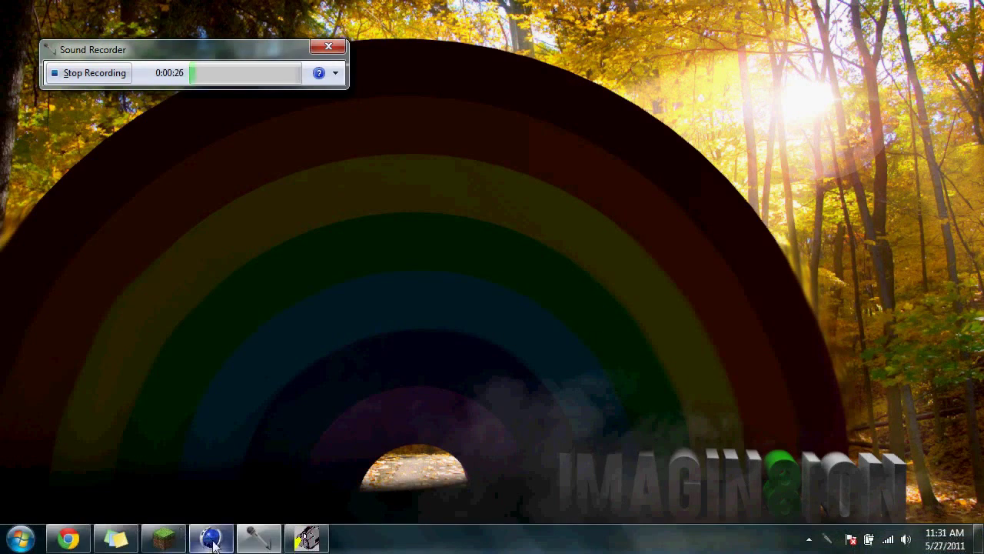
Step: Restore the CINEMA 4D Studio window from the Windows taskbar
click(209, 540)
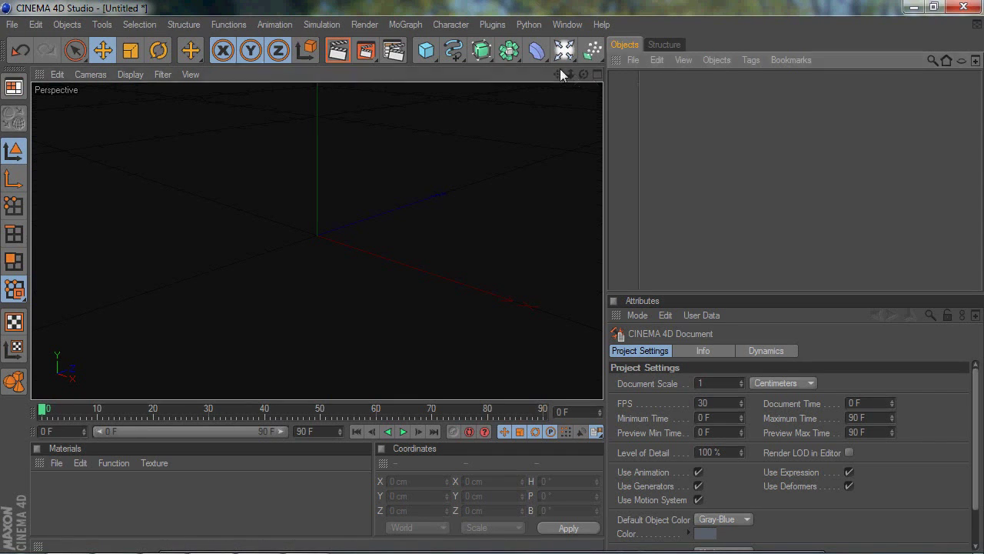
Step: Adjust the Perspective view and add a Background object from the objects palette
drag(559, 74, 592, 76)
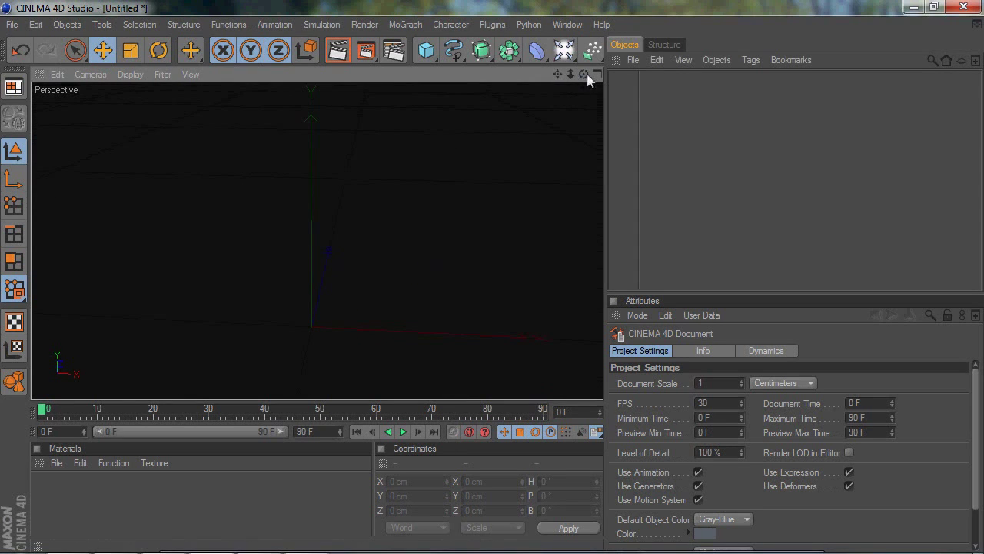
mouse_move(586, 76)
mouse_down()
mouse_move(562, 74)
mouse_move(589, 77)
mouse_up()
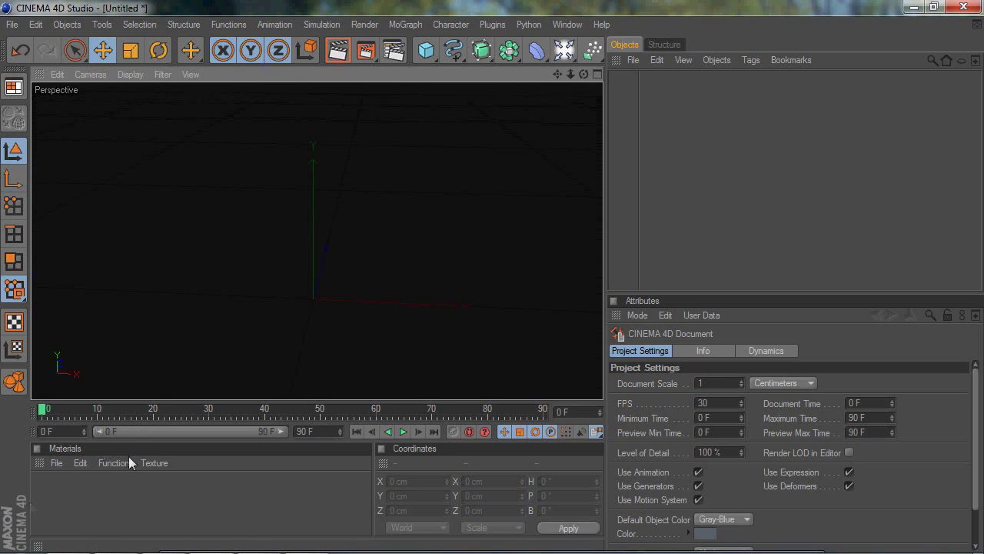
click(563, 50)
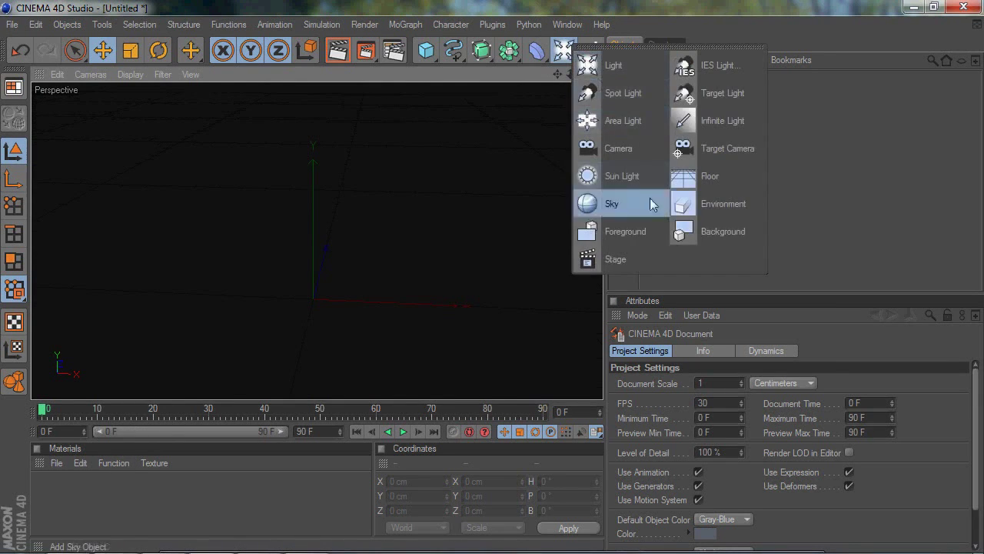
click(706, 232)
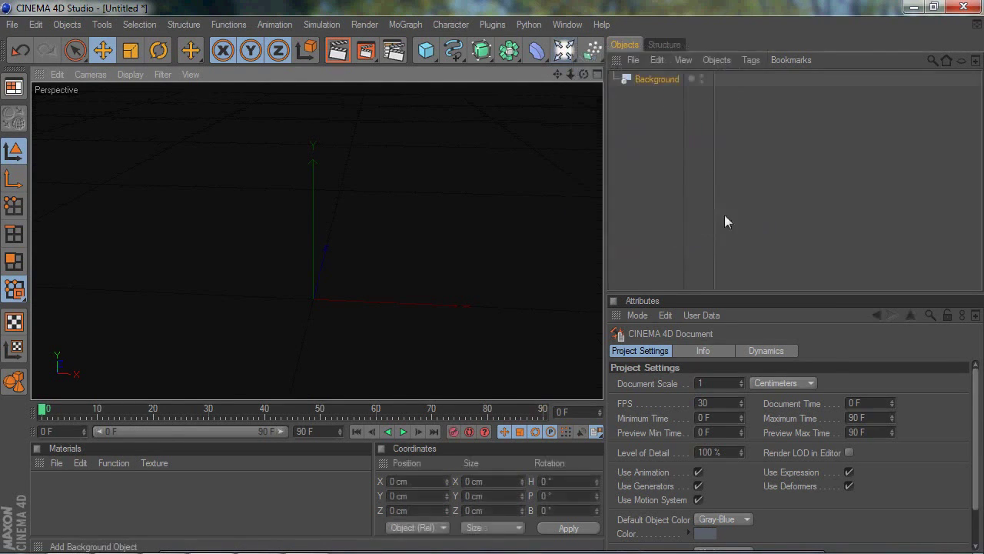
Step: Create a new material Mat and start loading an image into its colour channel
double_click(68, 497)
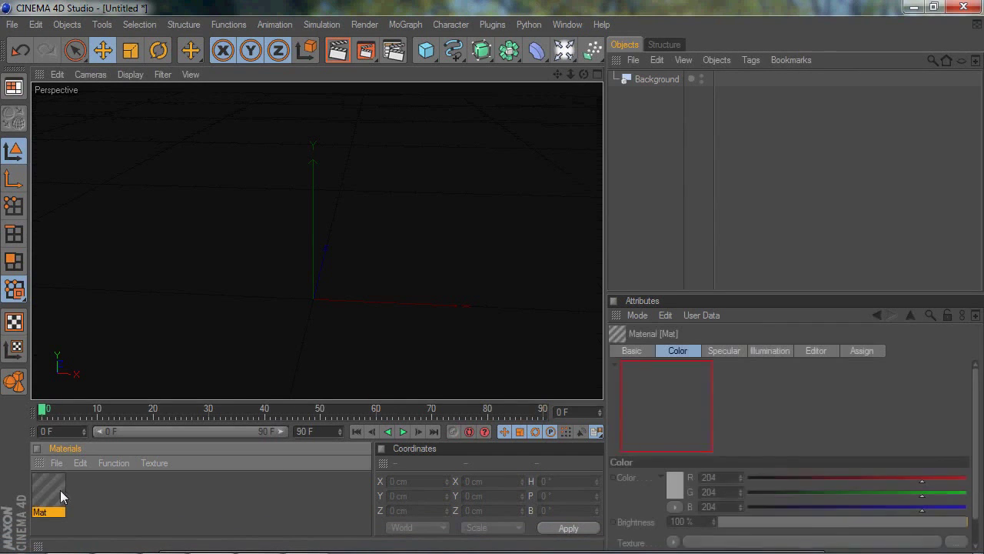
double_click(48, 491)
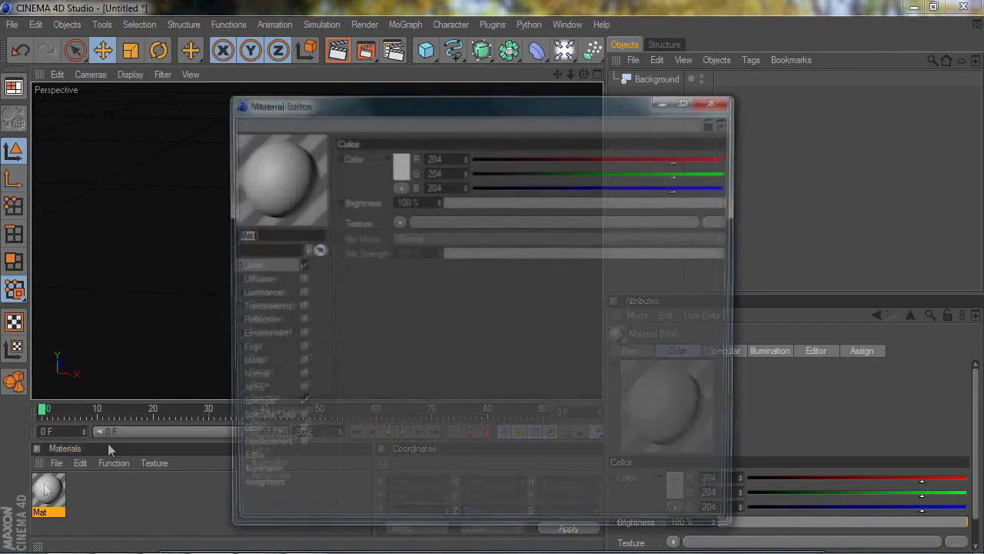
click(398, 222)
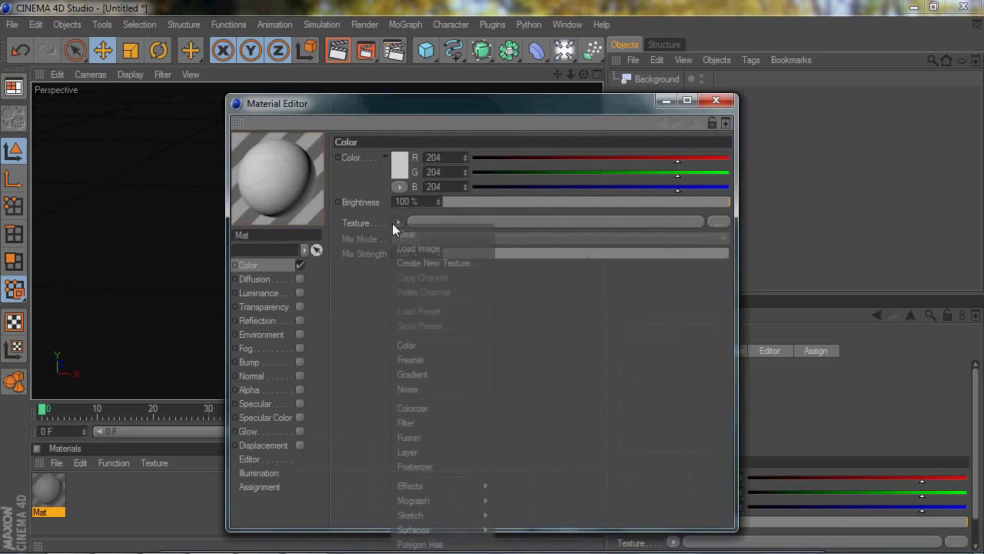
click(455, 250)
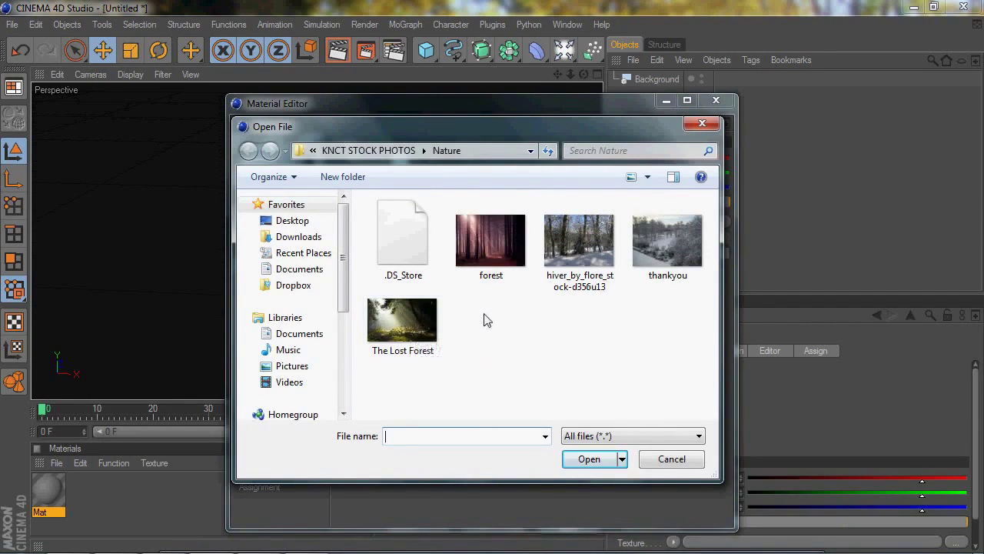
Step: Load Forest.jpg from the Picture Manipulation/Imagin8ion folder, copying it to the document location
click(377, 152)
click(346, 152)
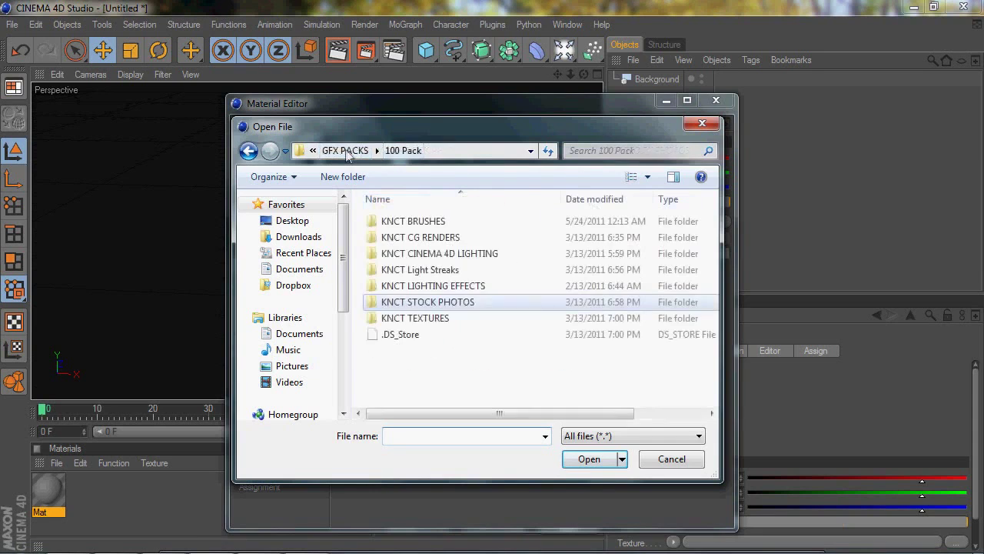
click(351, 150)
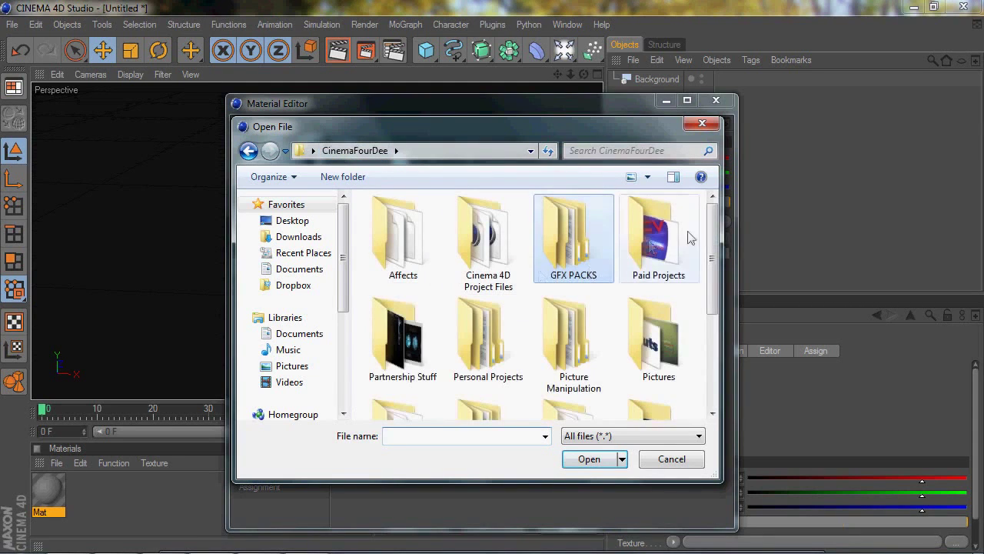
scroll(615, 254, down, 1)
double_click(577, 315)
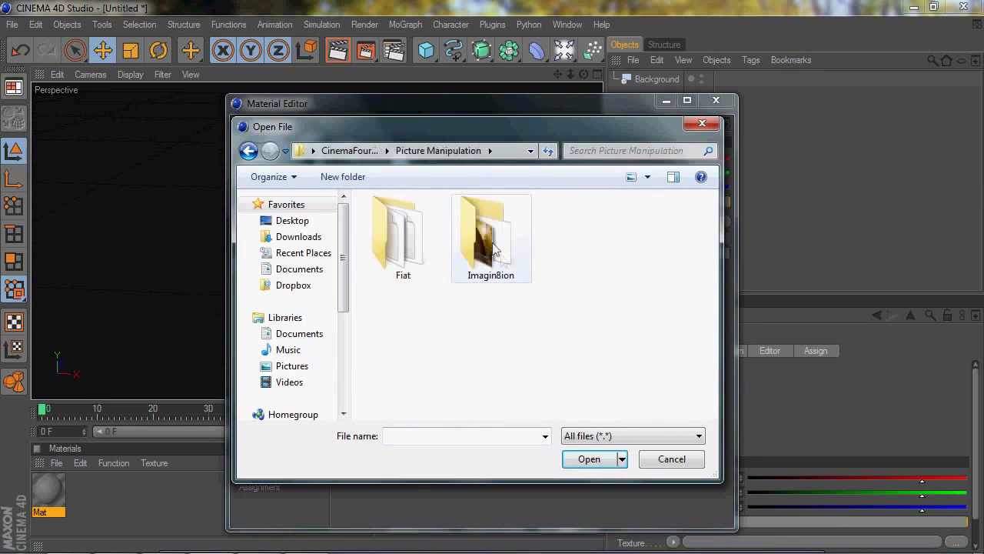
double_click(493, 248)
double_click(581, 230)
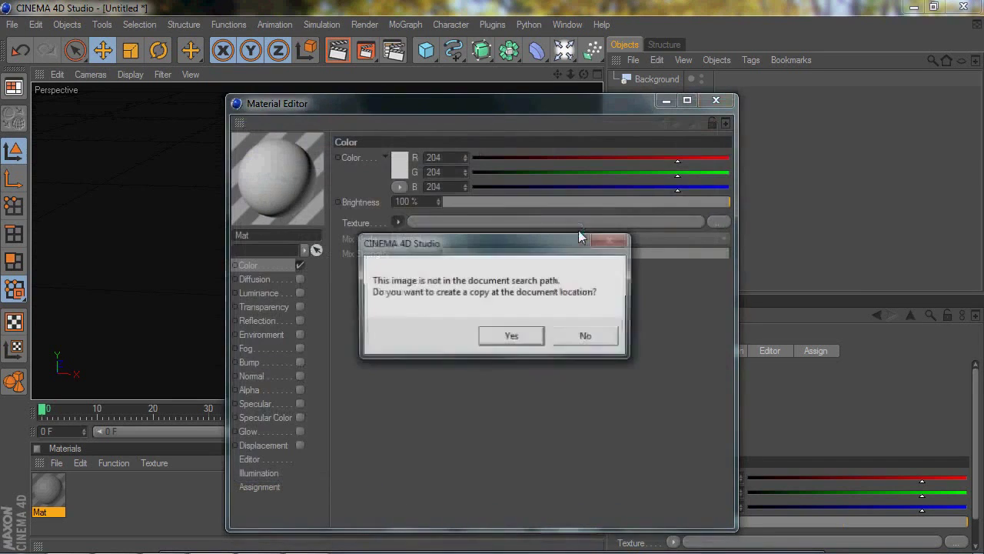
click(511, 335)
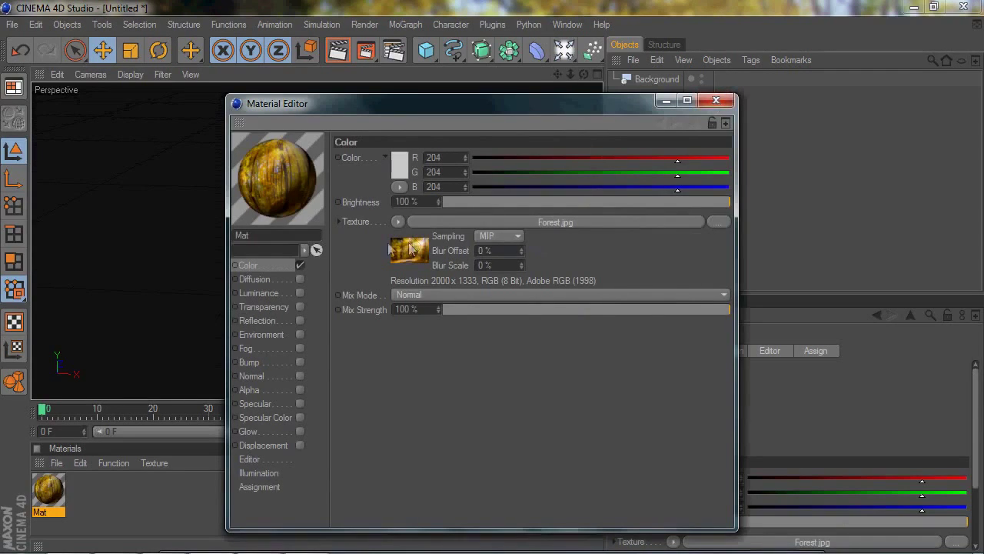
Step: Close the Material Editor and apply the forest Mat material to the Background object
click(716, 100)
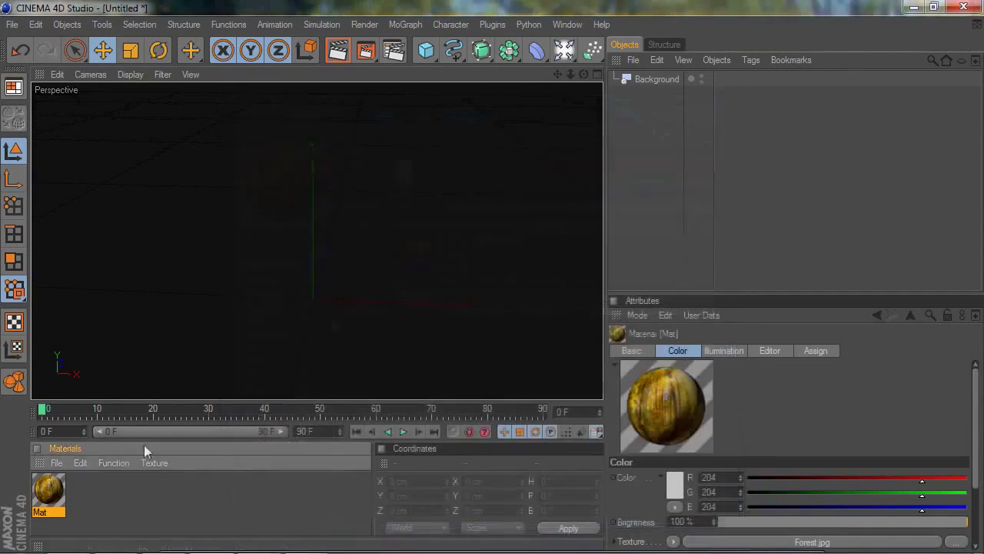
mouse_move(43, 490)
mouse_down()
mouse_move(620, 82)
mouse_move(656, 79)
mouse_up()
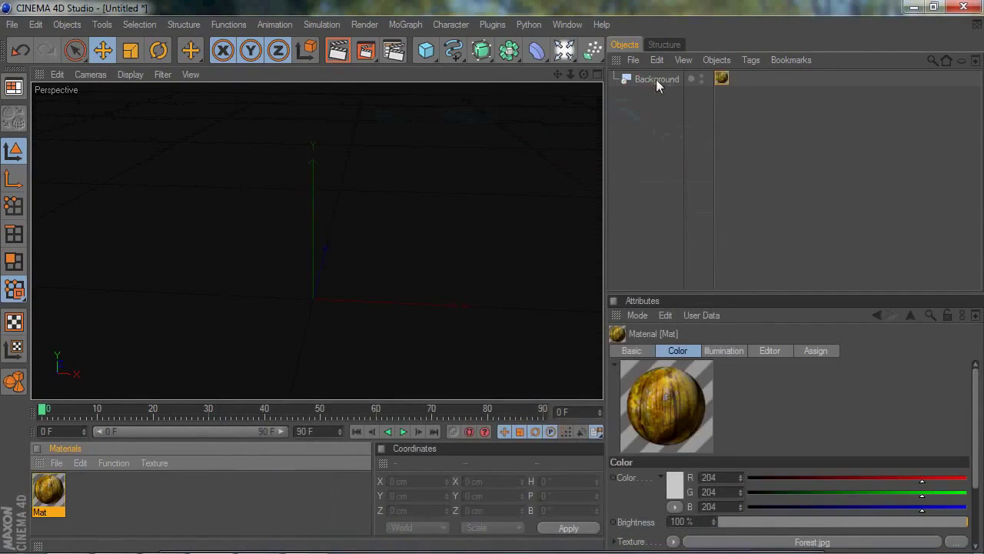
click(648, 113)
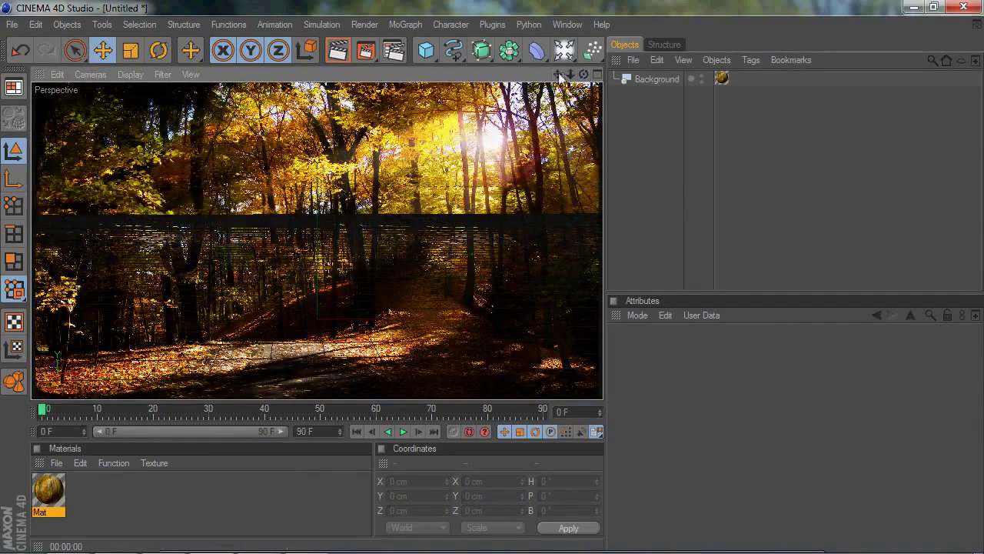
Step: Save the scene to the Desktop under the name 'Imagin8ion Tutorial', fixing a typo
click(13, 23)
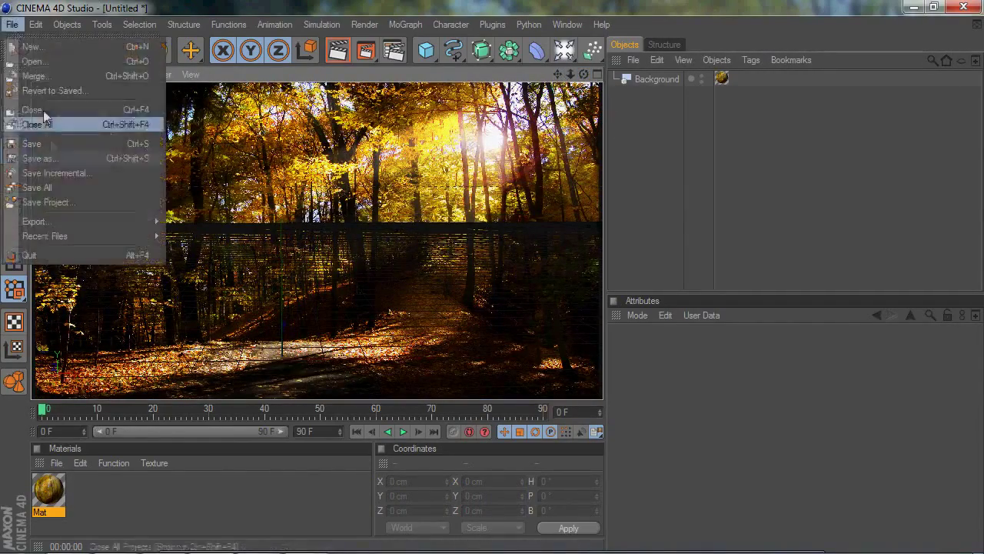
click(40, 158)
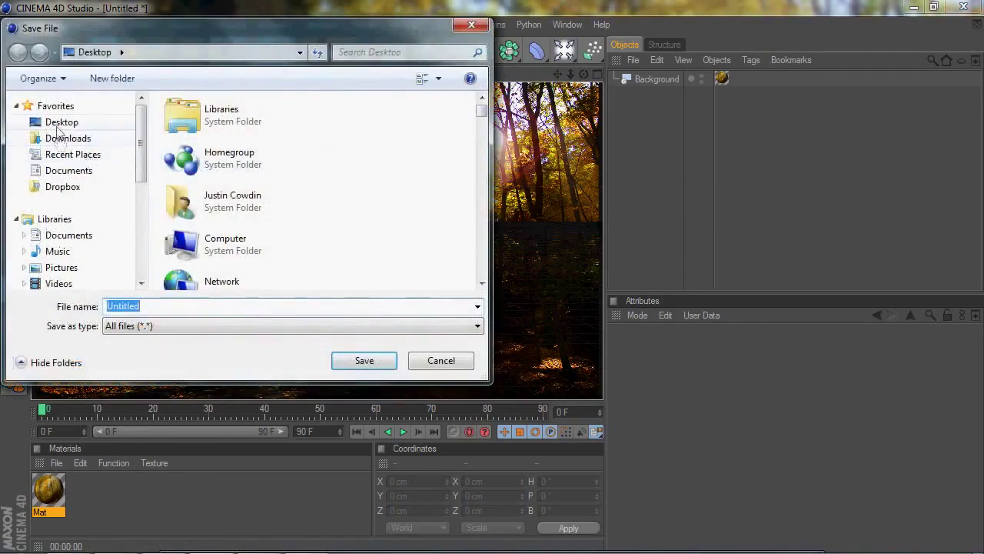
click(57, 124)
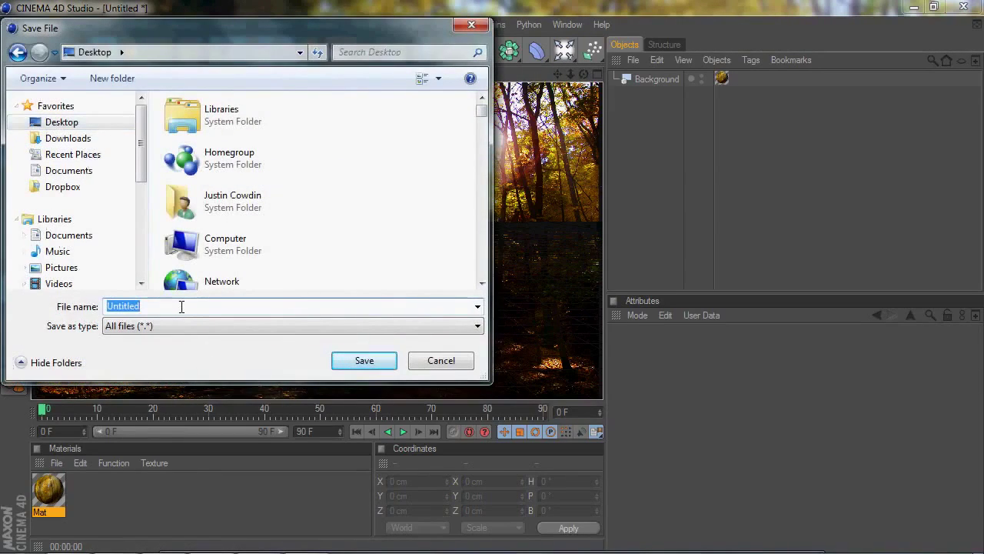
text(Imagin8o)
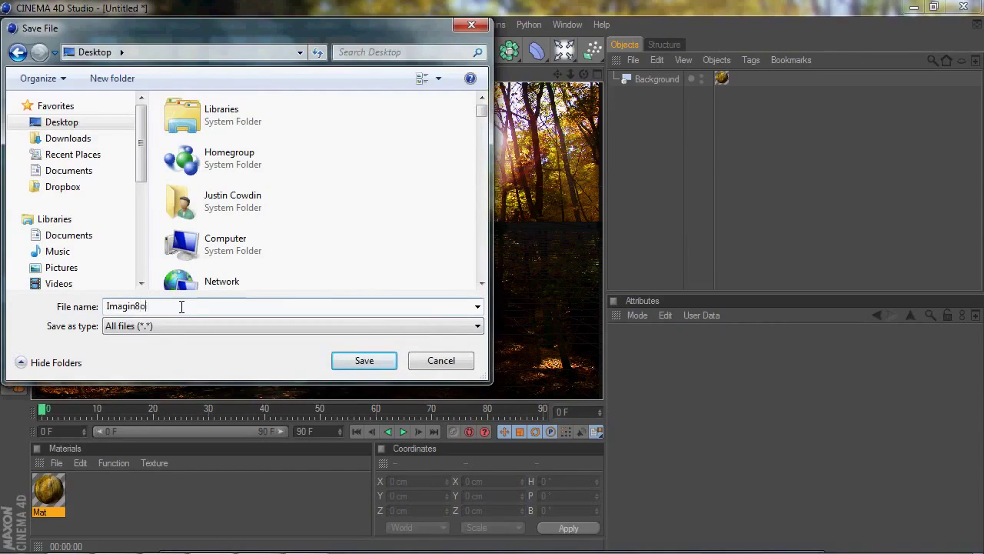
key(BackSpace)
text(ion Tut)
text(al)
key(Return)
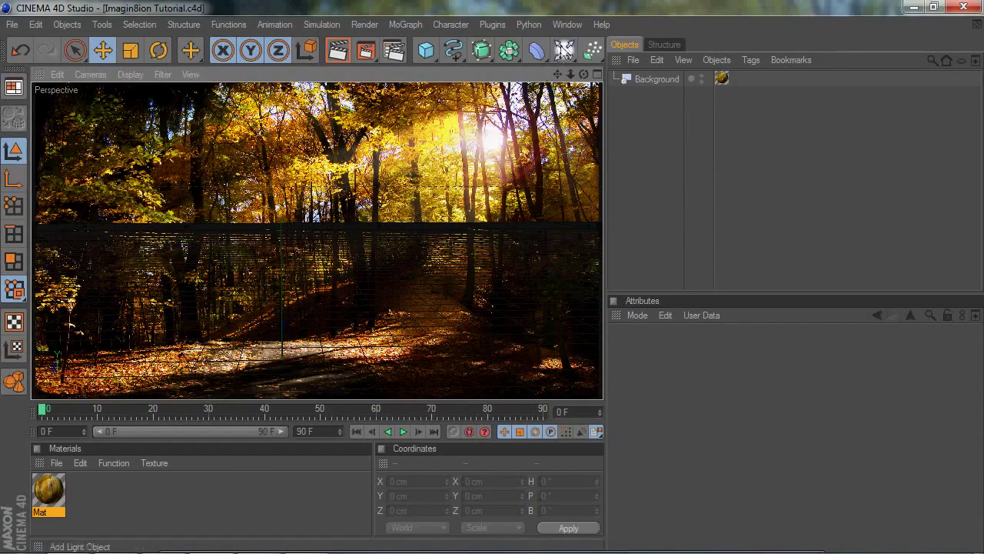
Step: Add a Plane object and nest it under the Background object
drag(425, 50, 572, 93)
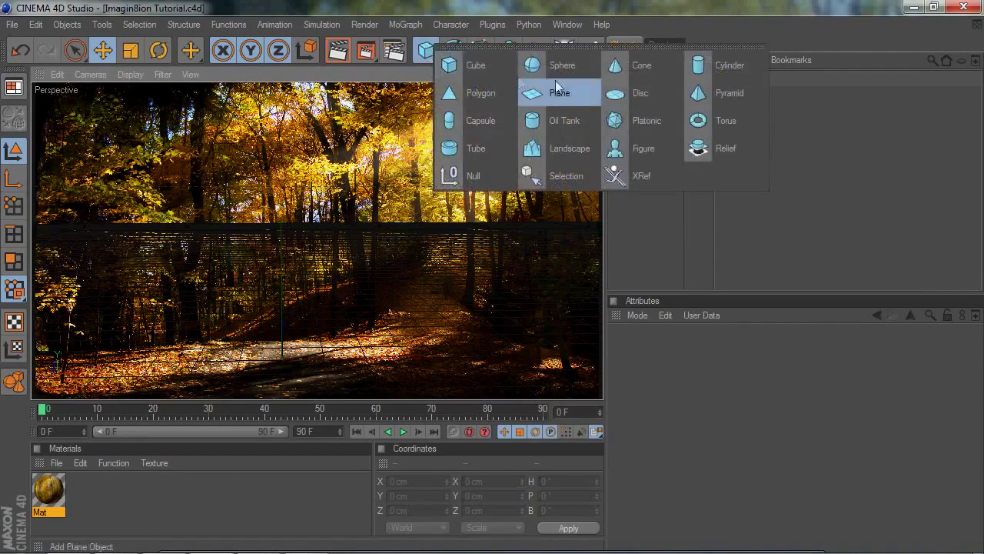
click(658, 121)
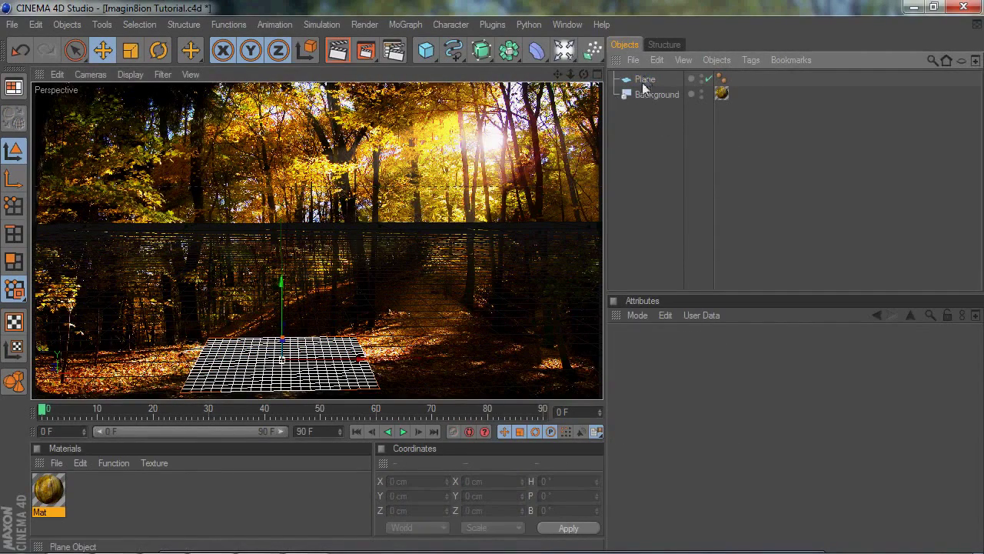
drag(649, 93, 650, 94)
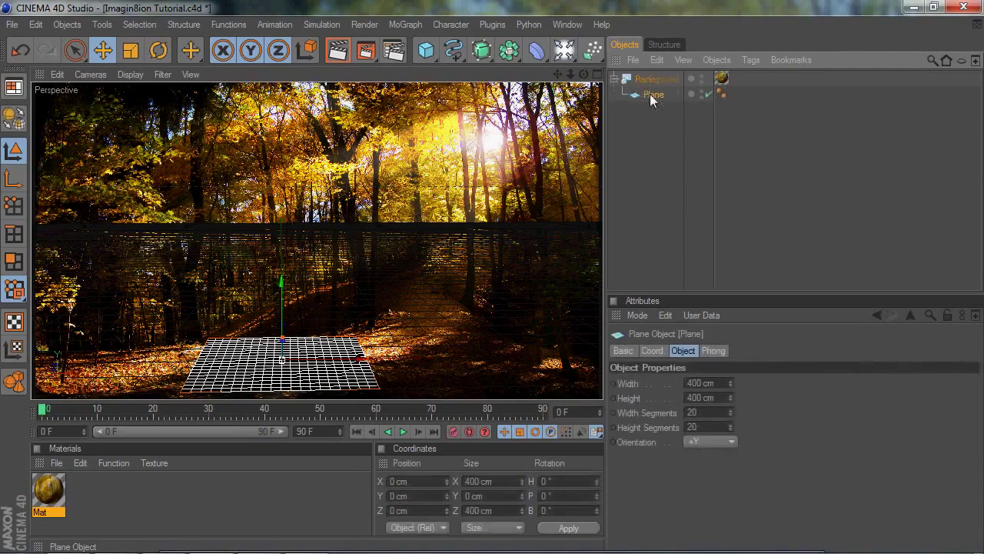
click(660, 112)
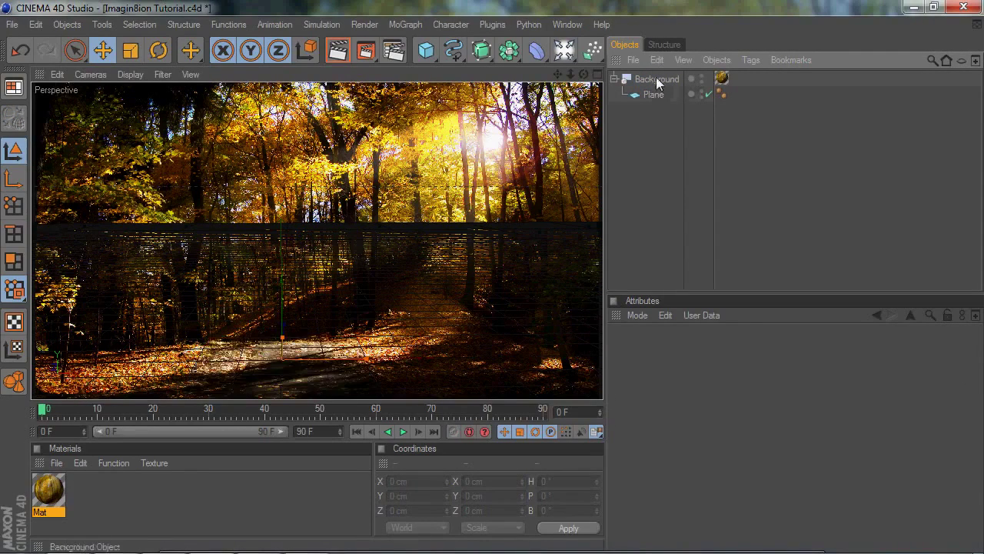
Step: Give Background a Compositing tag with Compositing Background on, then render the view
click(657, 79)
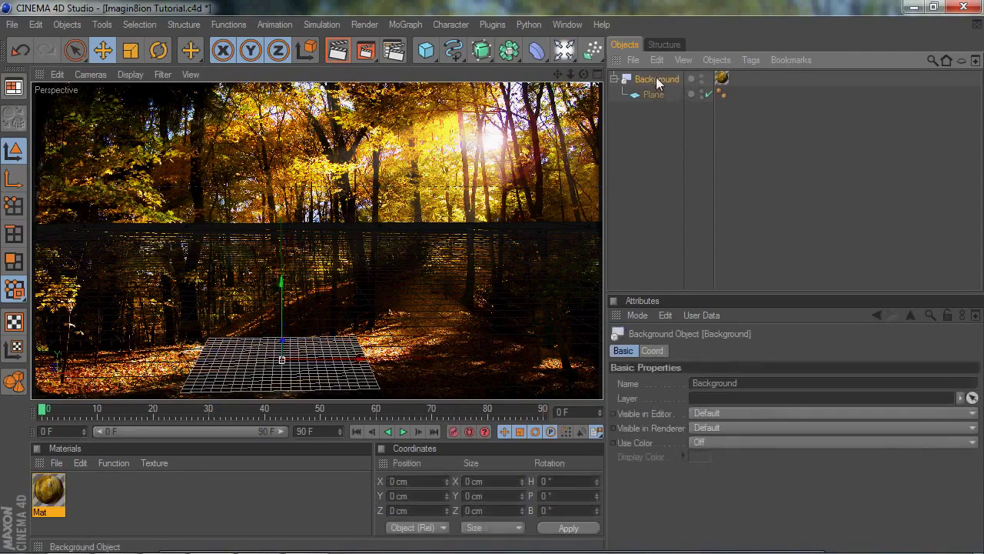
click(746, 62)
mouse_move(791, 81)
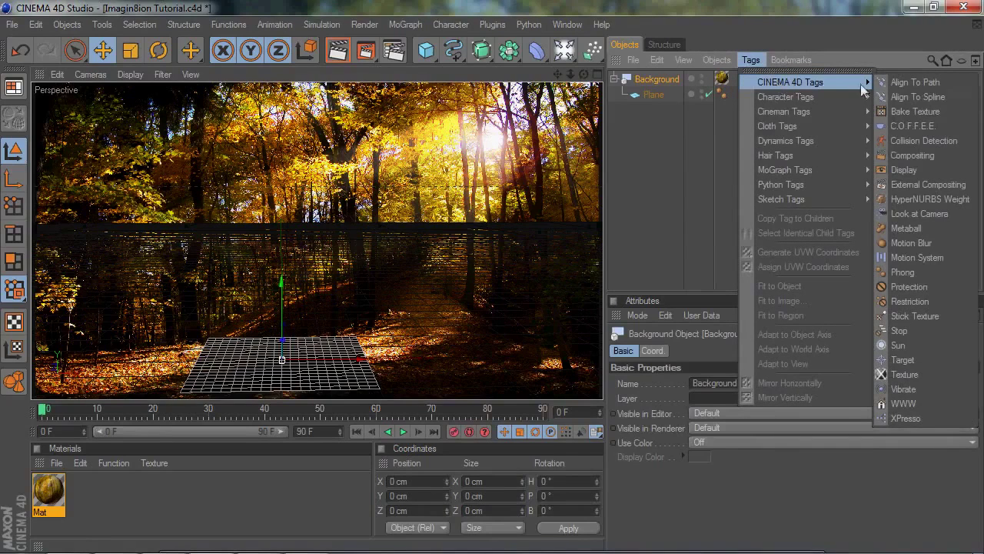
click(929, 154)
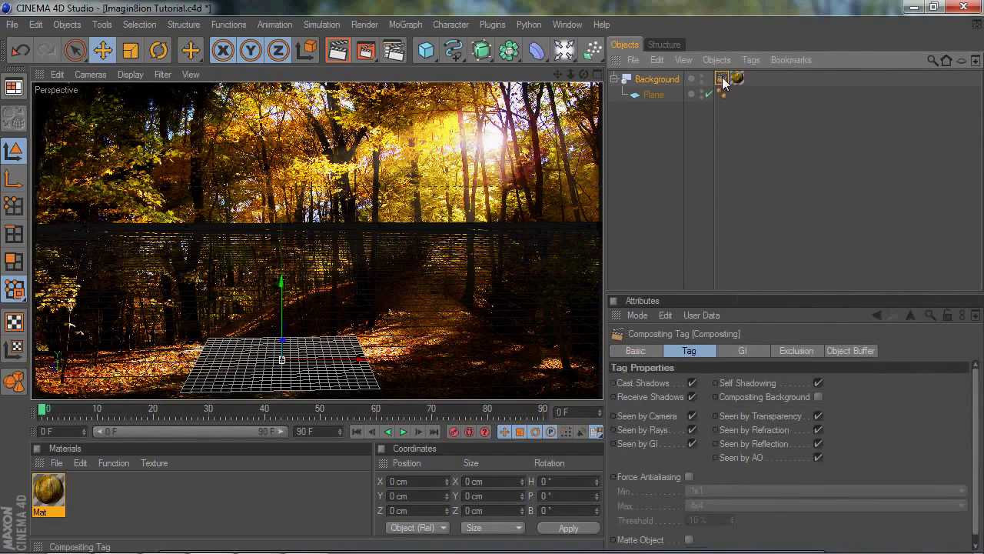
click(820, 397)
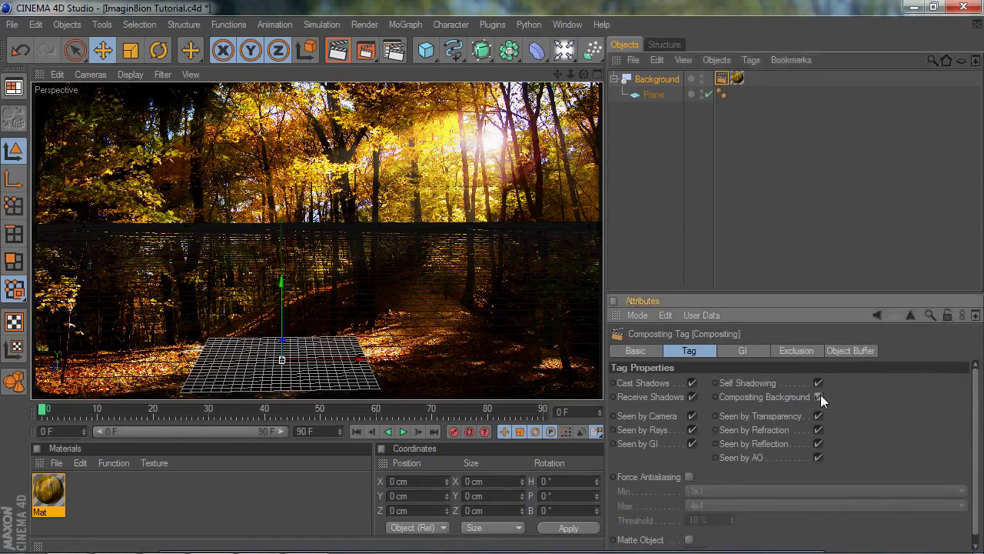
click(681, 183)
click(327, 56)
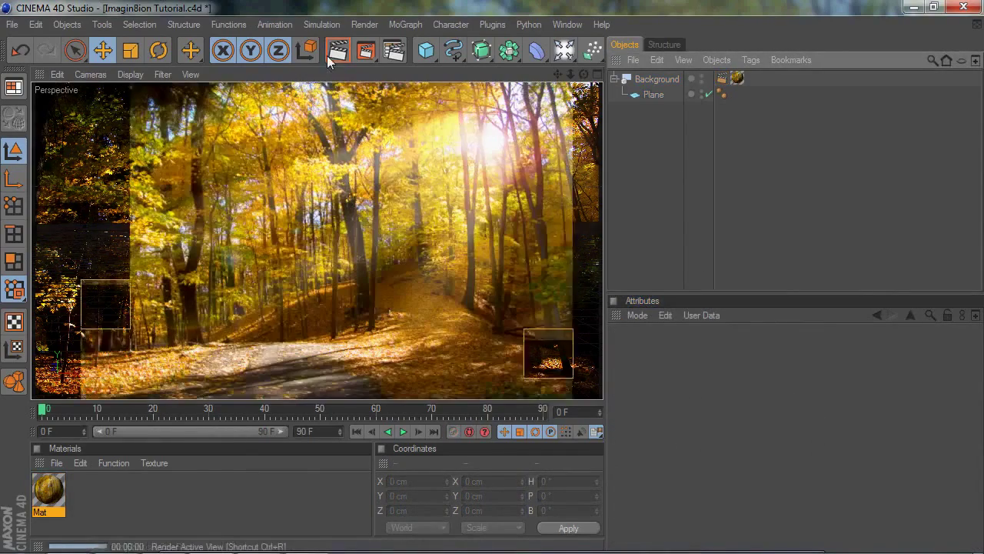
Step: Set the ground Plane's Width to 9999999 cm and Height to 99999999 cm
click(707, 198)
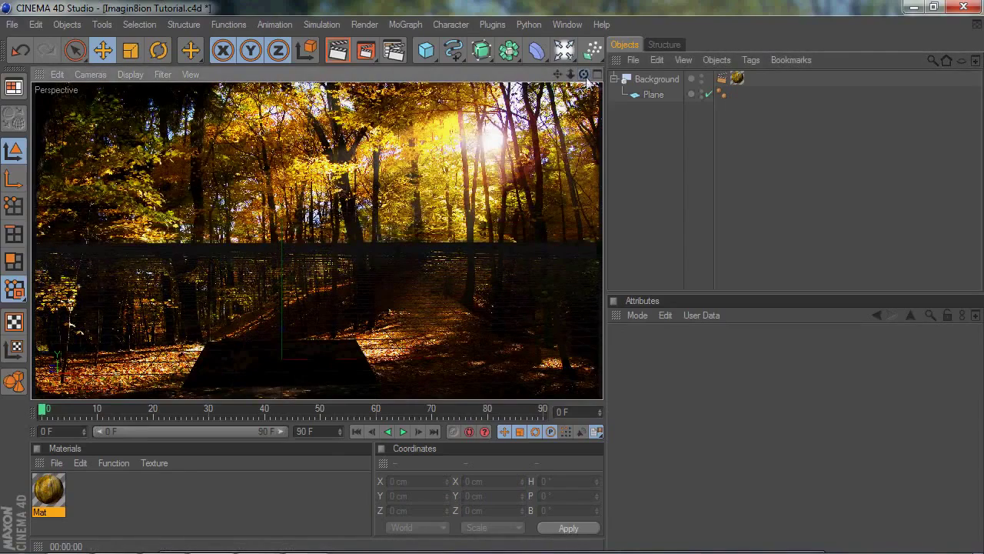
click(654, 95)
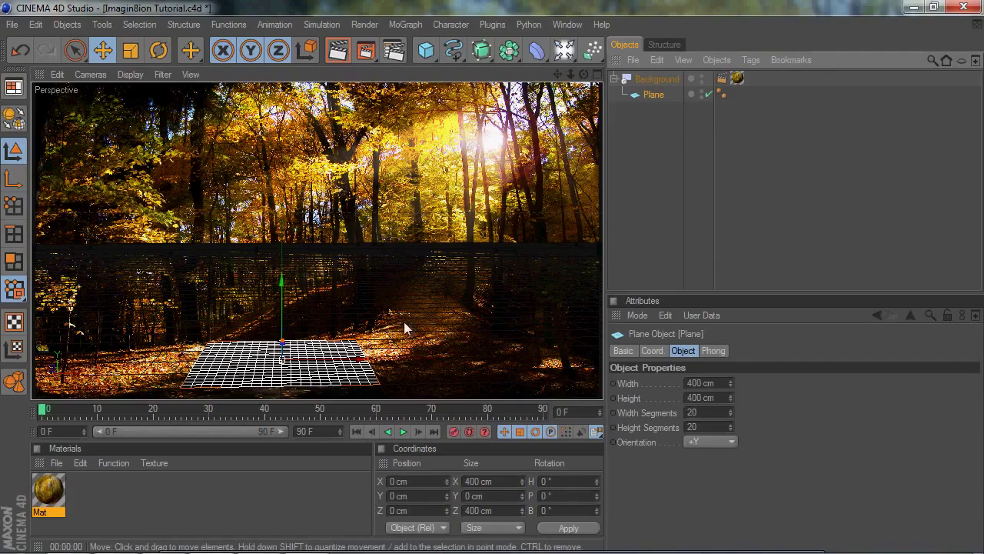
click(282, 280)
click(723, 382)
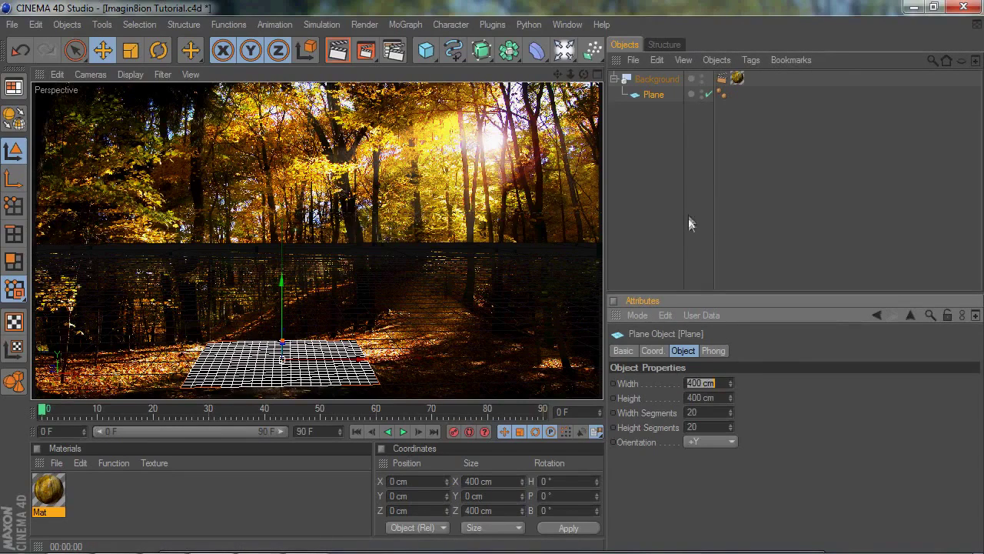
text(99999999)
text(0)
key(Return)
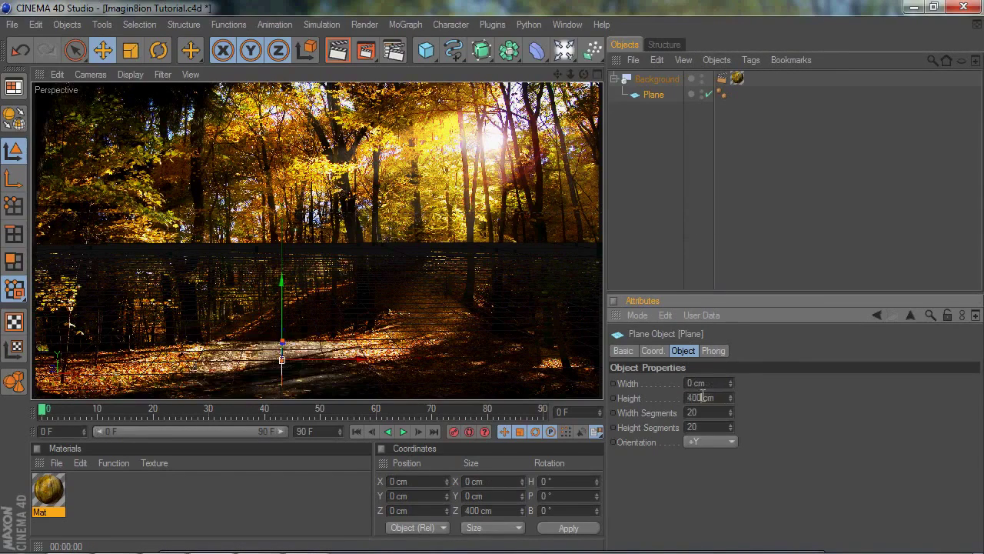
key(Return)
click(694, 383)
text(9)
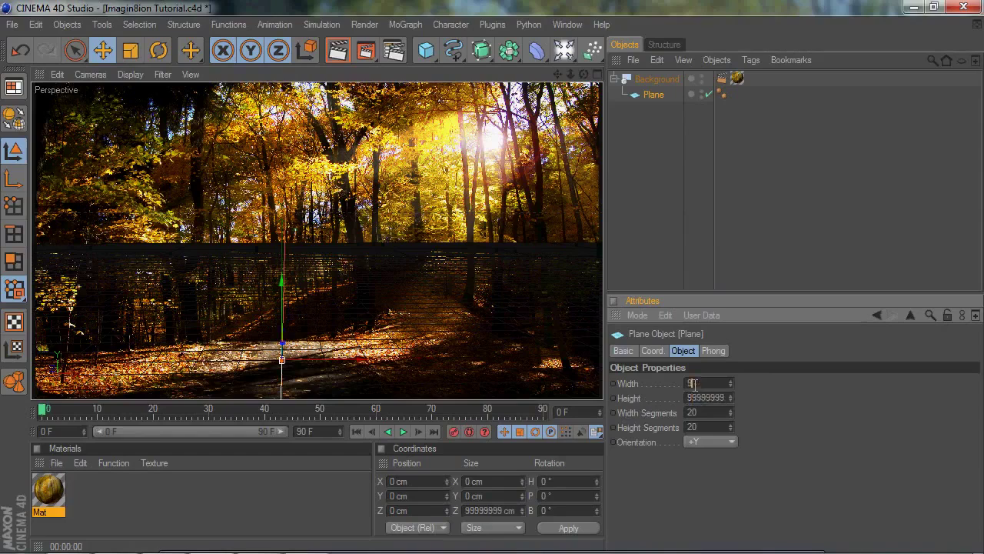
text(9999)
key(Return)
click(729, 254)
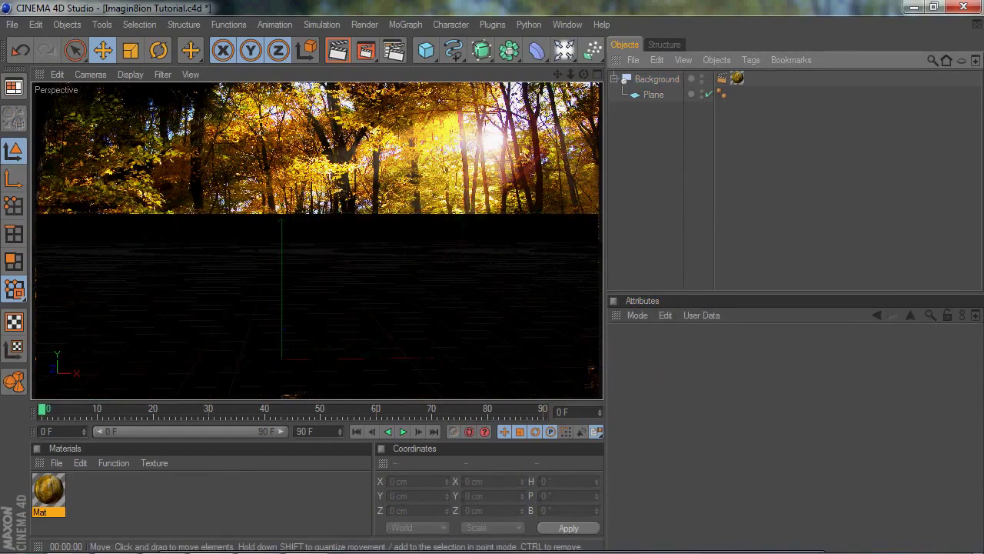
Step: Render the view, add a Light, and raise it high above the ground
click(338, 50)
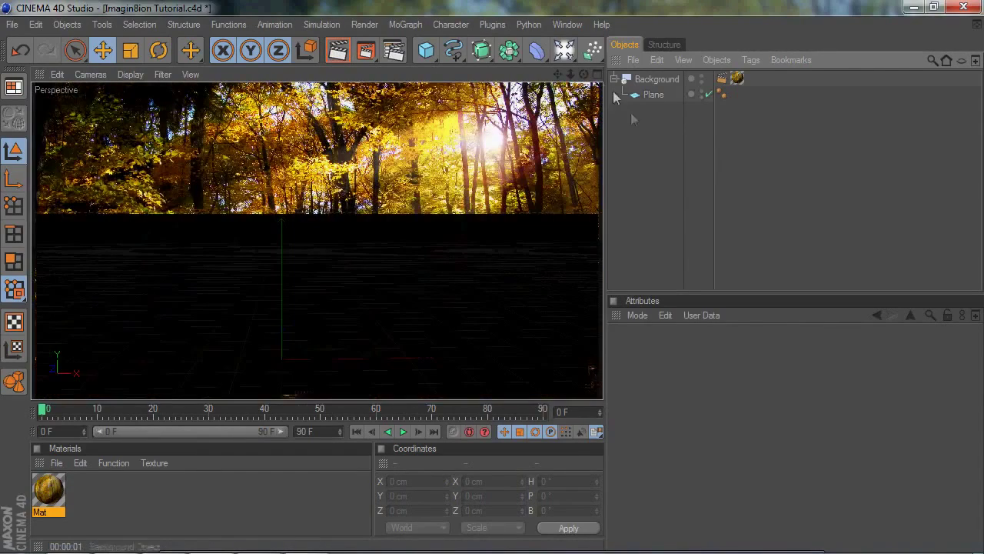
click(564, 50)
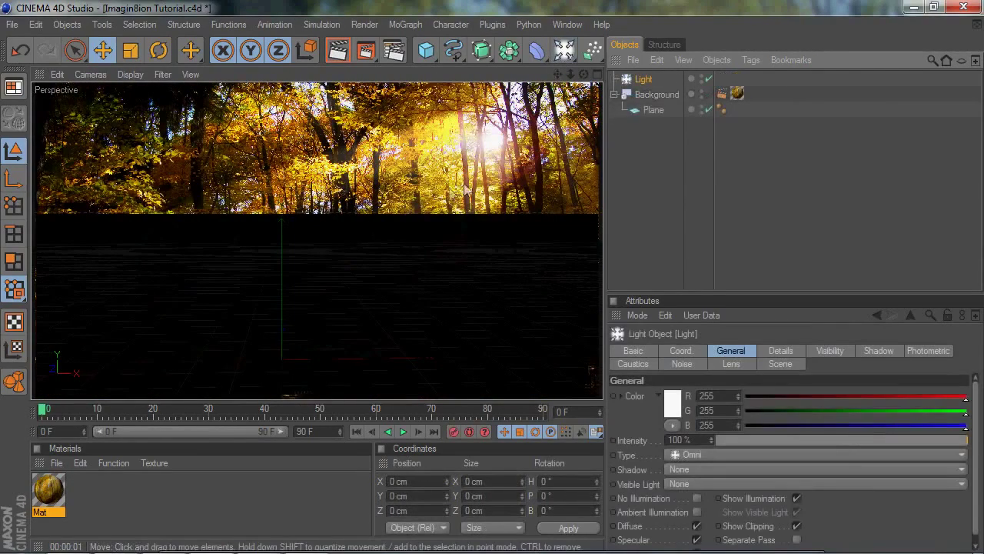
drag(565, 77, 565, 100)
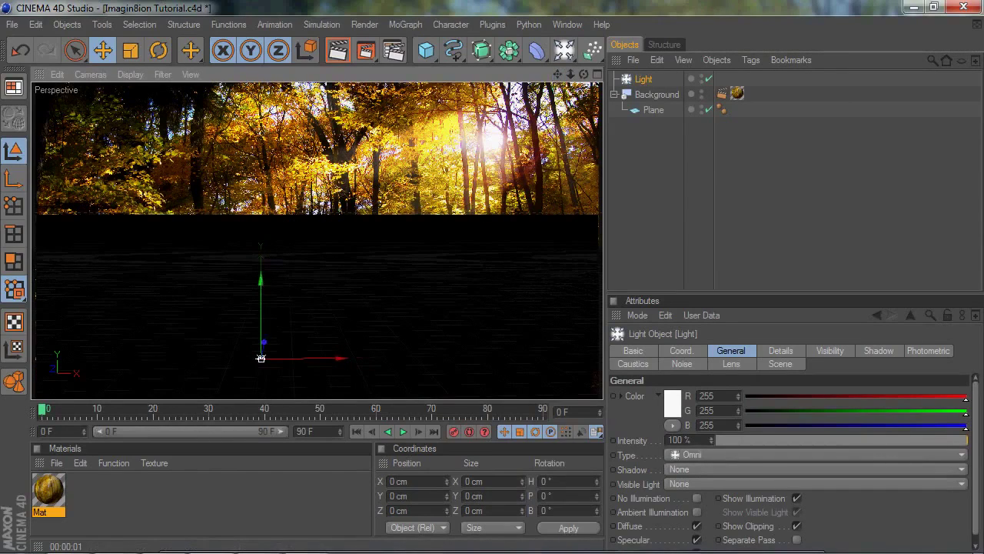
drag(262, 357, 260, 352)
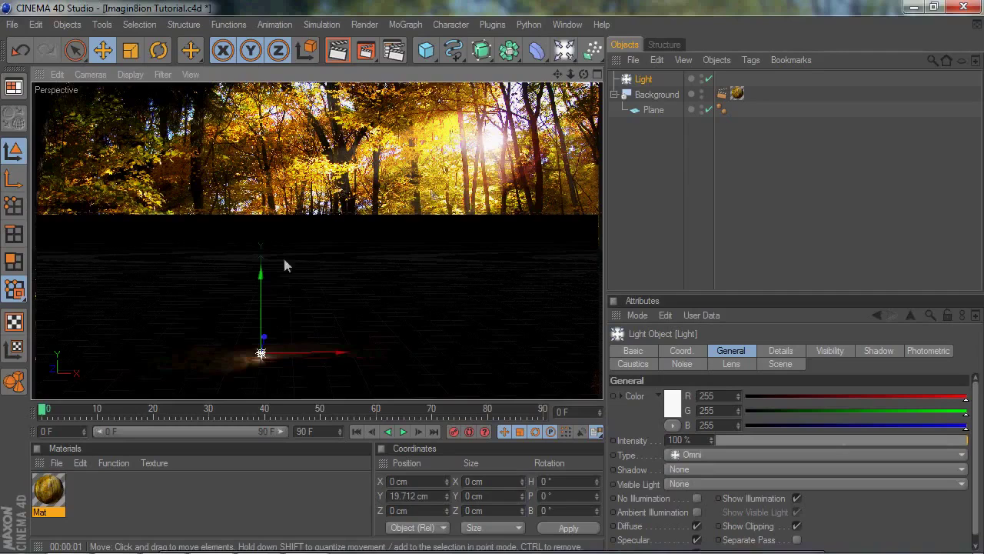
drag(261, 271, 390, 224)
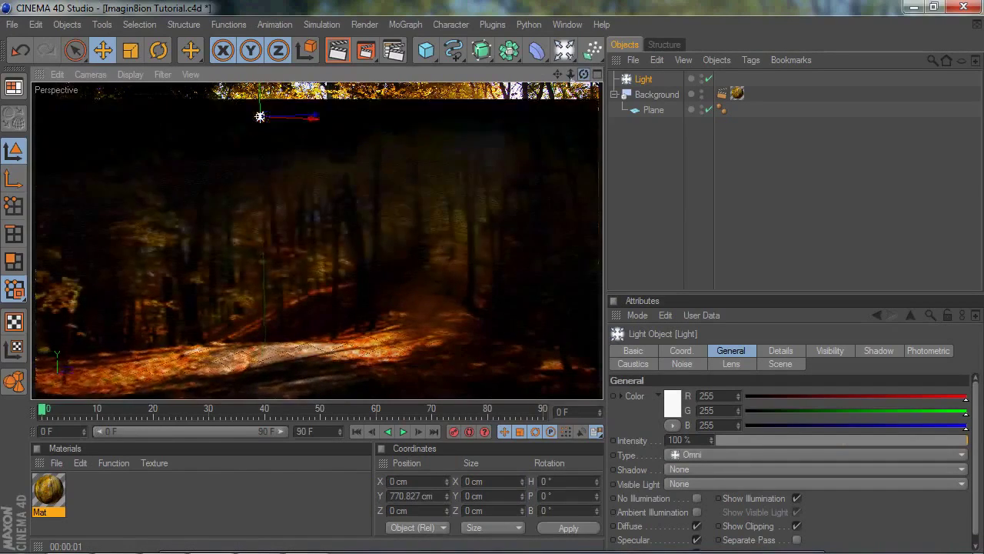
Step: Push the light further back and higher, then re-render to check the forest lighting
drag(315, 107, 461, 113)
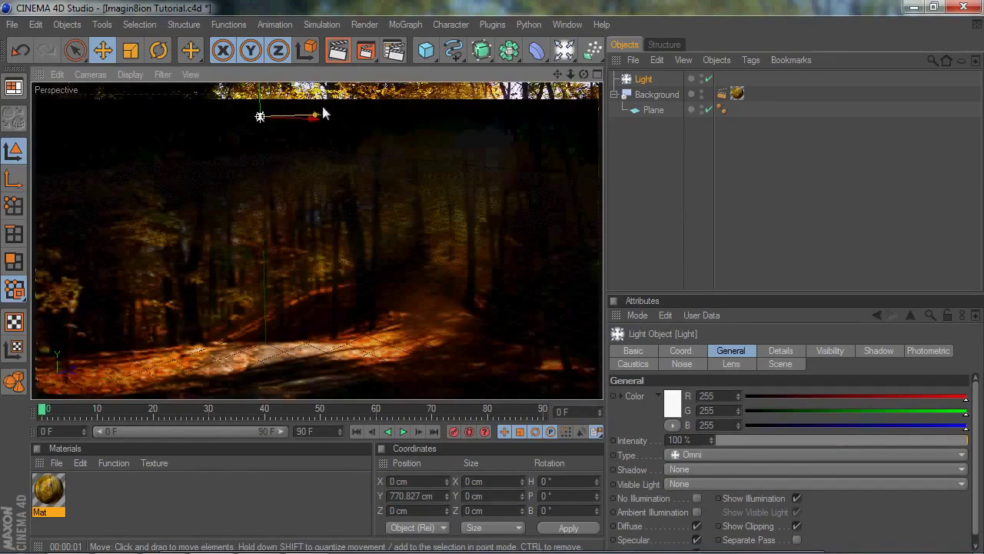
drag(395, 112, 521, 128)
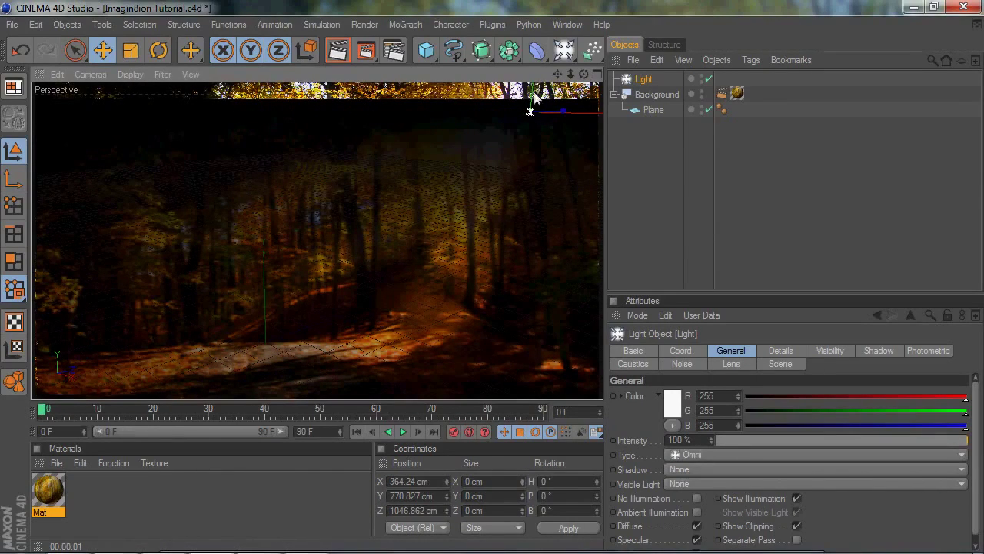
drag(530, 111, 533, 126)
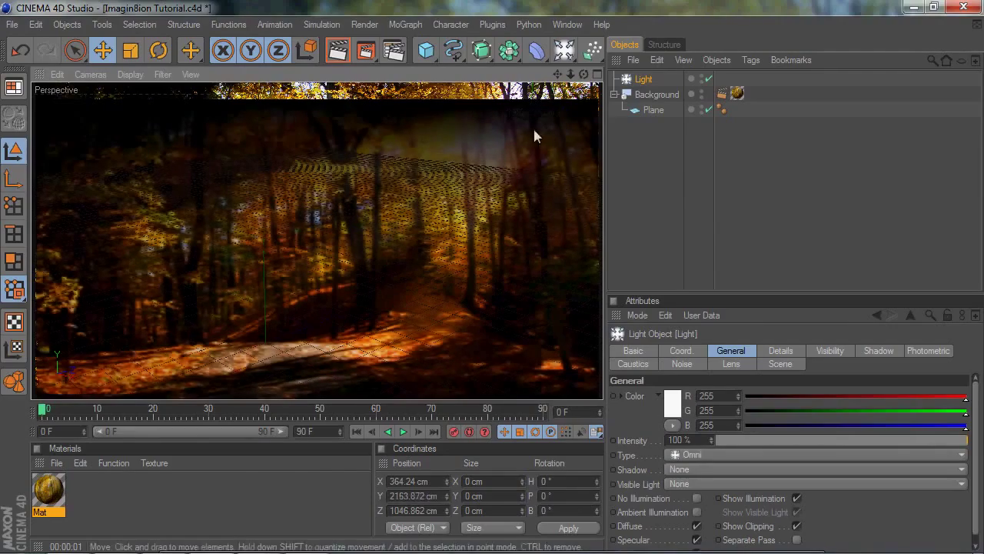
click(637, 180)
mouse_move(586, 75)
mouse_down()
mouse_move(586, 61)
mouse_move(588, 79)
mouse_up()
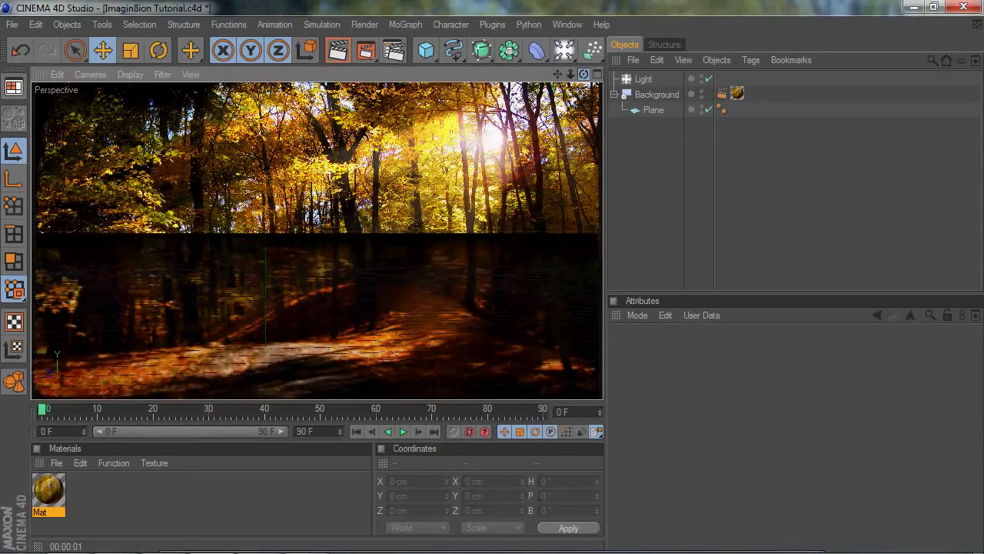
click(338, 50)
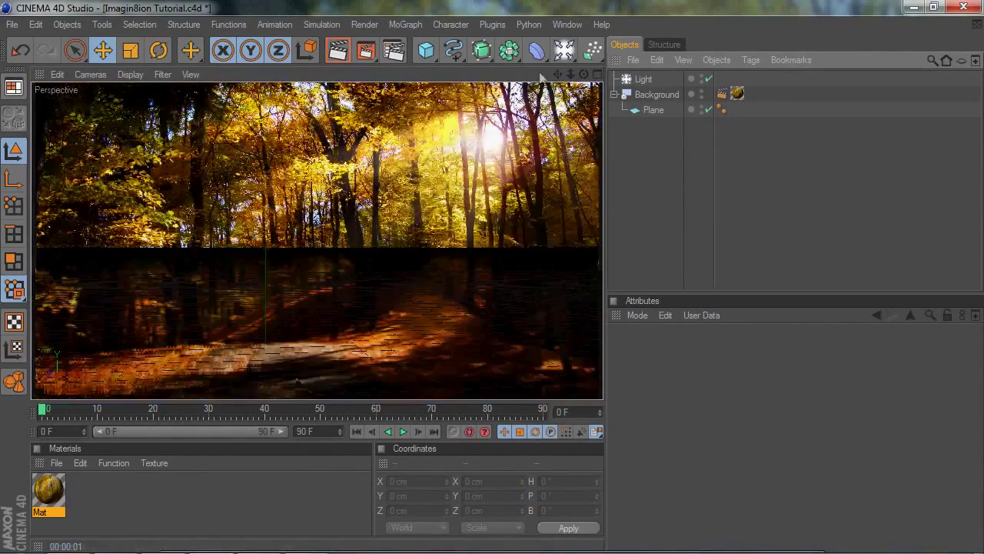
drag(558, 74, 557, 73)
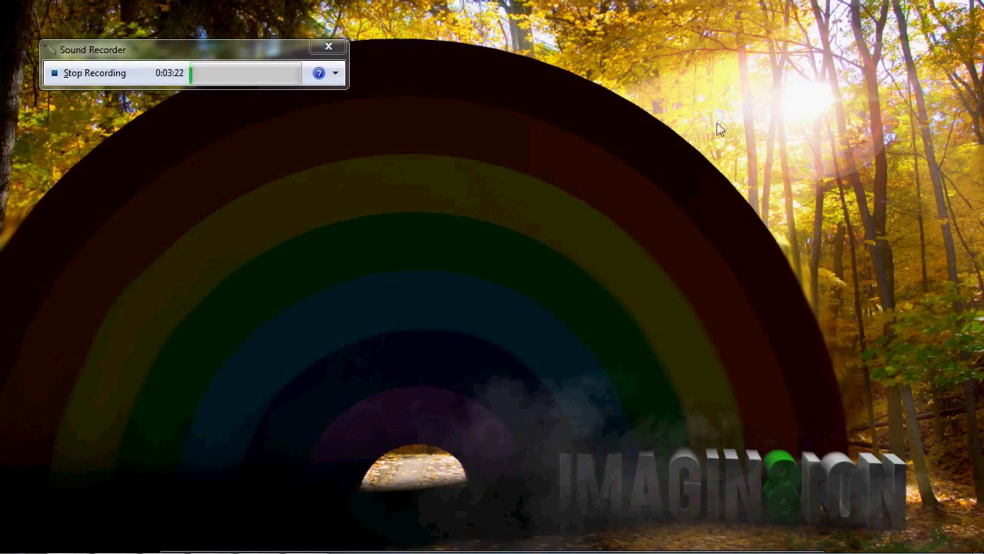
click(210, 537)
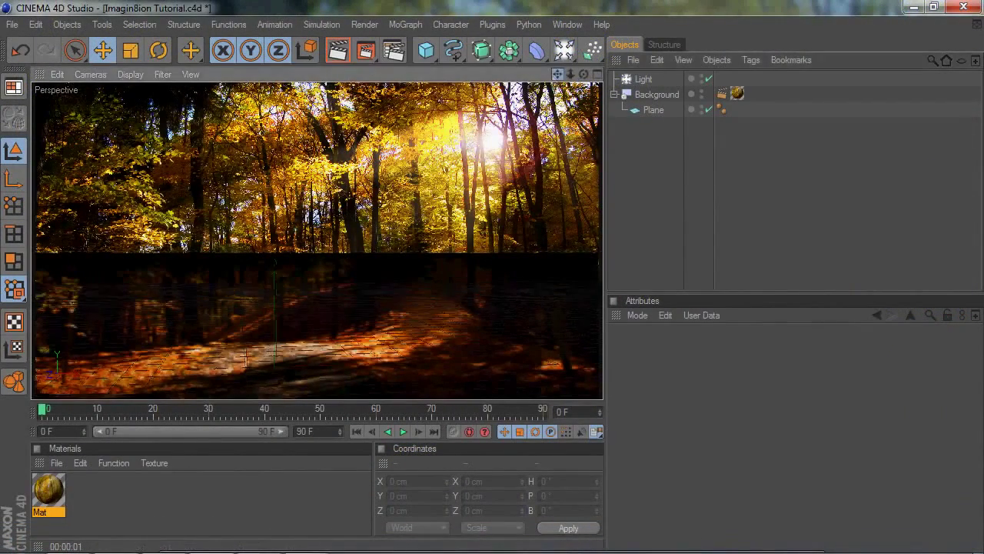
Step: Add a Tube and rotate it upright onto its side
click(428, 54)
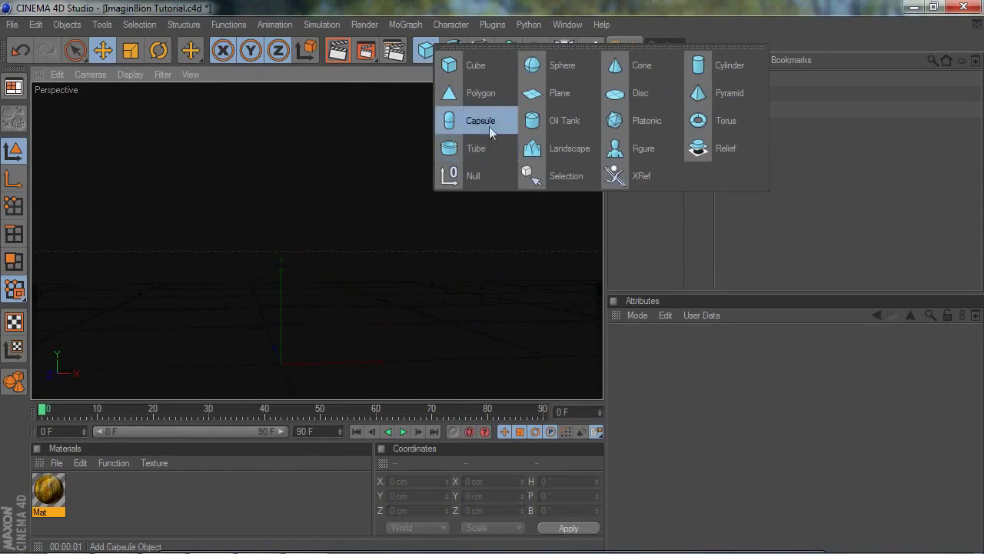
click(475, 148)
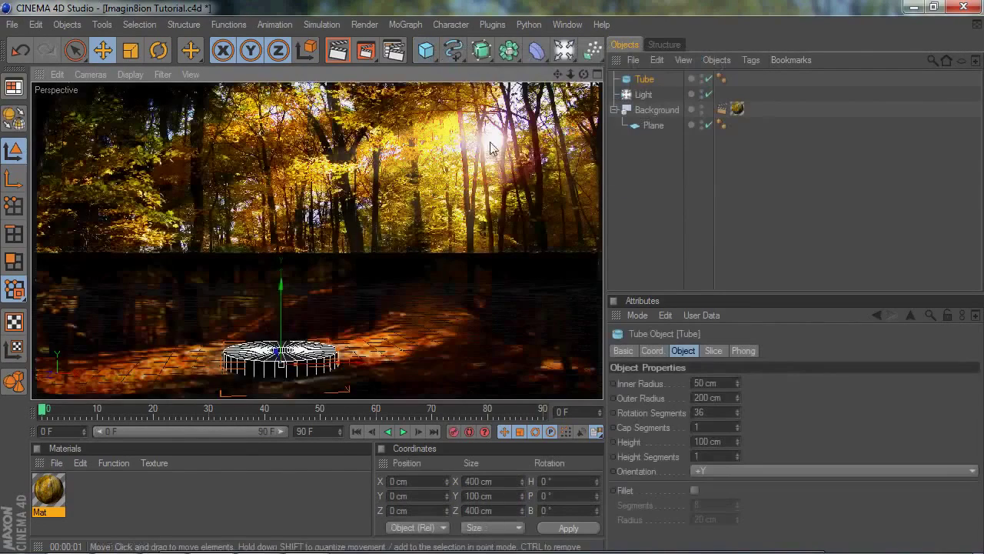
click(158, 50)
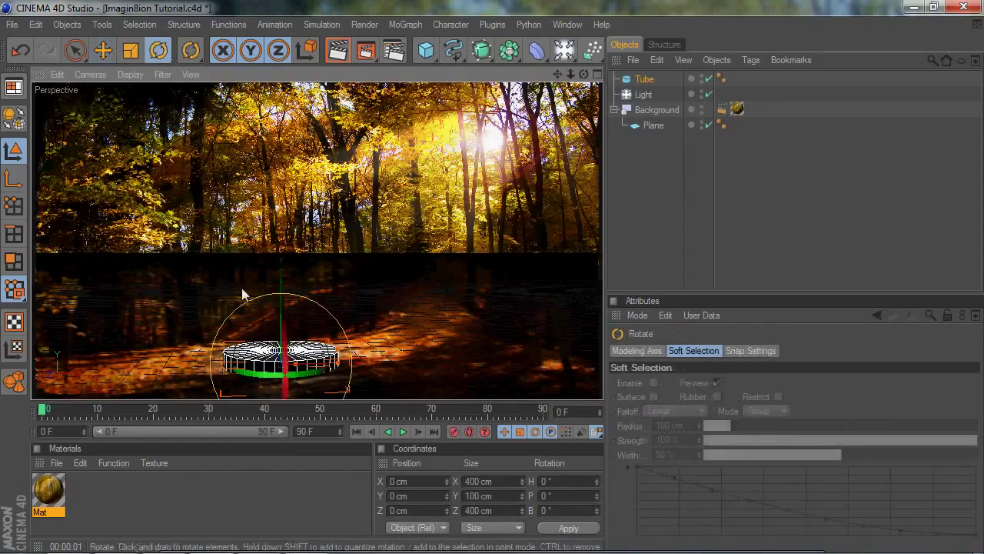
mouse_move(284, 332)
mouse_down()
mouse_move(292, 388)
mouse_move(259, 388)
mouse_up()
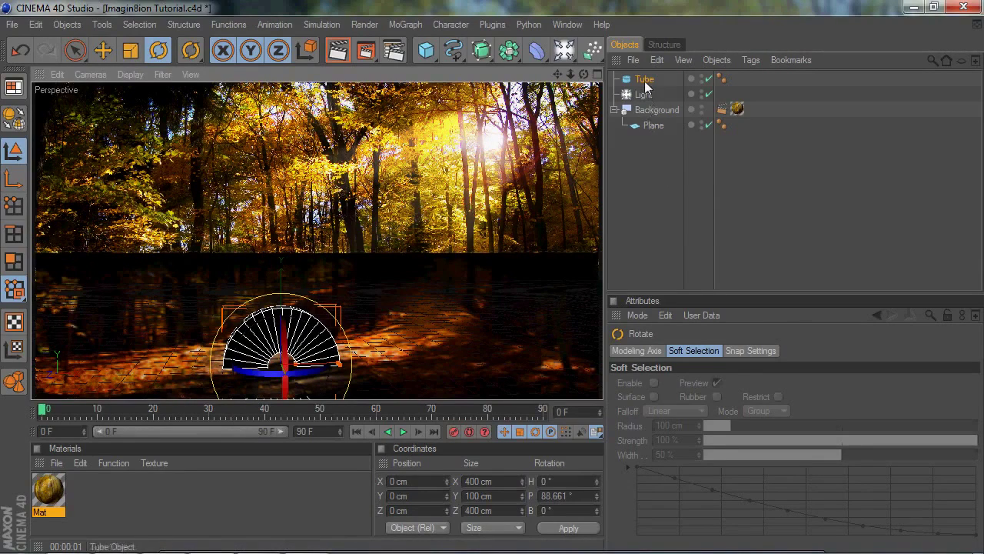
Step: Slice the tube to a 0°–180° half arch and lift it slightly along Y
click(646, 80)
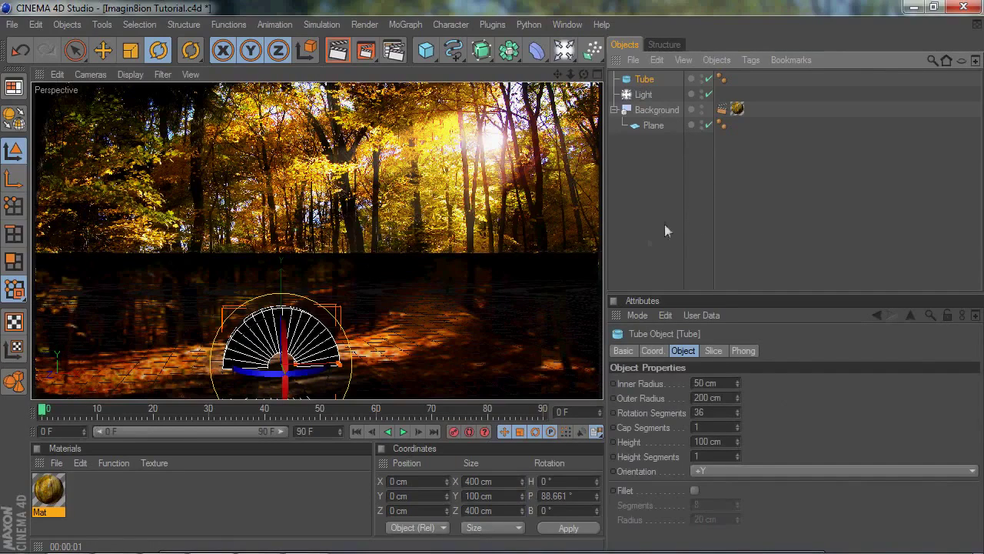
click(714, 351)
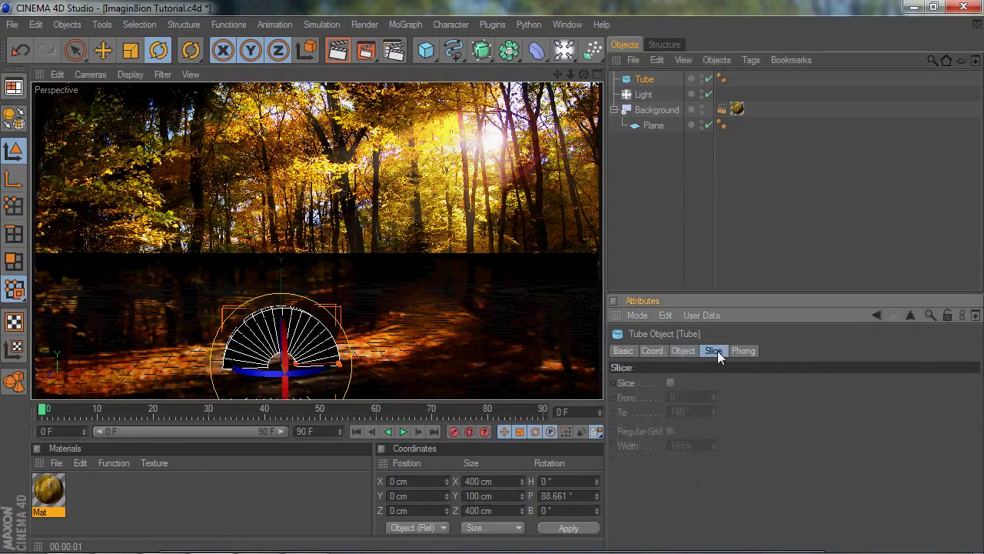
click(669, 383)
click(102, 50)
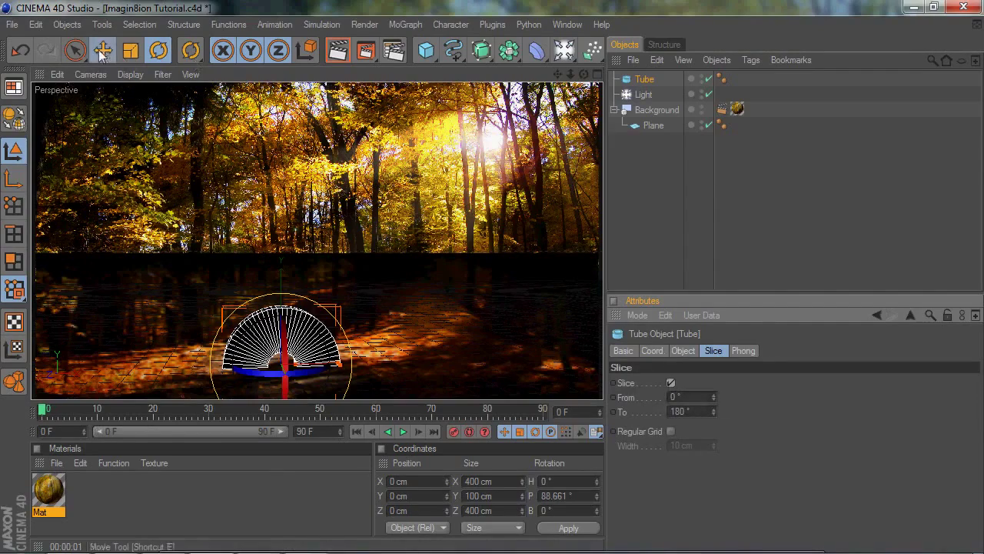
mouse_move(281, 286)
mouse_down()
mouse_move(281, 255)
mouse_move(282, 288)
mouse_up()
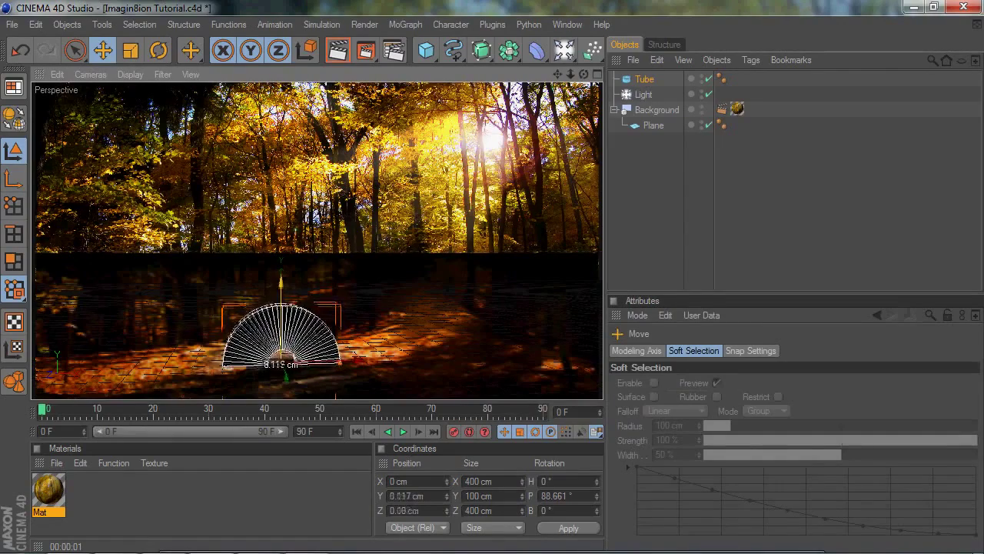
click(688, 220)
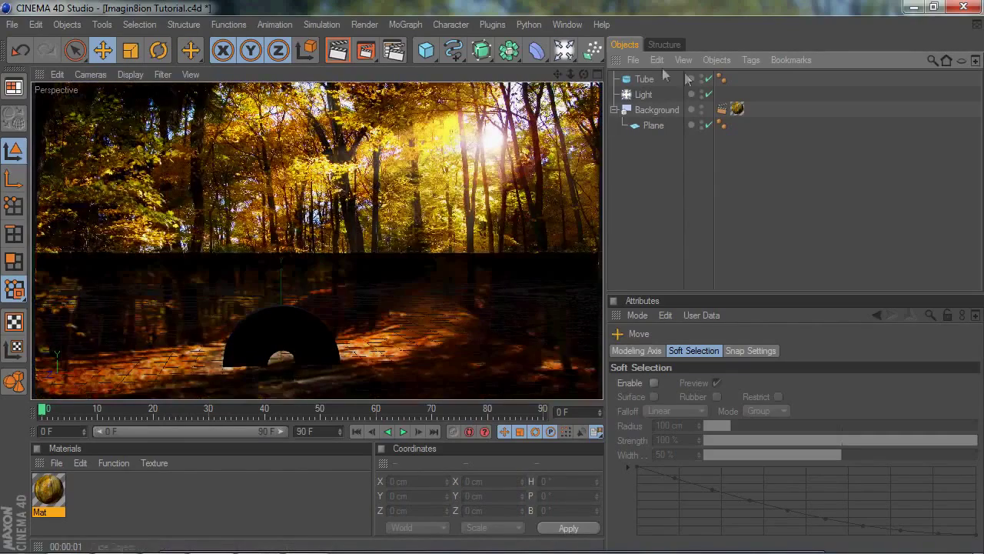
Step: Set the Light's Shadow type to Shadow Maps (Soft), then deselect it
click(645, 94)
click(877, 351)
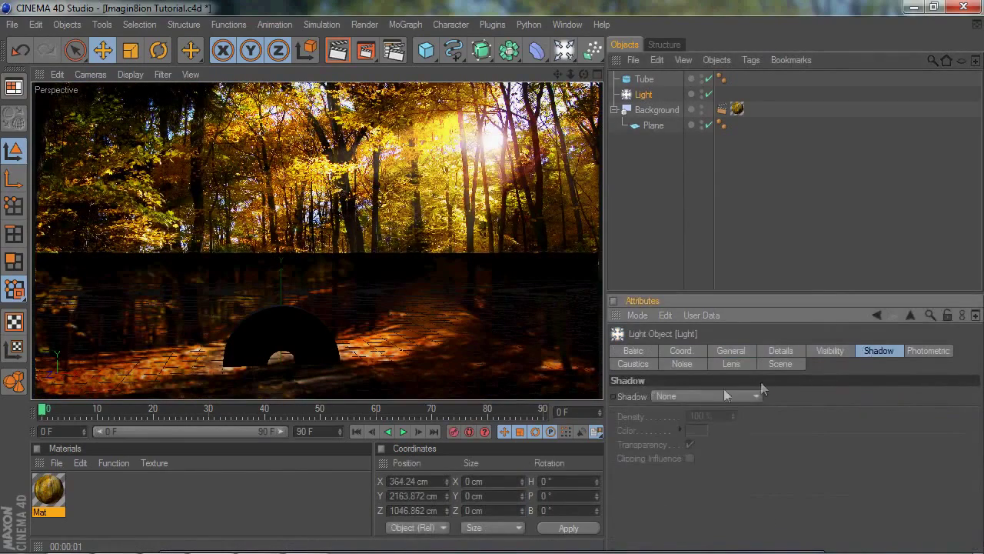
click(705, 395)
click(699, 424)
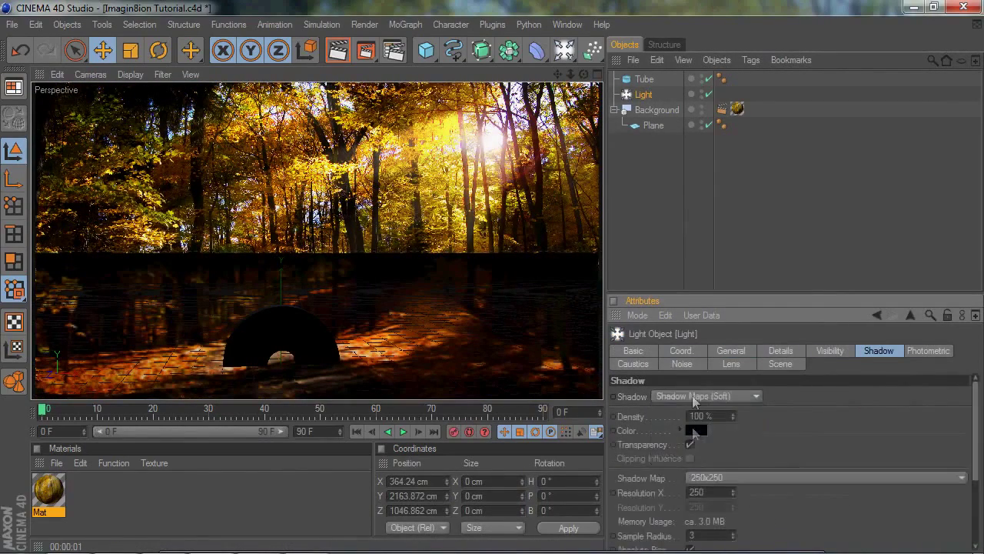
click(673, 198)
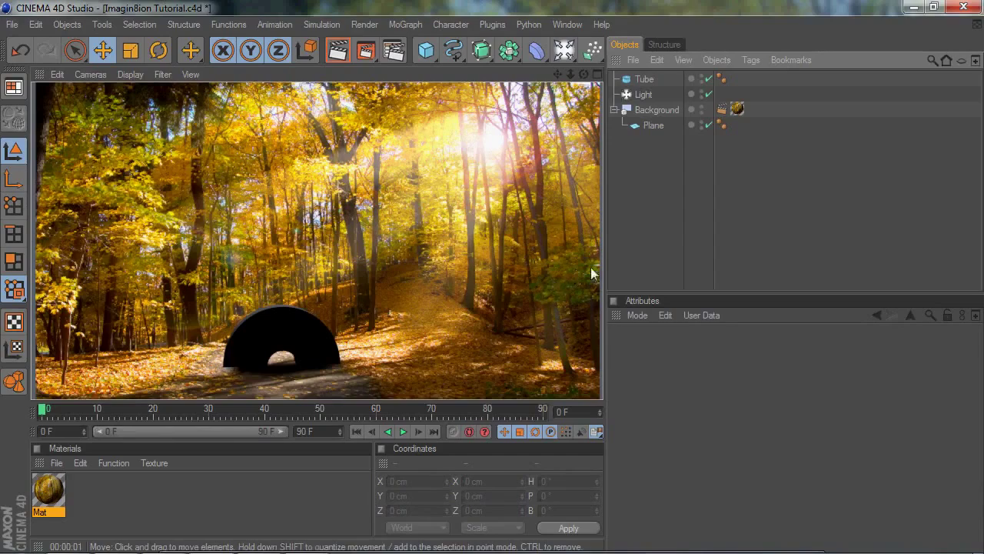
Step: Nudge the half tube into a slightly lower, right-shifted position
click(278, 358)
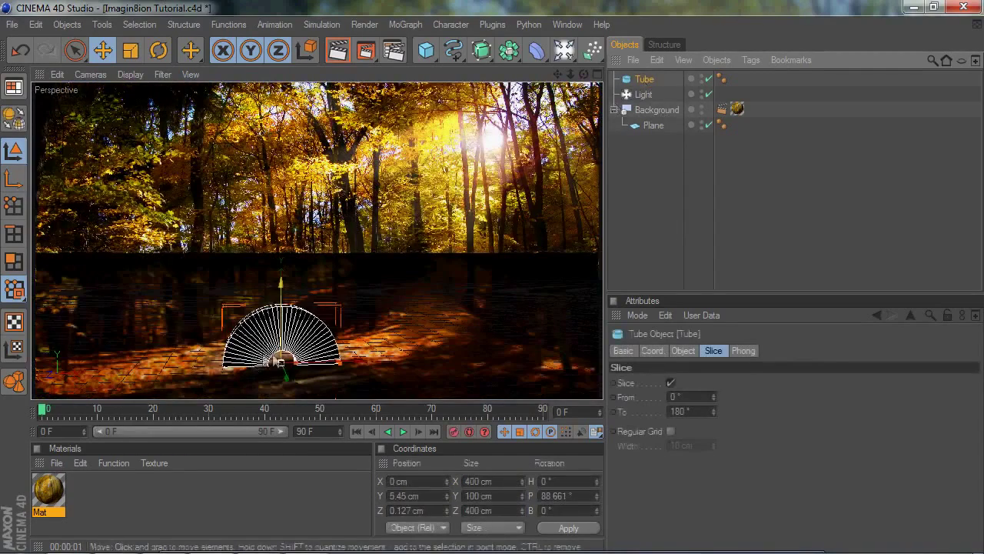
drag(278, 362, 286, 370)
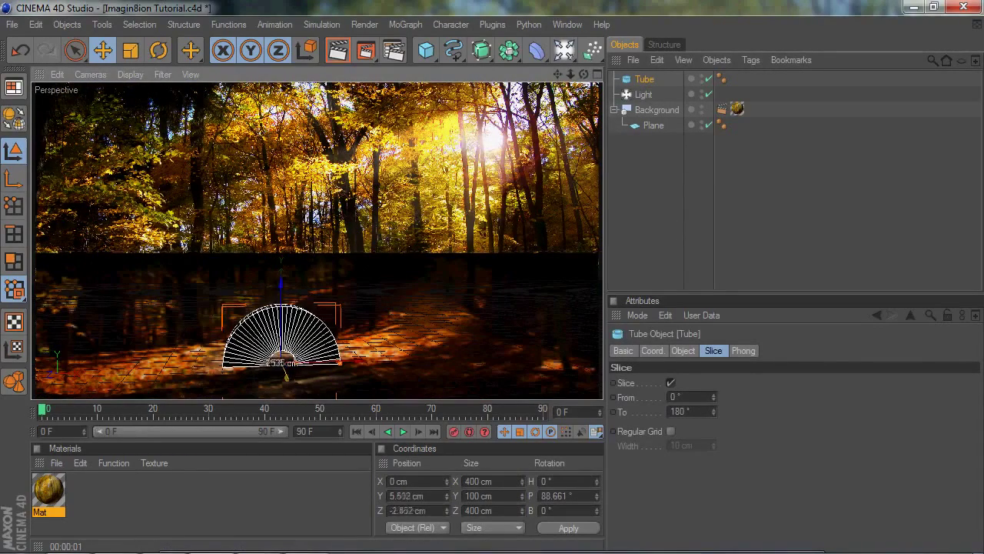
drag(286, 375, 284, 369)
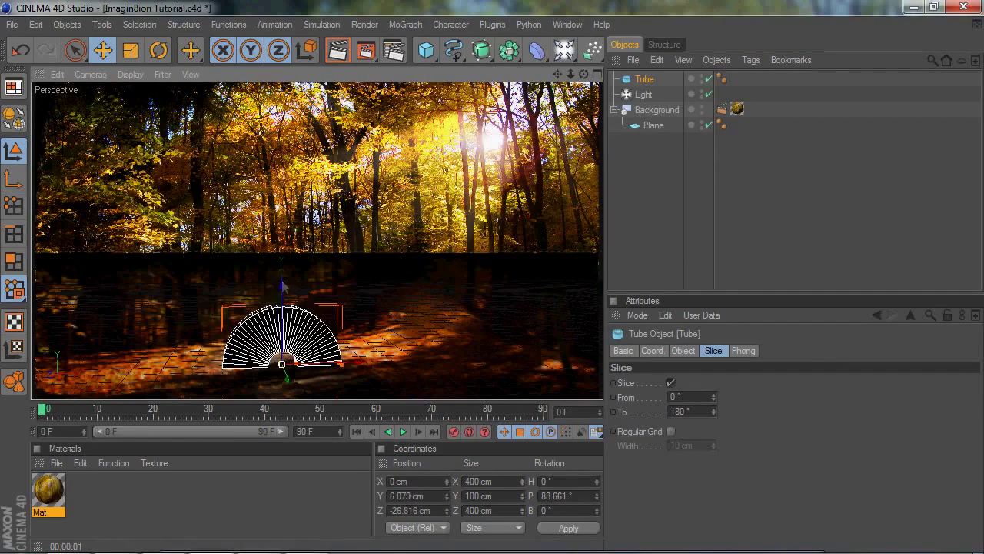
drag(282, 286, 282, 285)
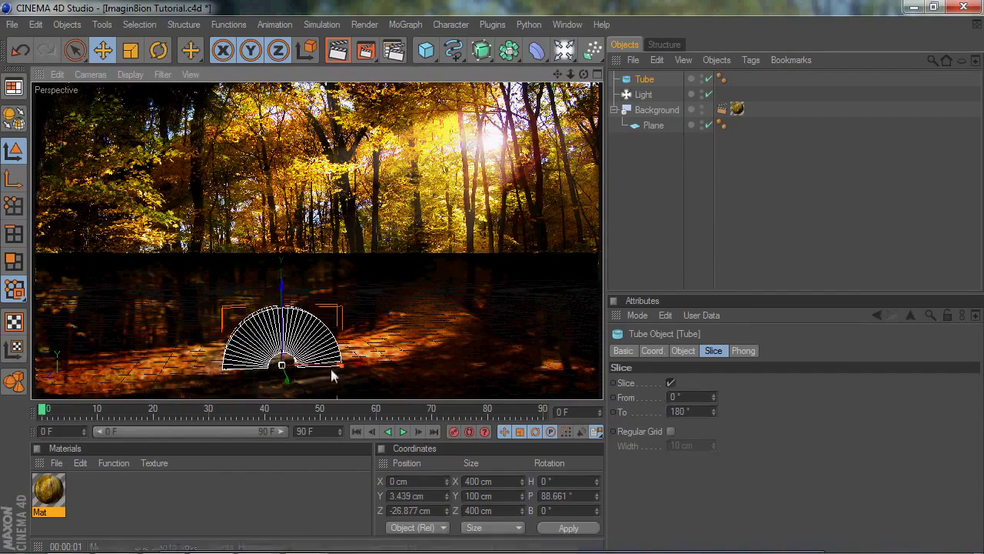
drag(338, 369, 352, 368)
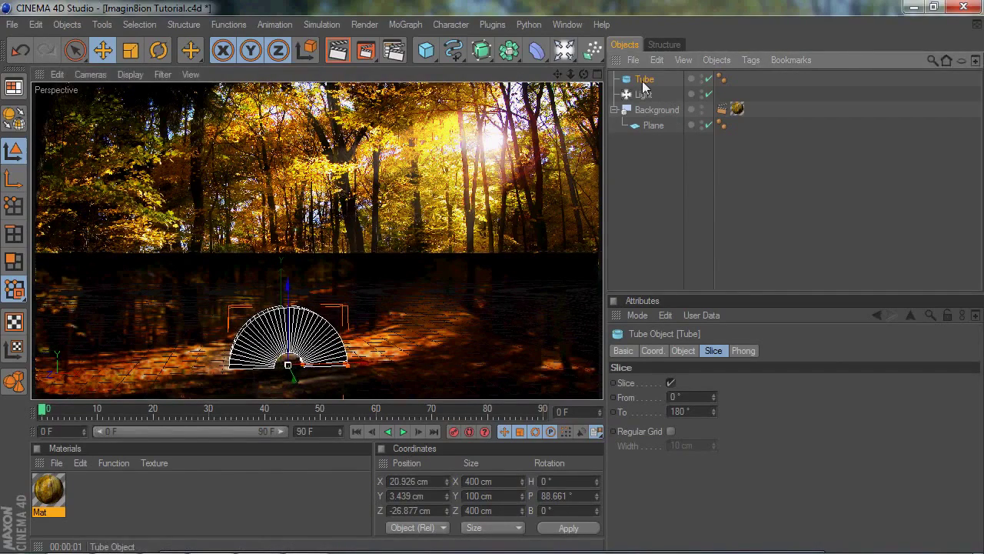
Step: Duplicate the tube as Tube.1 with 200 cm inner and 350 cm outer radius
key(ctrl+c)
key(ctrl+v)
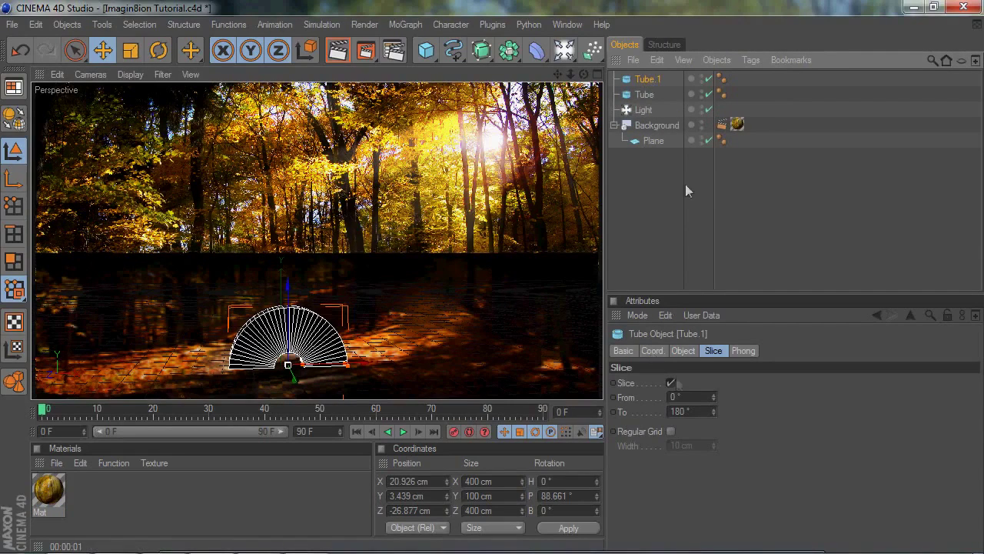
click(683, 349)
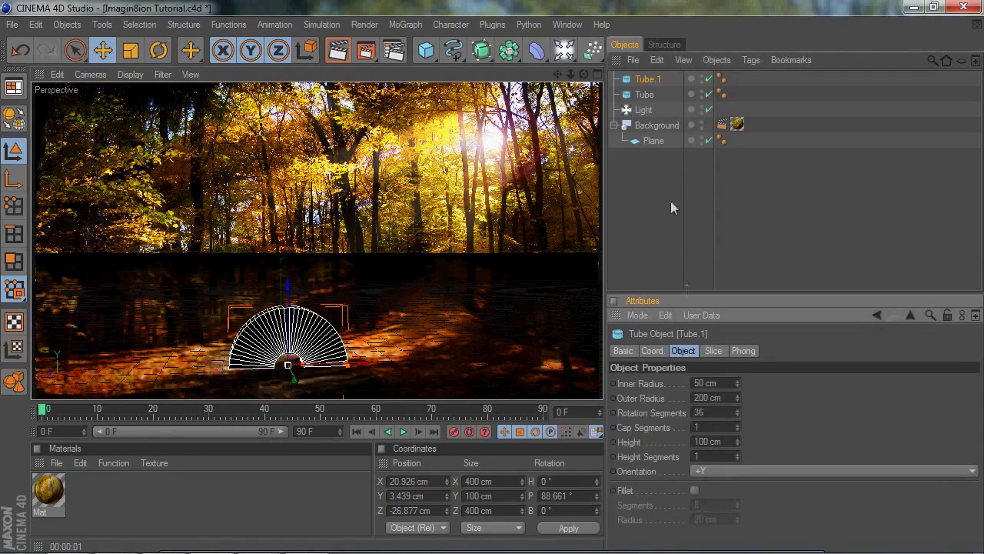
click(643, 95)
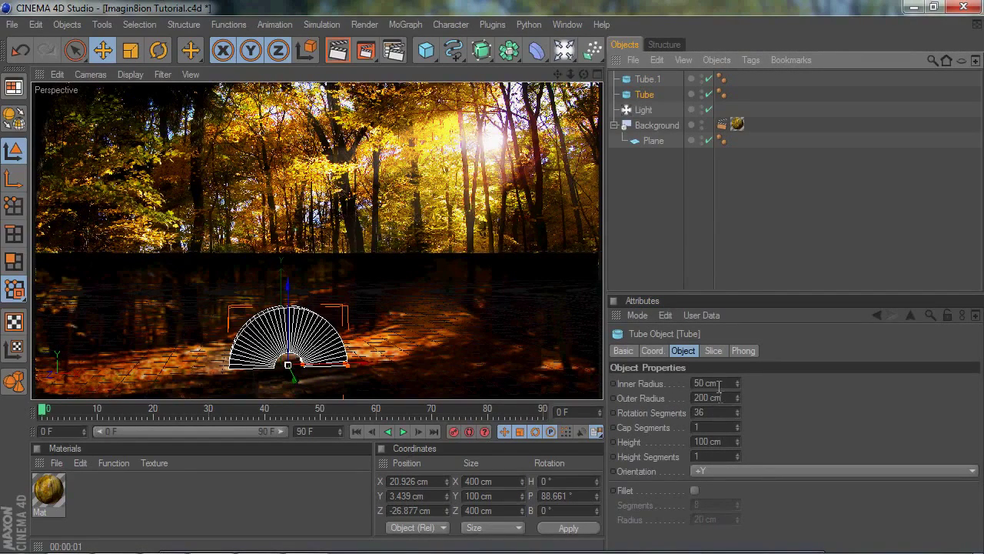
click(642, 83)
click(706, 382)
text(200)
key(Tab)
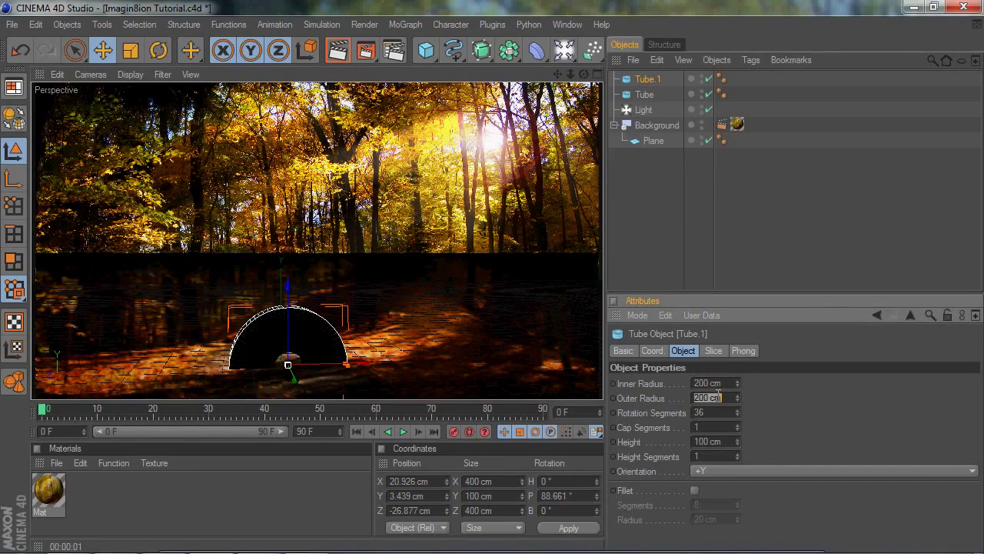
text(3)
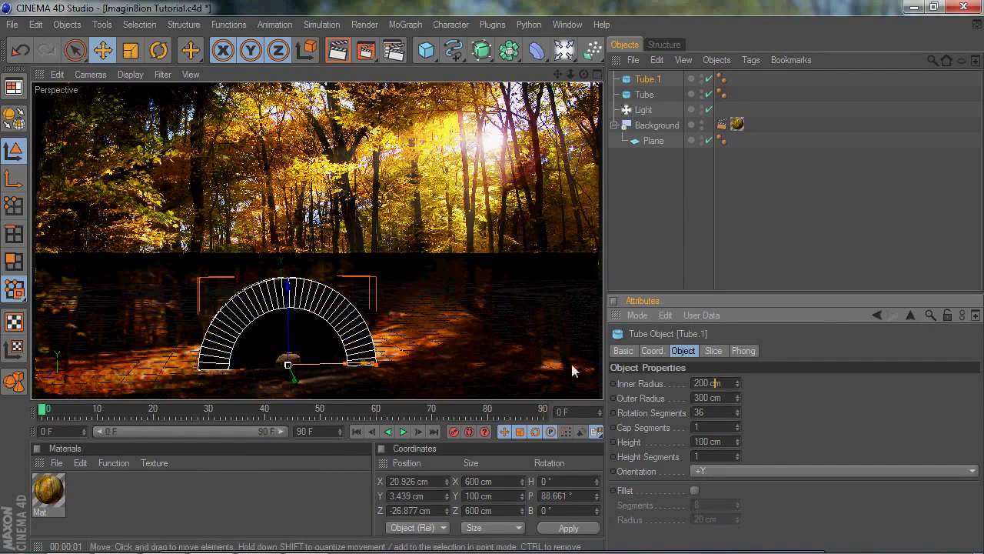
click(716, 398)
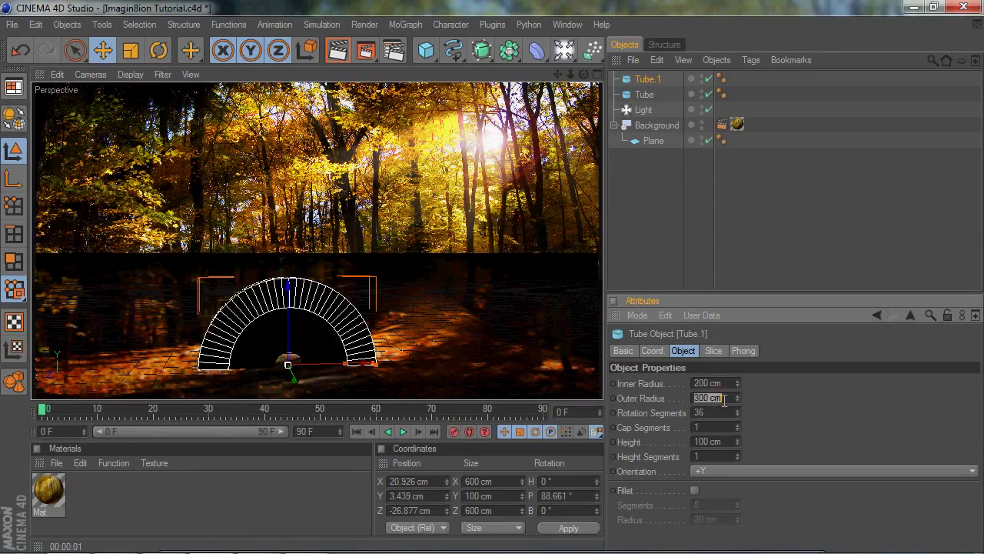
text(35)
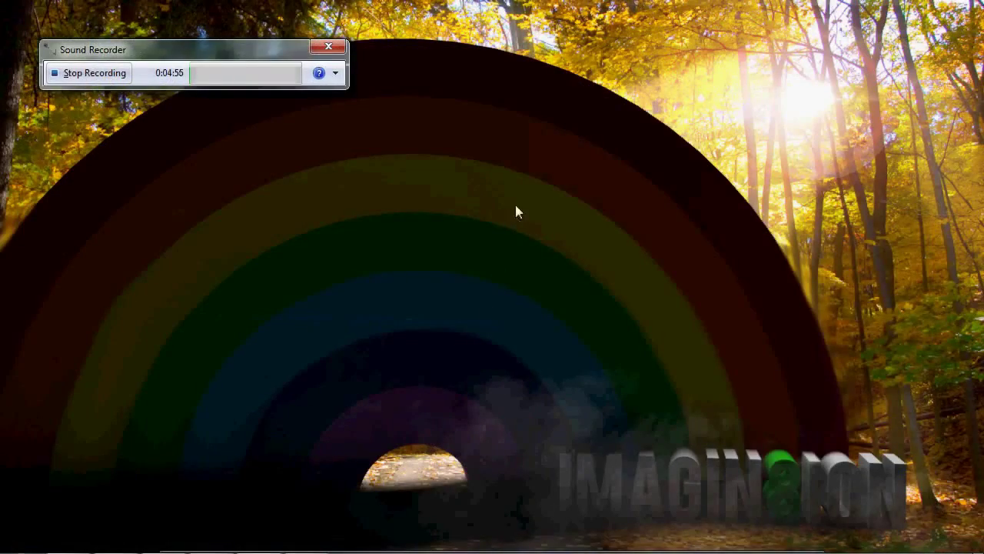
click(210, 538)
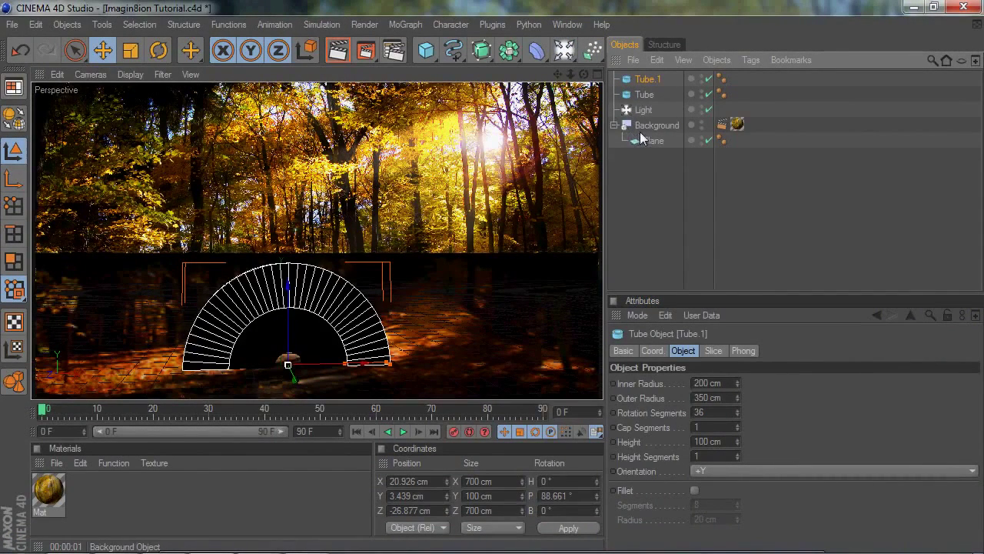
Step: Duplicate Tube.1 as Tube.2 with 350 cm inner and 500 cm outer radius
key(ctrl+c)
key(ctrl+v)
click(648, 80)
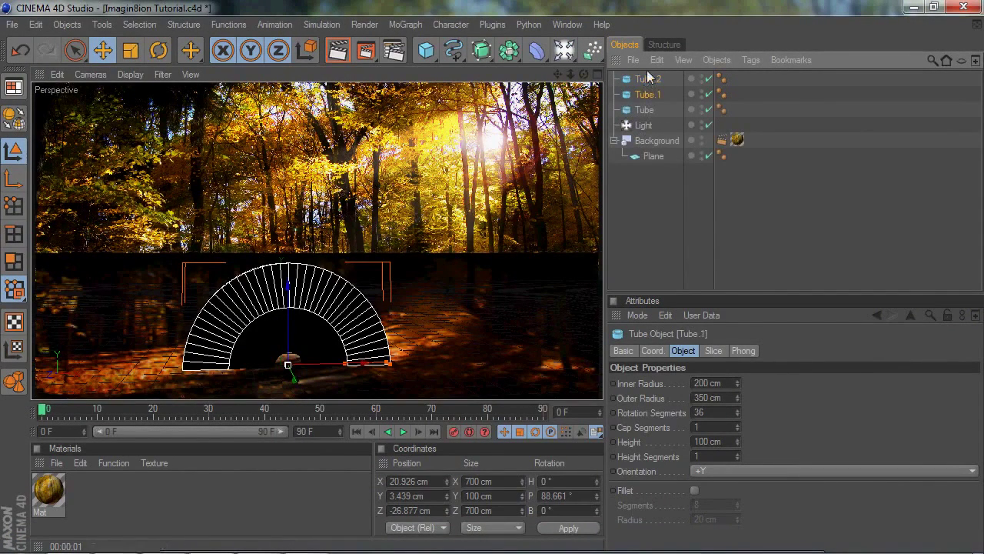
double_click(714, 383)
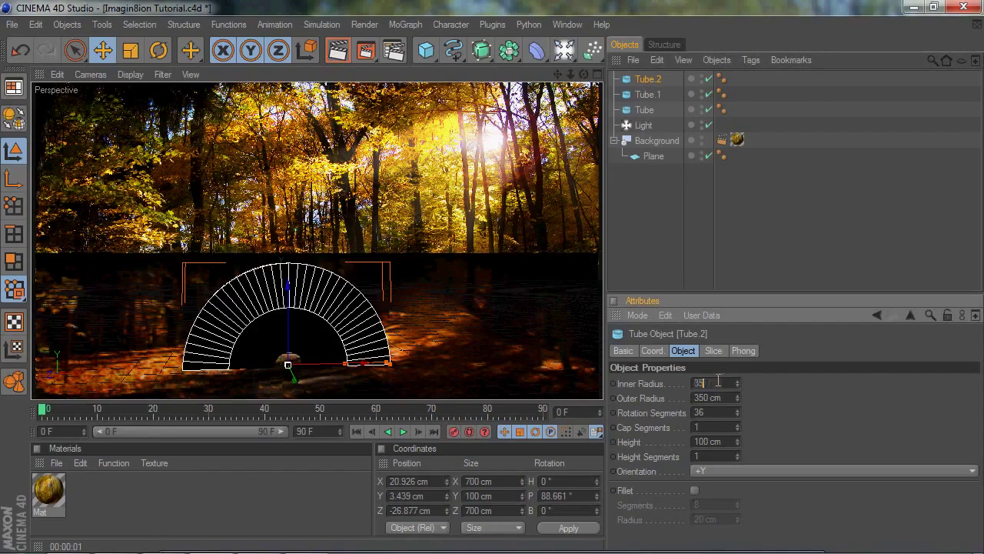
text(350)
click(719, 397)
text(8)
text(500)
key(Tab)
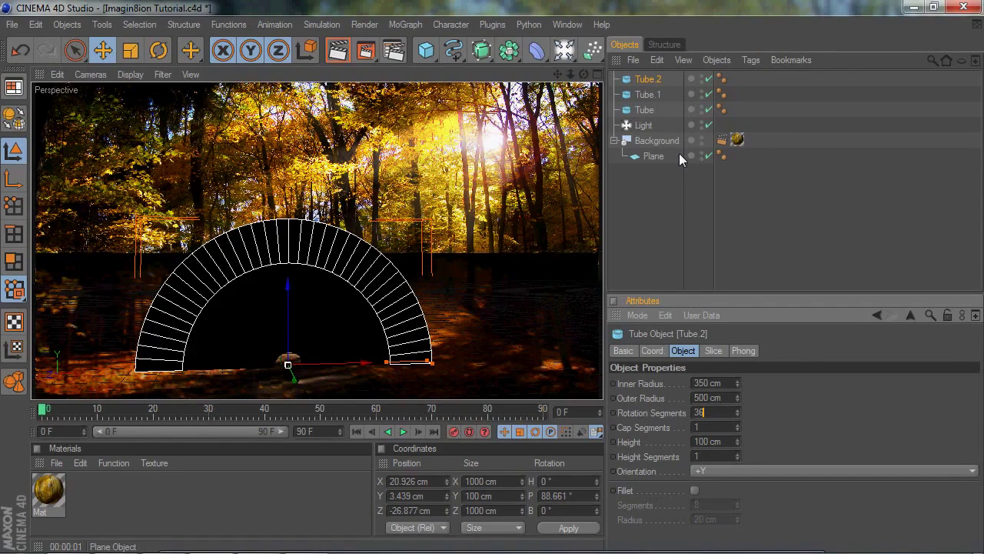
Step: Commit the rotation segments value and paste a copy of Tube.2 as Tube.3
key(Return)
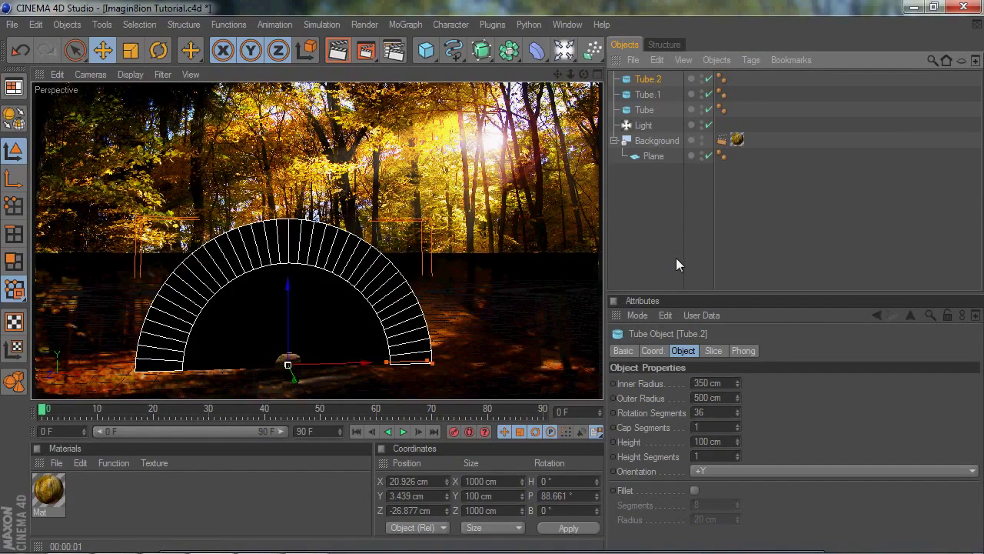
key(ctrl+c)
key(ctrl+v)
Step: Set Tube.3 to 500 cm inner and 650 cm outer radius
click(711, 383)
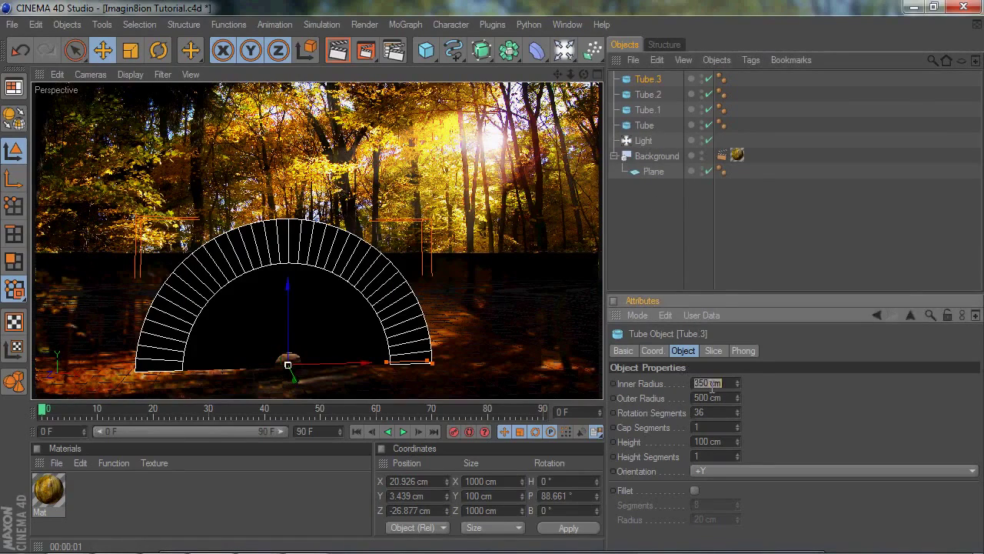
text(500)
key(Tab)
text(650)
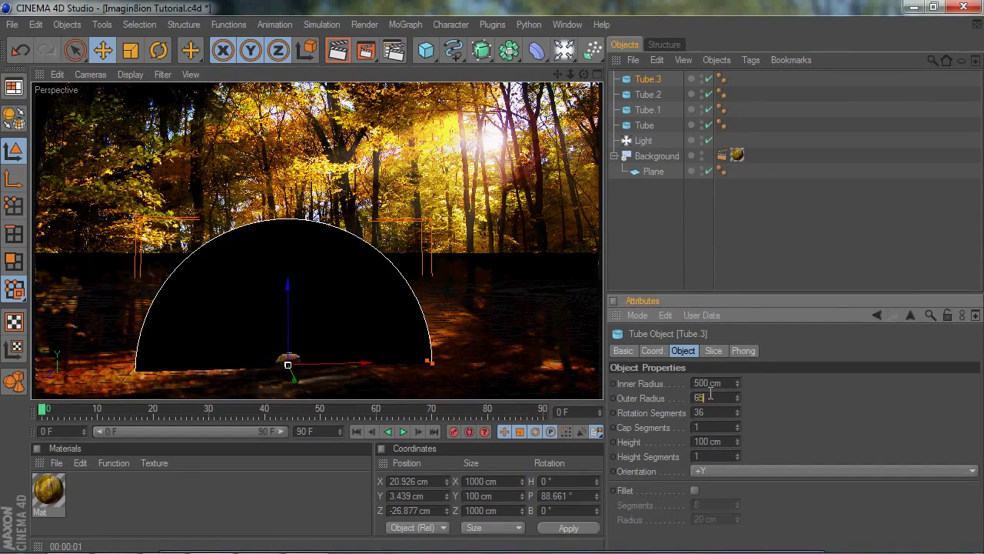
click(720, 411)
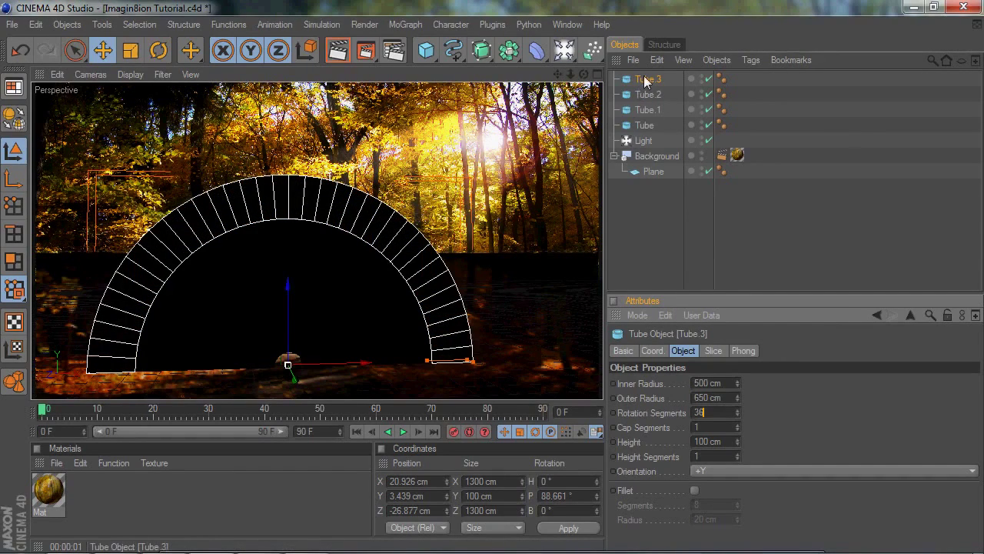
click(646, 80)
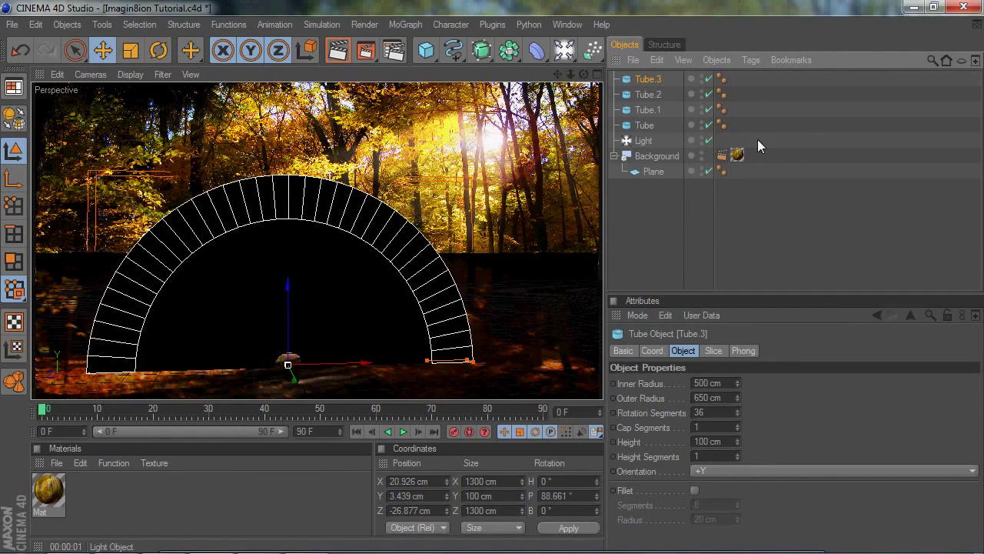
Step: Duplicate it as Tube.4 with 650 cm inner and 800 cm outer radius
key(ctrl+c)
key(ctrl+v)
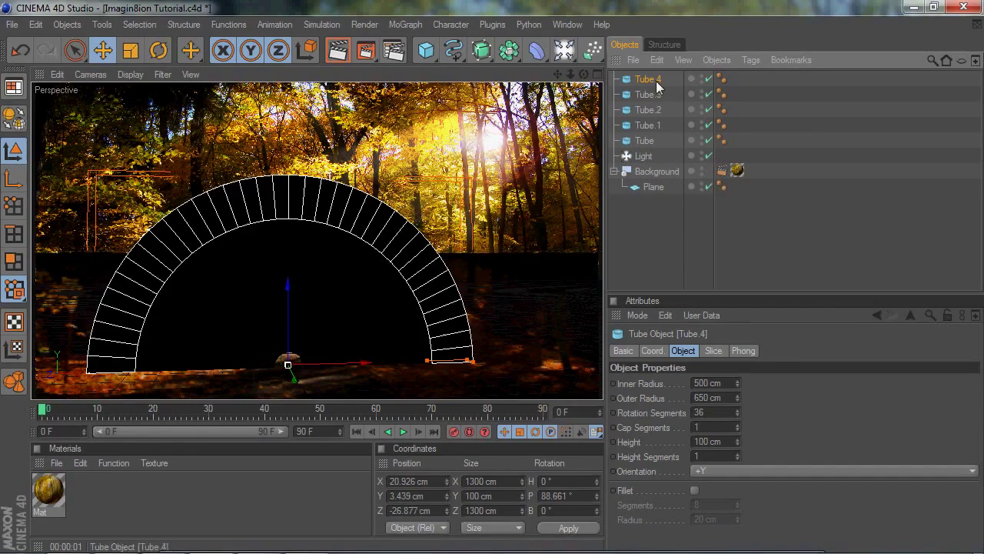
click(713, 387)
text(650)
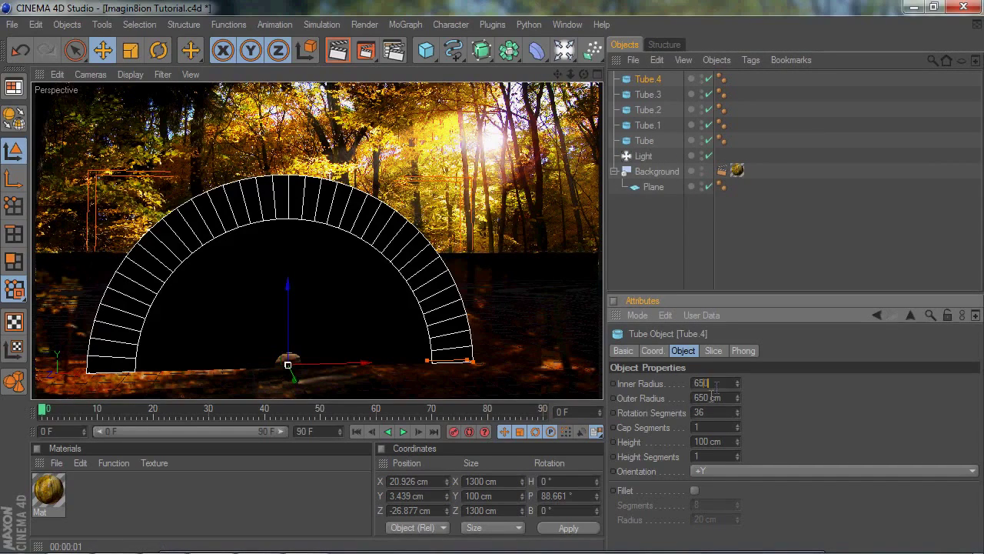
key(Tab)
text(800)
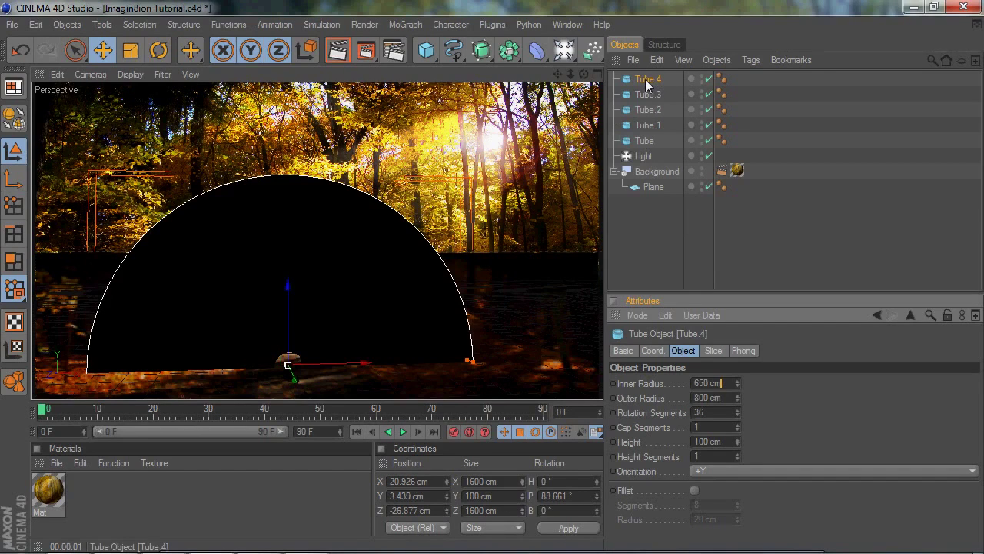
click(645, 83)
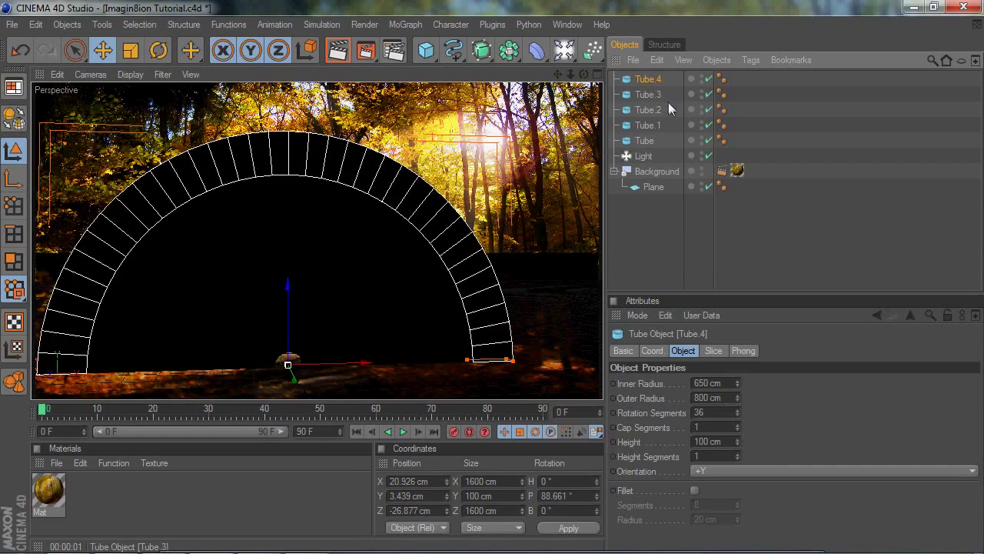
Step: Duplicate again as Tube.5 with 800 cm inner and 950 cm outer radius
key(ctrl+c)
key(ctrl+v)
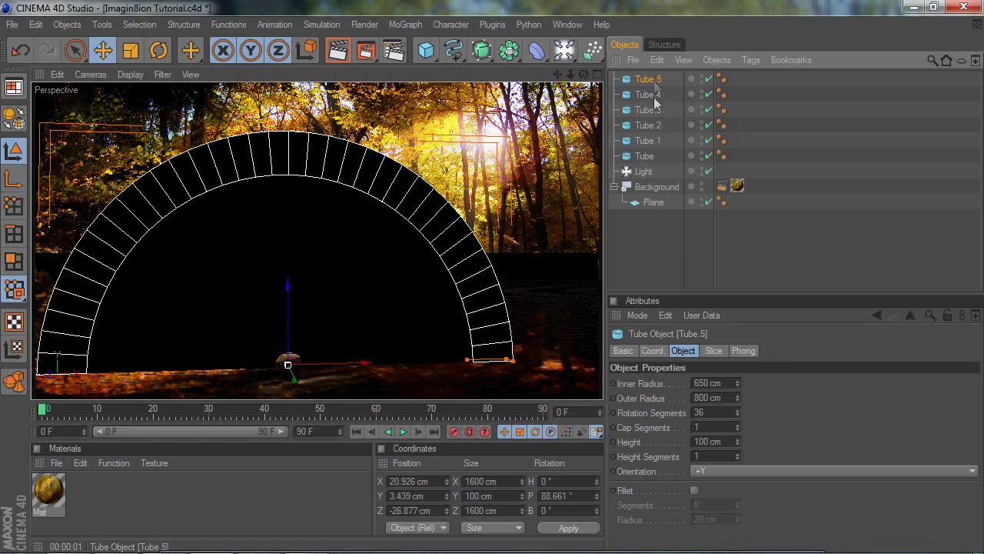
double_click(715, 386)
text(800)
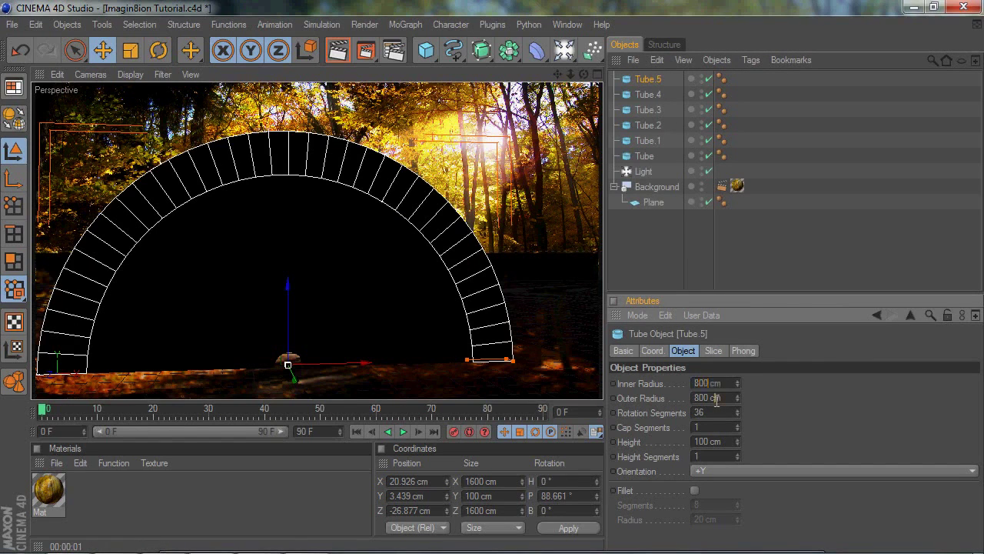
double_click(717, 402)
text(950)
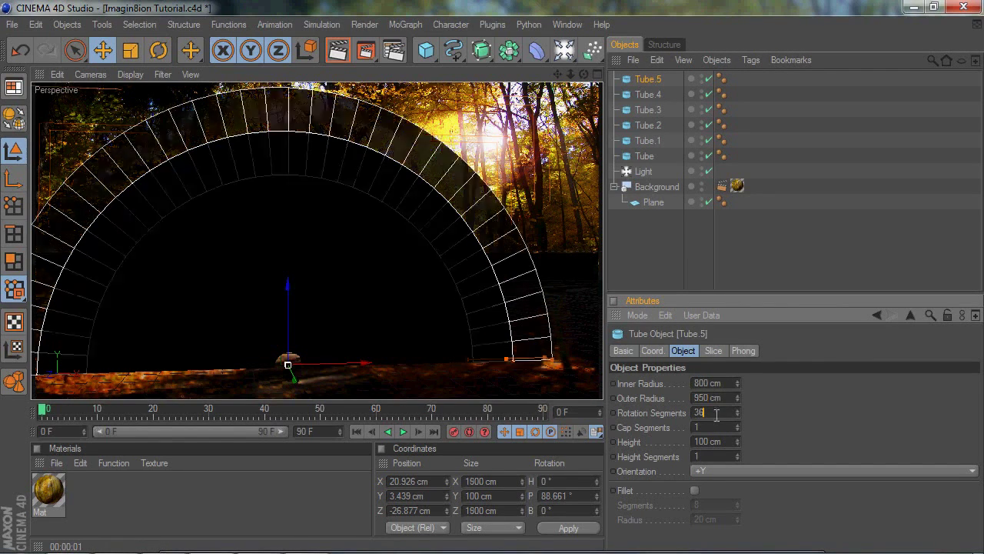
key(Tab)
click(652, 78)
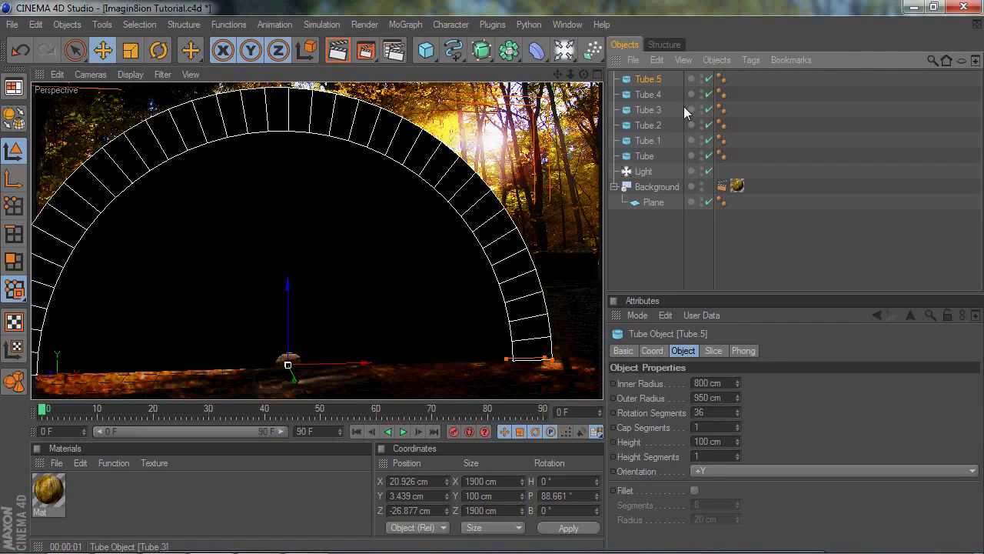
Step: Add Tube.6 with 950 cm inner and 1100 cm outer radius, then deselect it
key(ctrl+c)
key(ctrl+v)
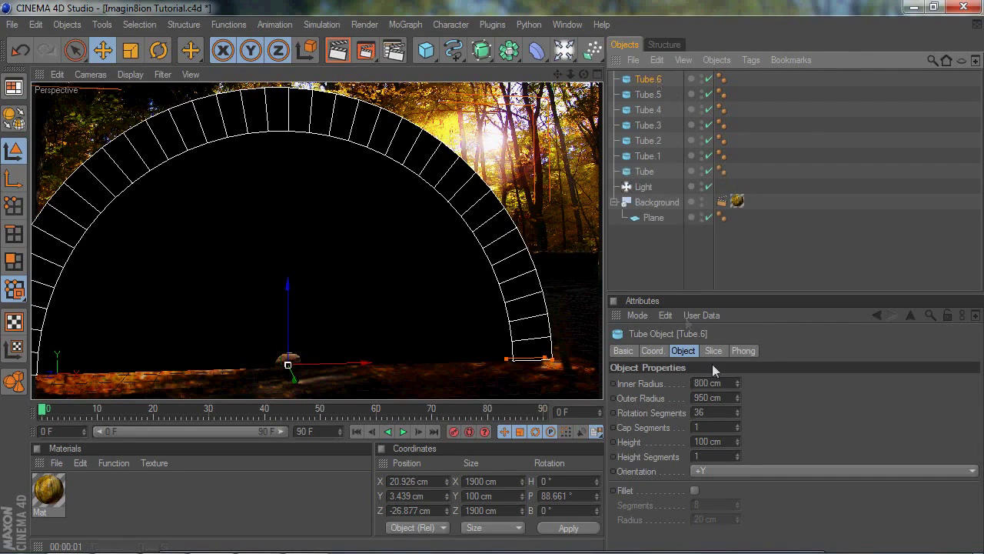
click(713, 382)
text(950)
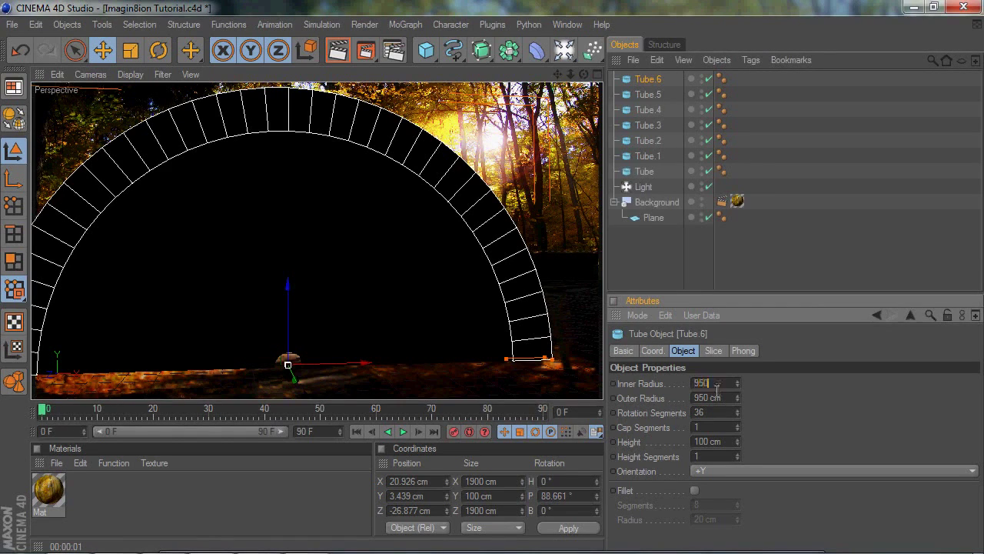
click(714, 397)
text(1100)
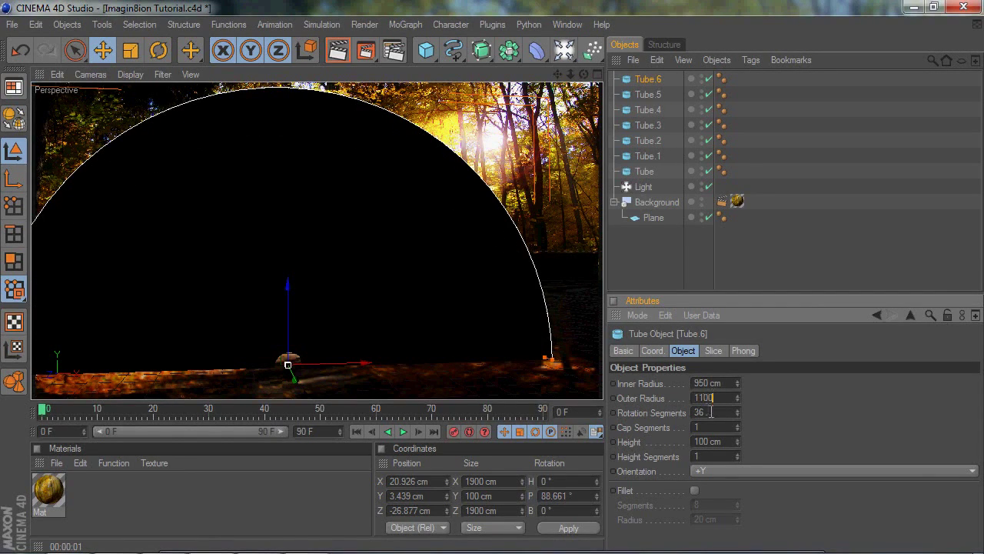
click(711, 412)
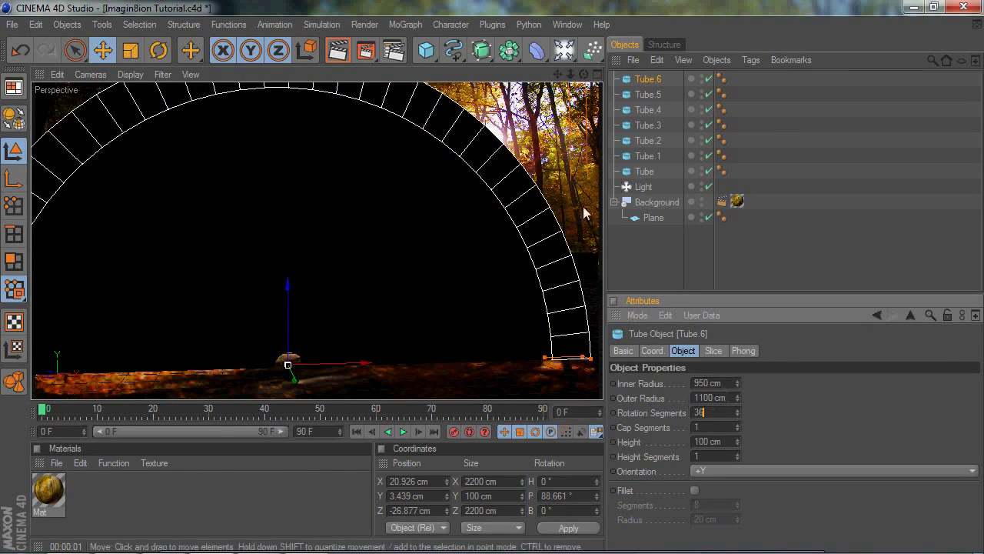
click(780, 164)
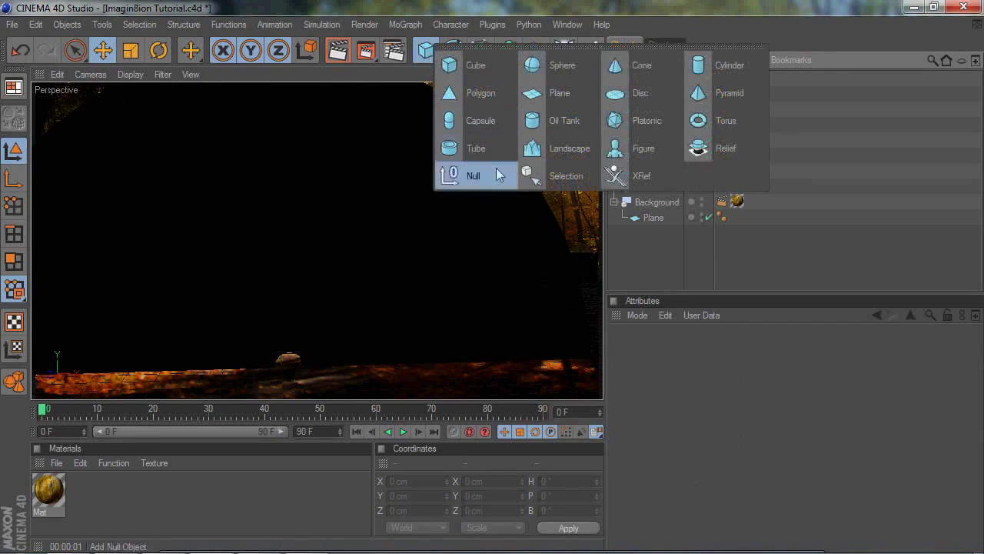
Step: Group all seven tubes, Tube through Tube.6, under a new Null object
drag(425, 52, 450, 172)
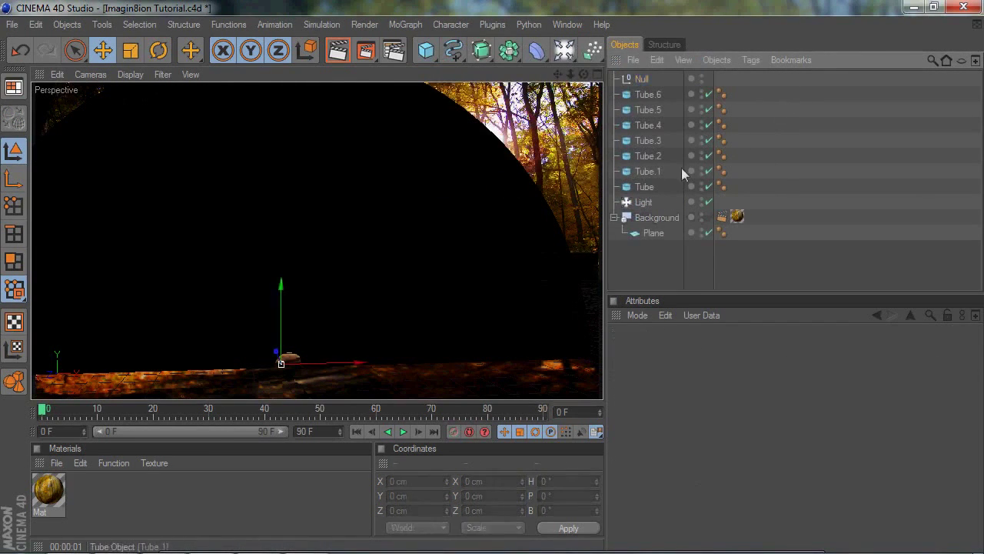
click(643, 187)
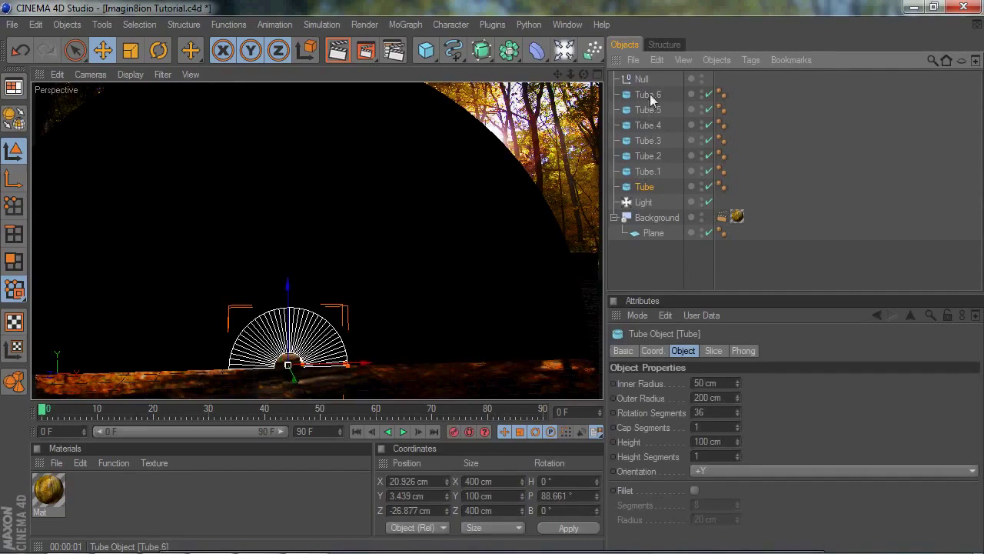
shift+click(650, 98)
drag(649, 98, 643, 81)
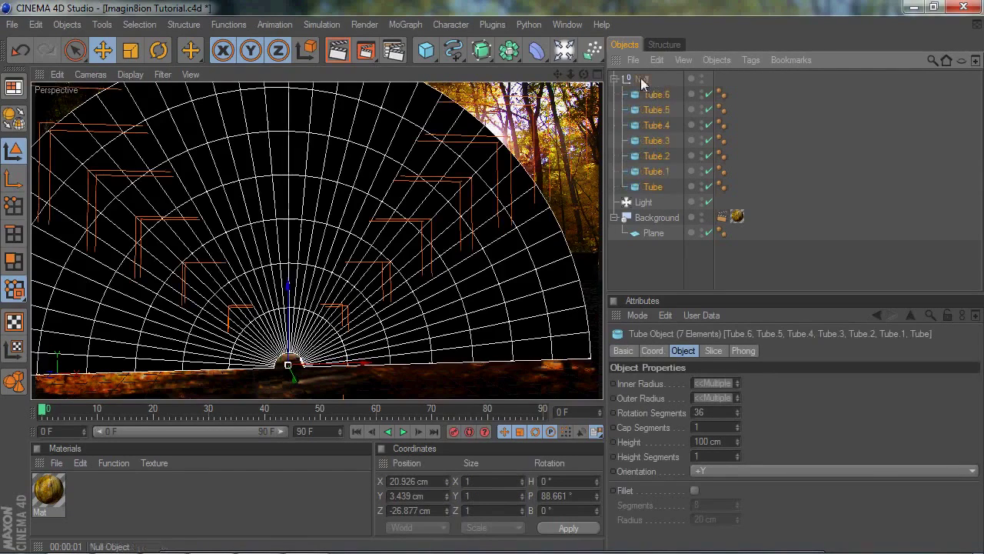
click(641, 79)
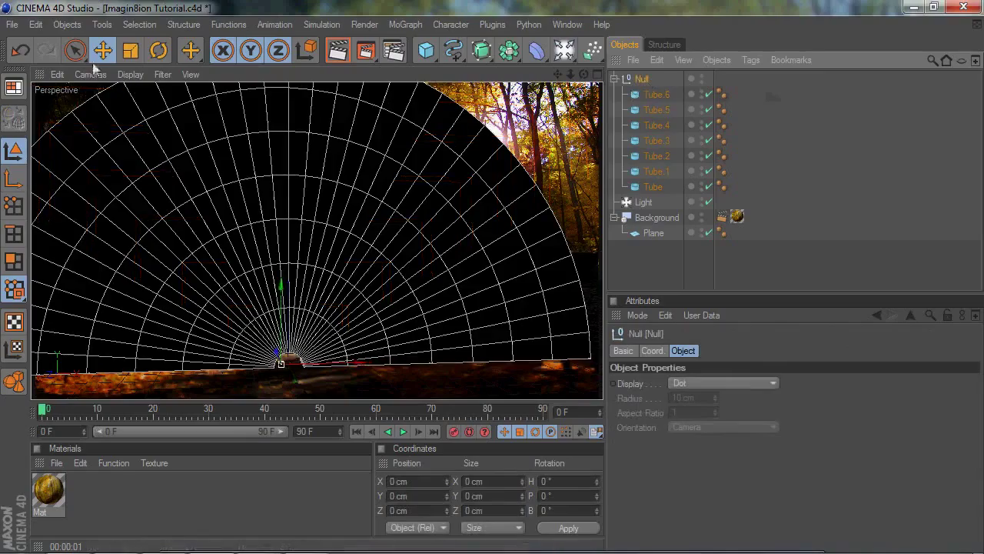
Step: Scale the tube group down to fit the forest
click(131, 50)
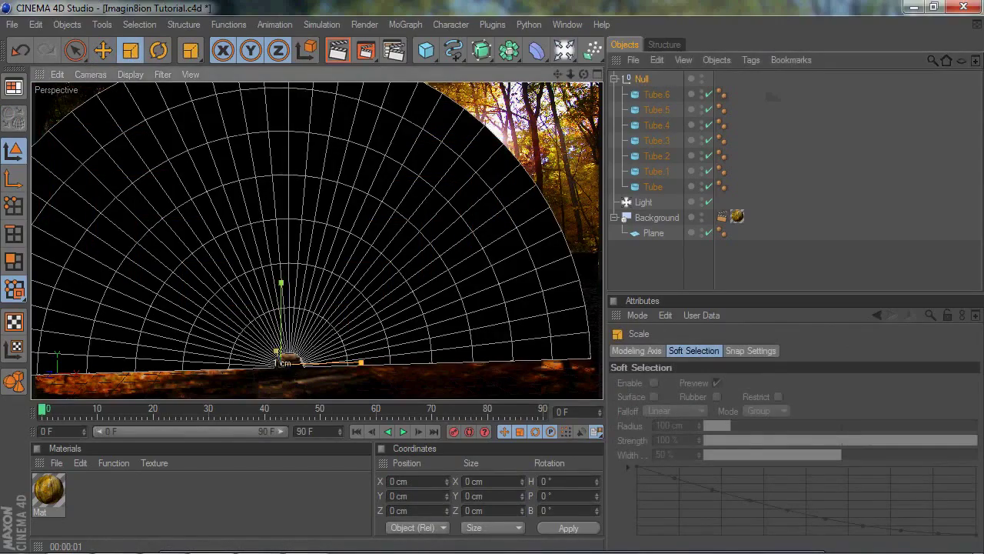
drag(286, 361, 282, 362)
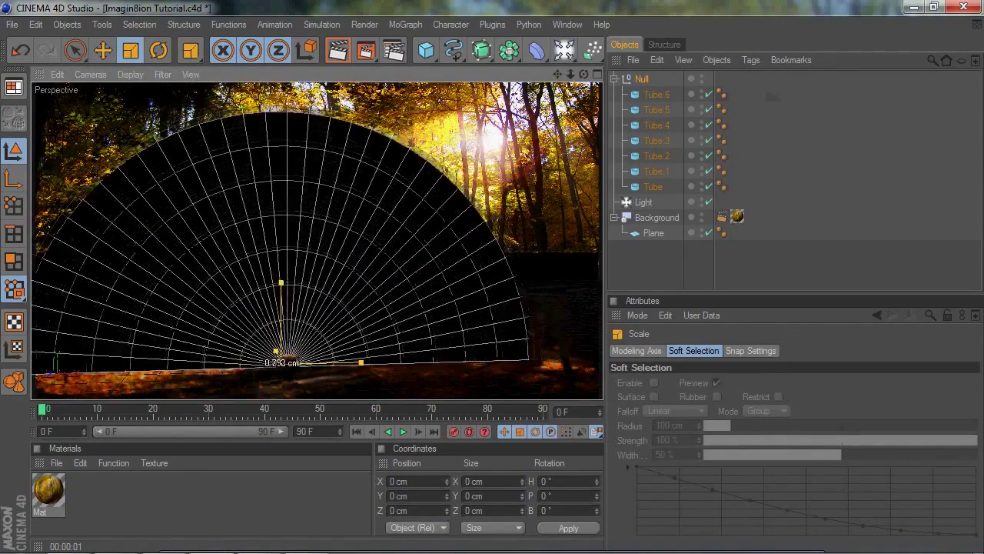
drag(361, 361, 330, 361)
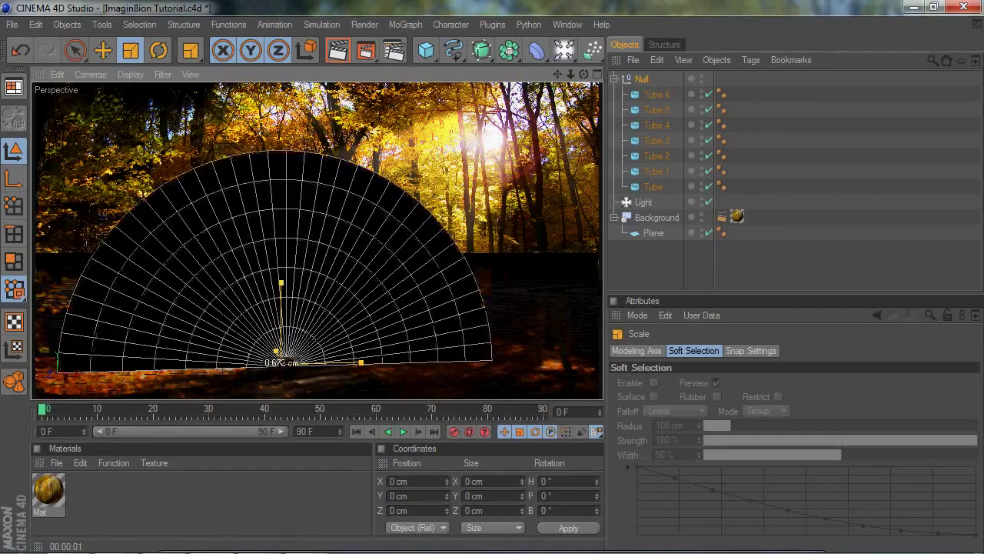
Step: Lower the tube group slightly and create new materials Mat.1 and Mat.2
click(798, 188)
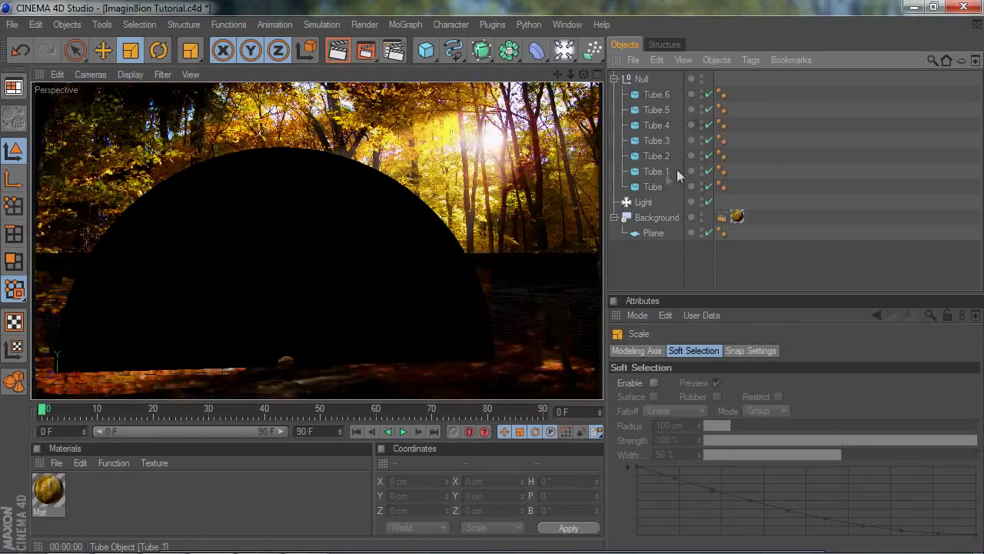
click(641, 79)
click(102, 50)
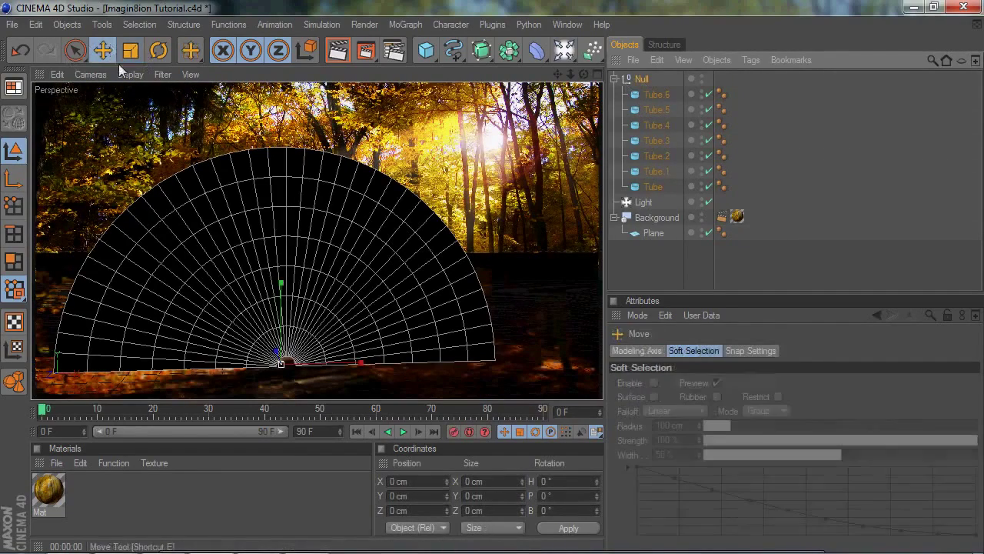
drag(281, 282, 282, 283)
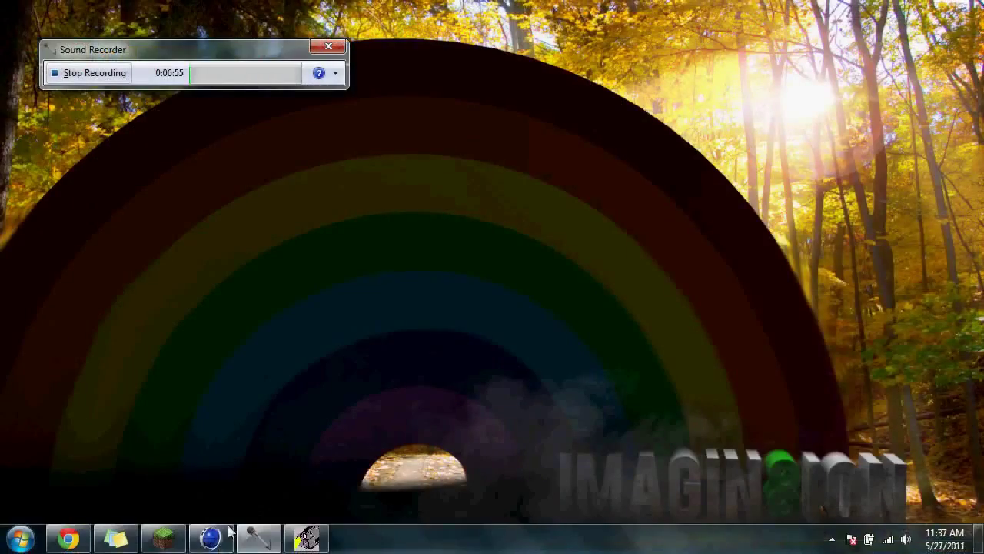
click(212, 538)
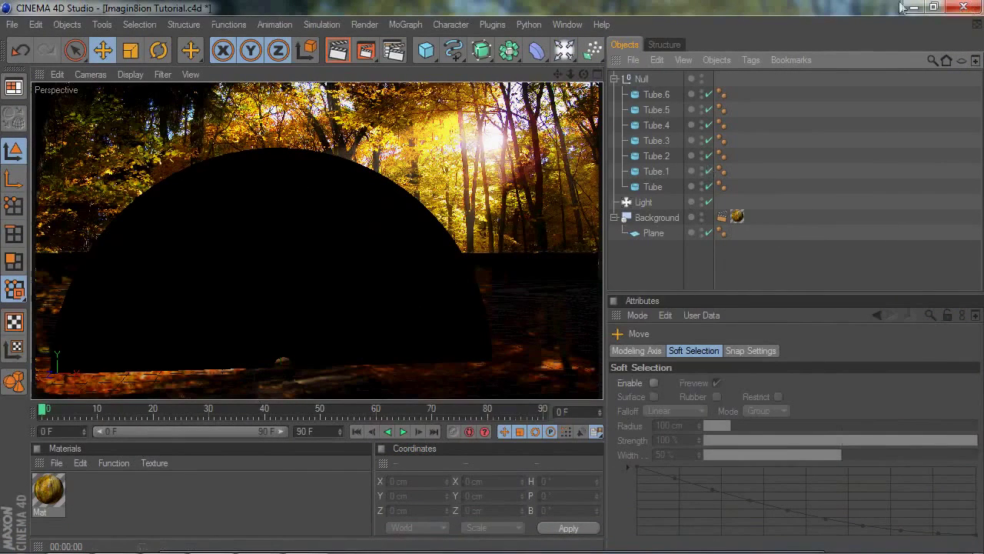
double_click(174, 483)
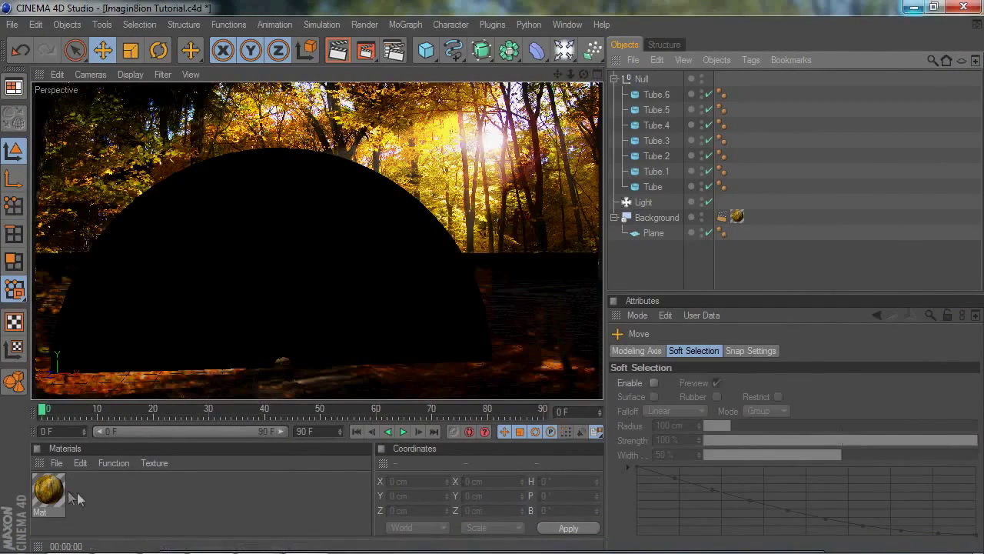
Step: Create additional blank materials, Mat.3 through Mat.7
double_click(174, 483)
double_click(299, 481)
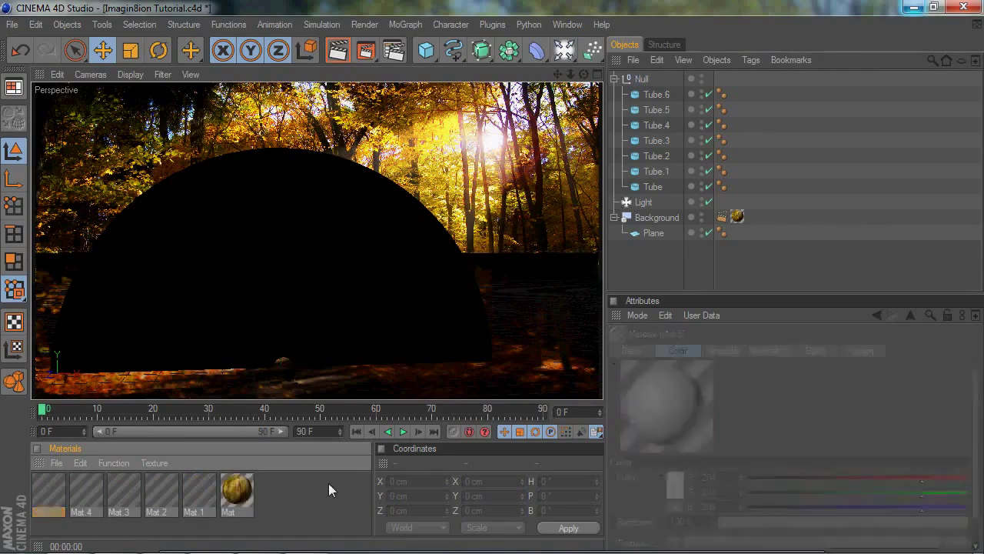
double_click(329, 483)
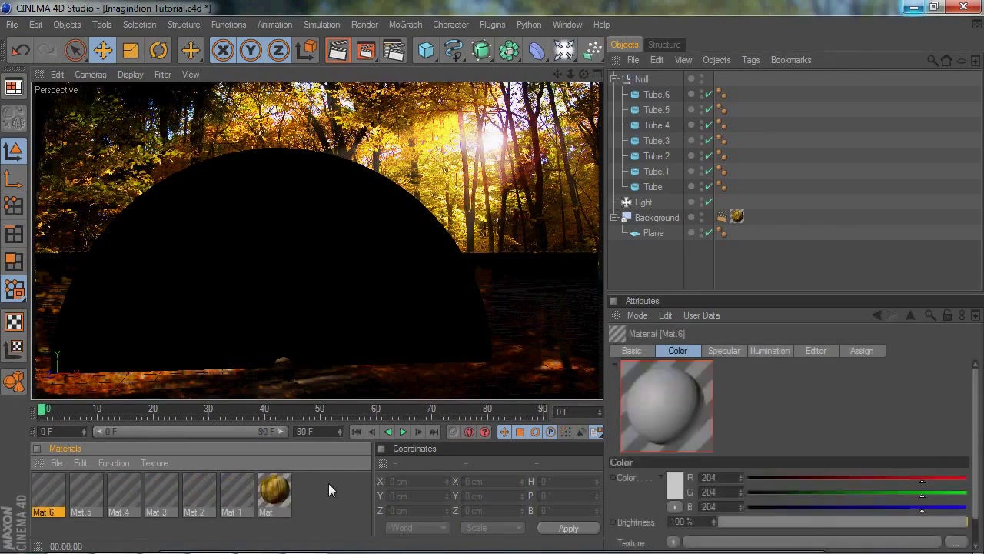
click(912, 7)
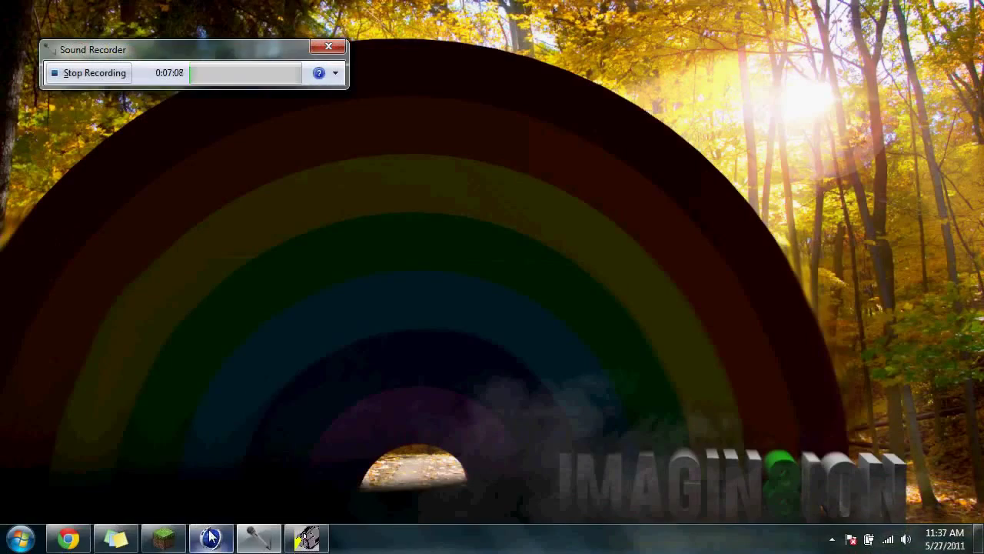
mouse_move(210, 537)
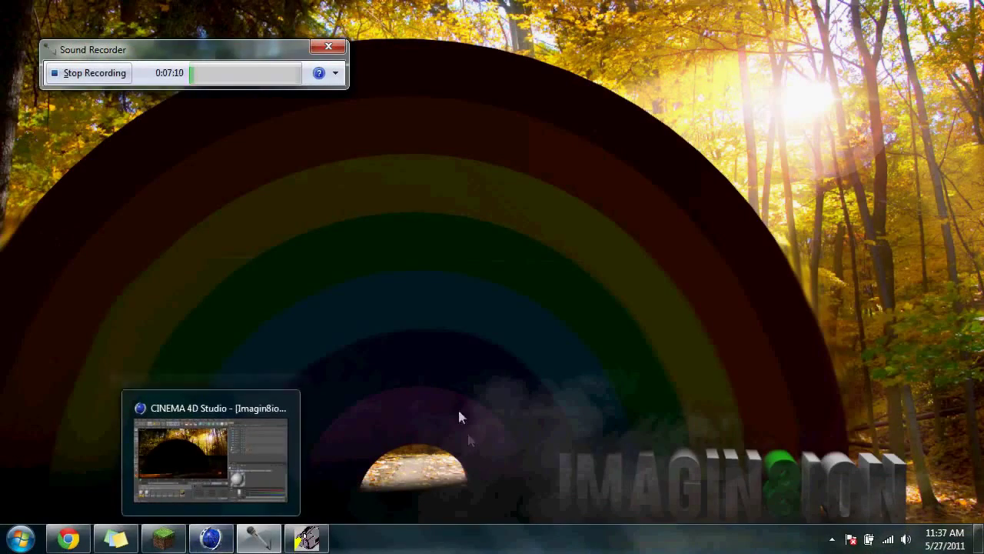
click(210, 538)
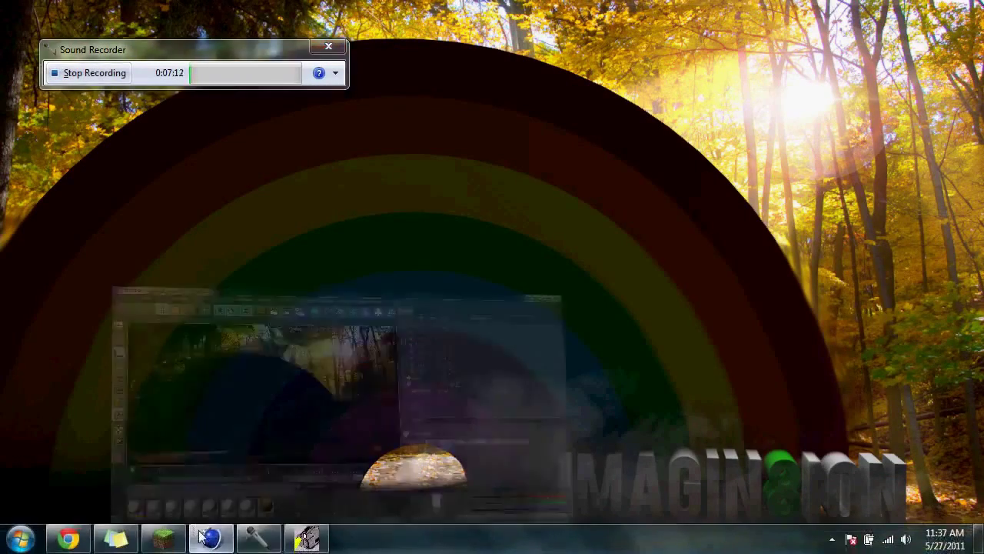
Step: Make Mat.1 dark purple with reflection at about 11%
double_click(275, 492)
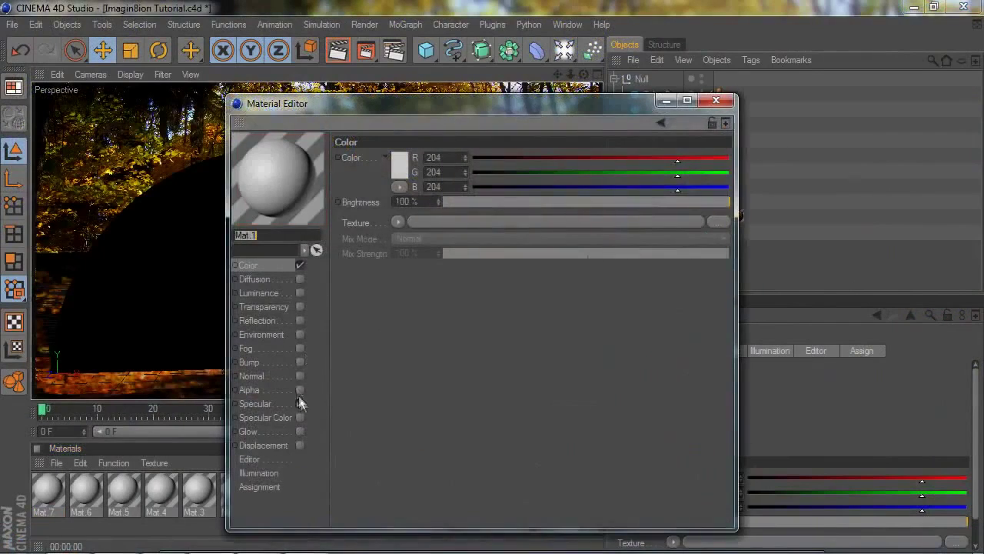
click(398, 158)
drag(417, 96, 450, 98)
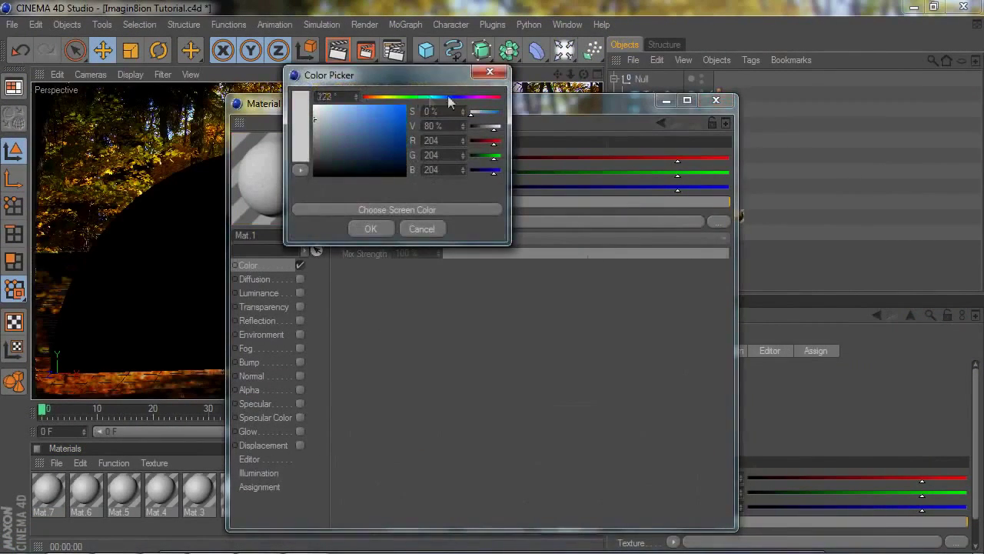
click(385, 142)
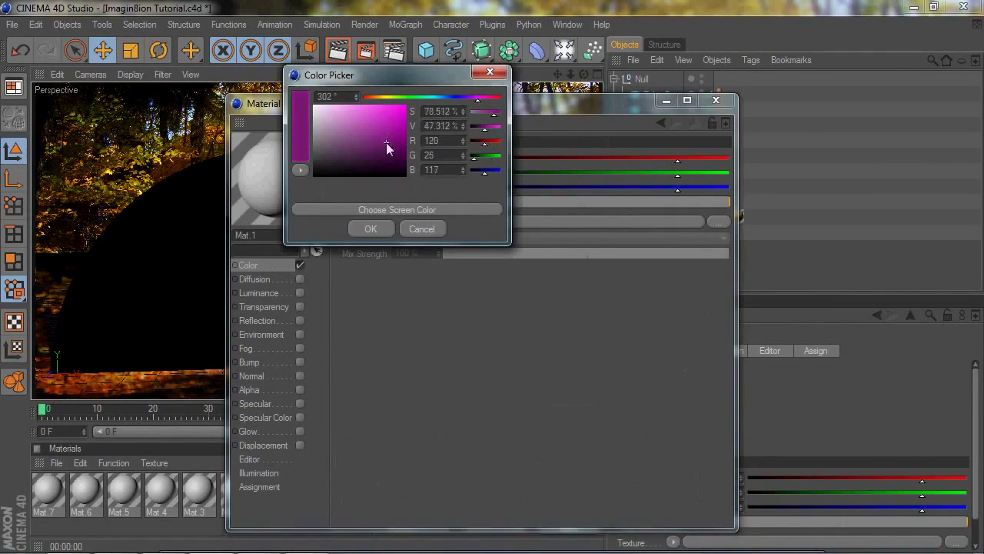
click(370, 229)
click(300, 320)
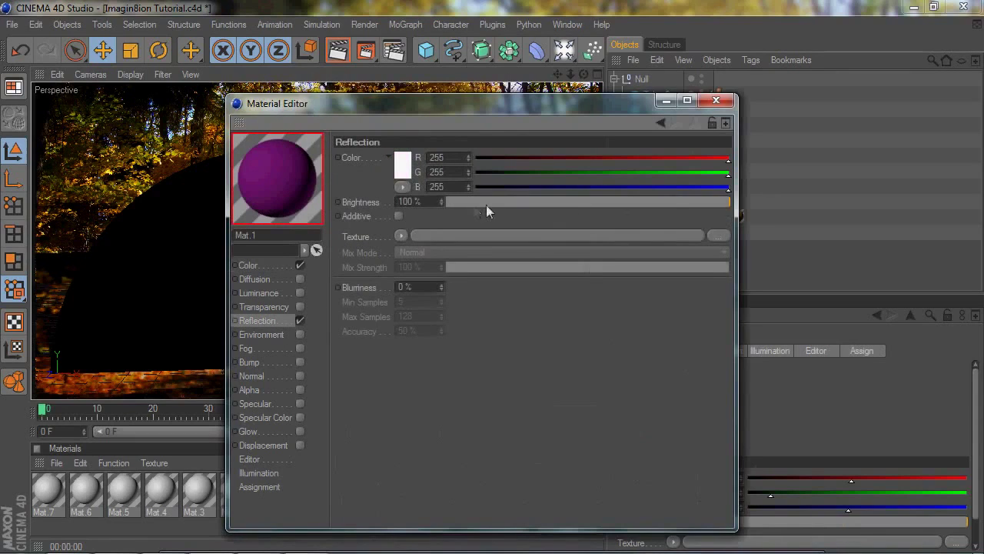
drag(486, 205, 477, 203)
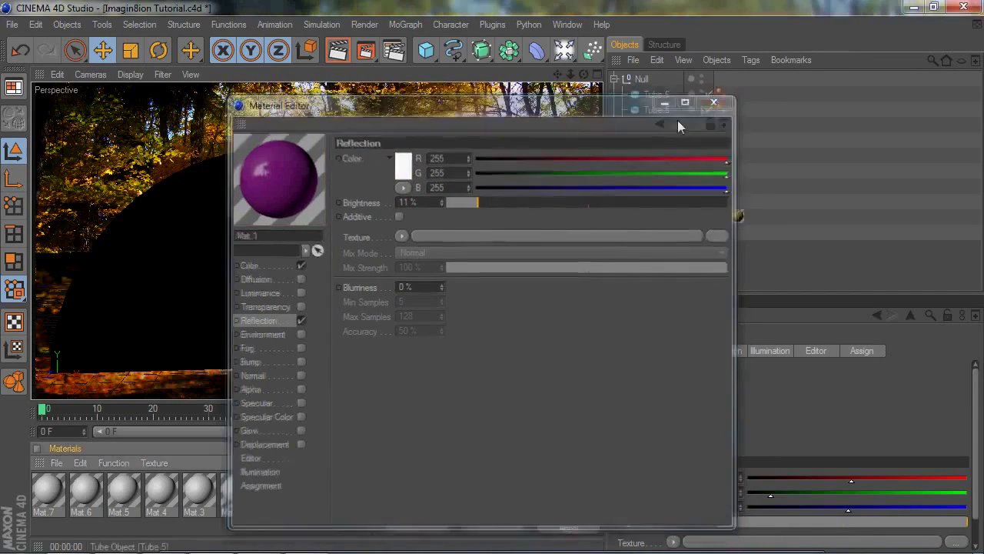
click(716, 100)
Step: Make Mat.2 dark blue with reflection on and specular highlight off
double_click(236, 490)
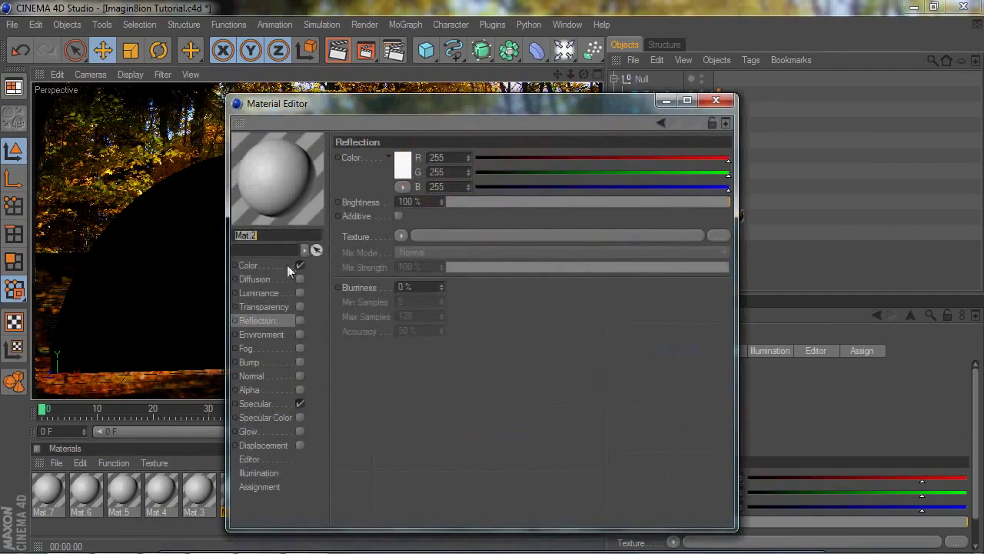
click(300, 403)
click(300, 320)
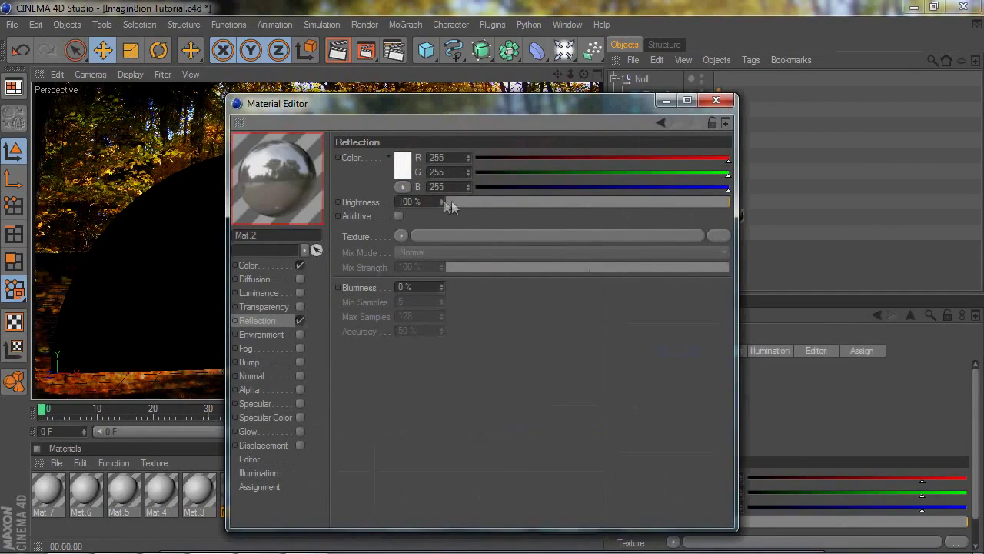
click(248, 264)
click(394, 169)
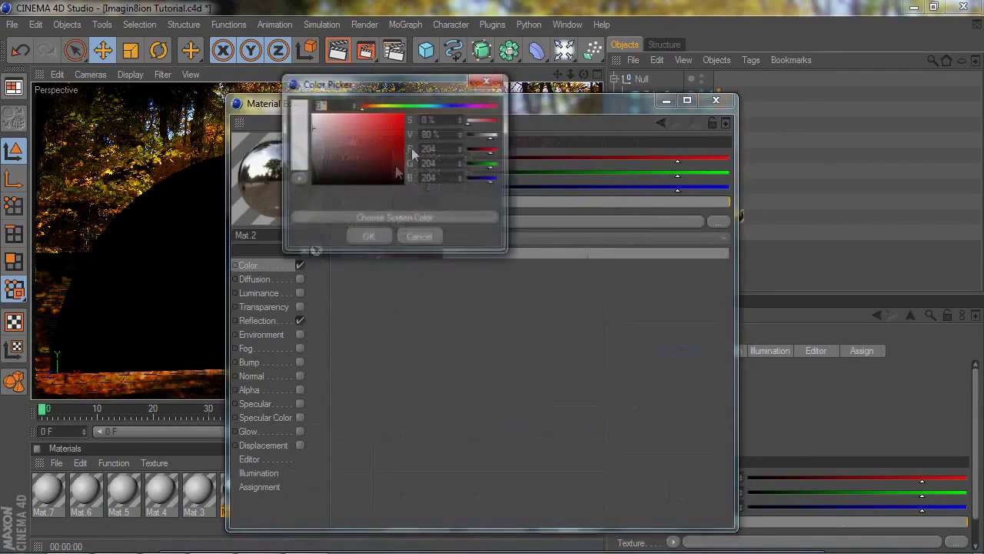
click(454, 106)
click(381, 156)
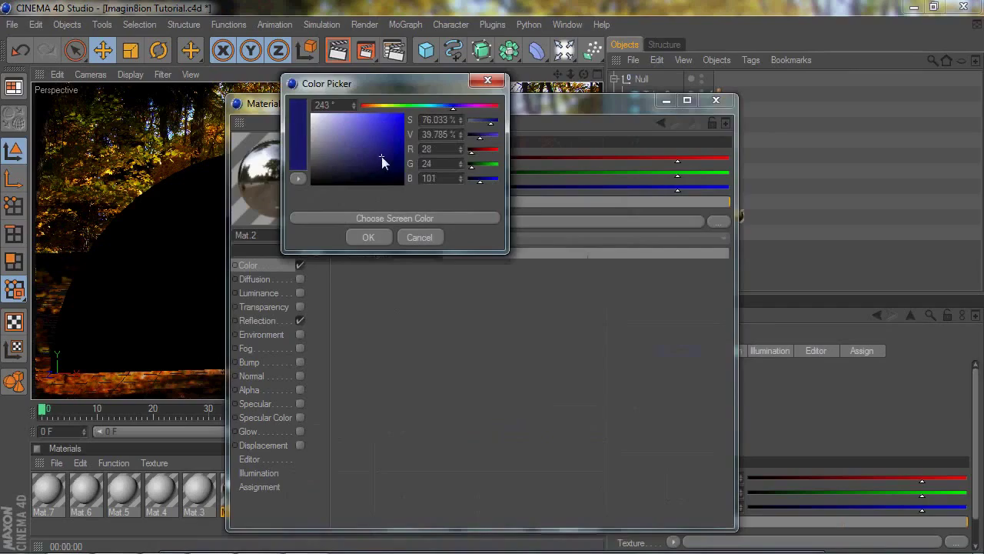
click(371, 237)
click(279, 320)
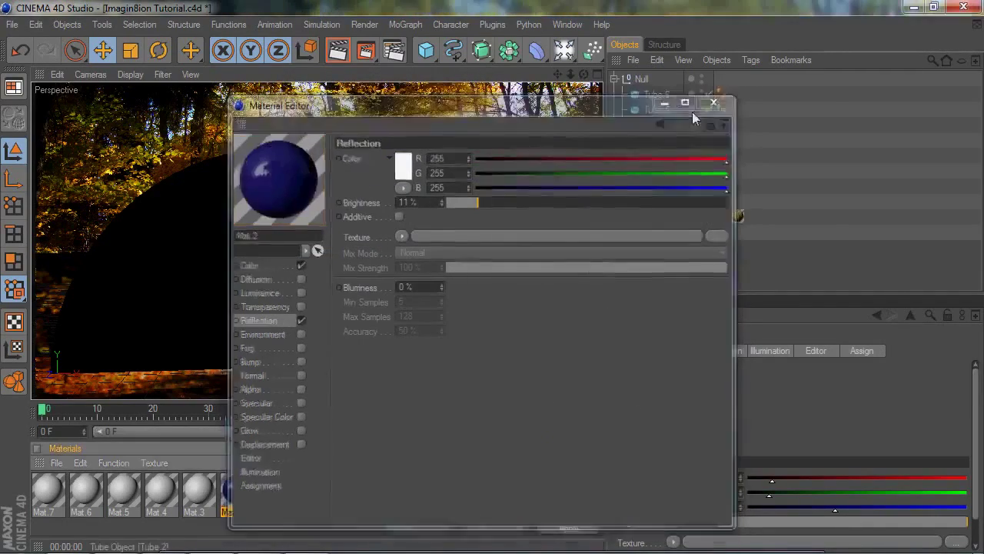
click(716, 100)
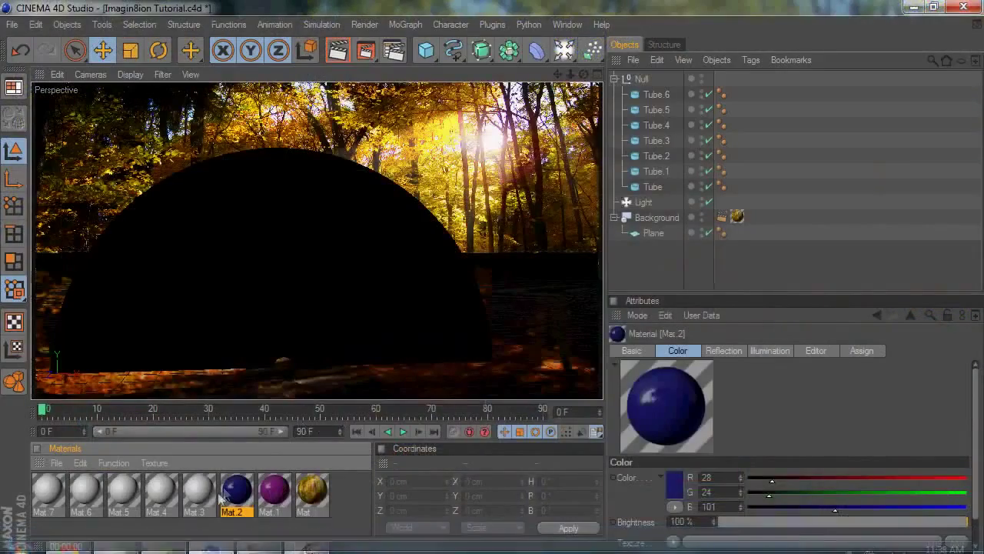
double_click(198, 492)
Step: Make Mat.3 teal with reflection at about 14%
click(300, 320)
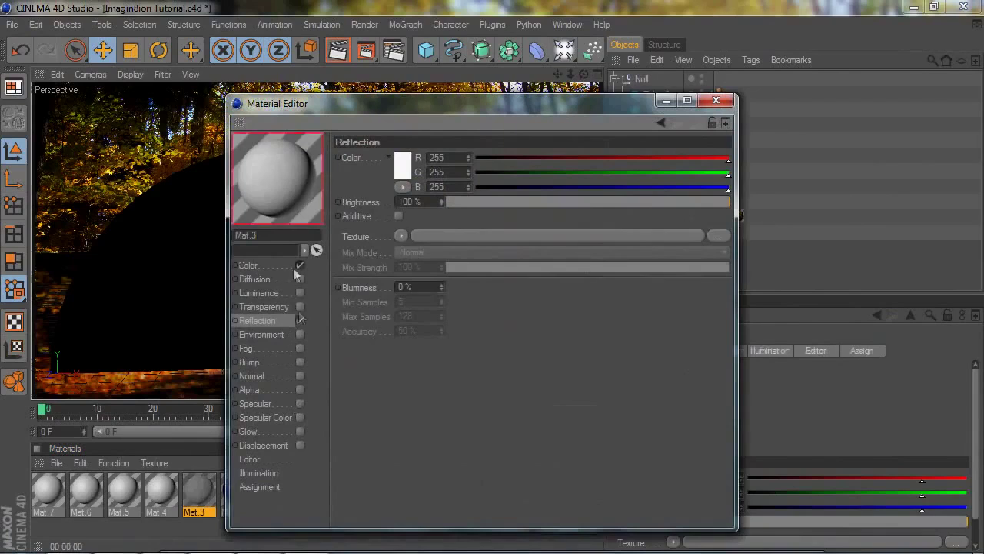
click(247, 264)
click(399, 163)
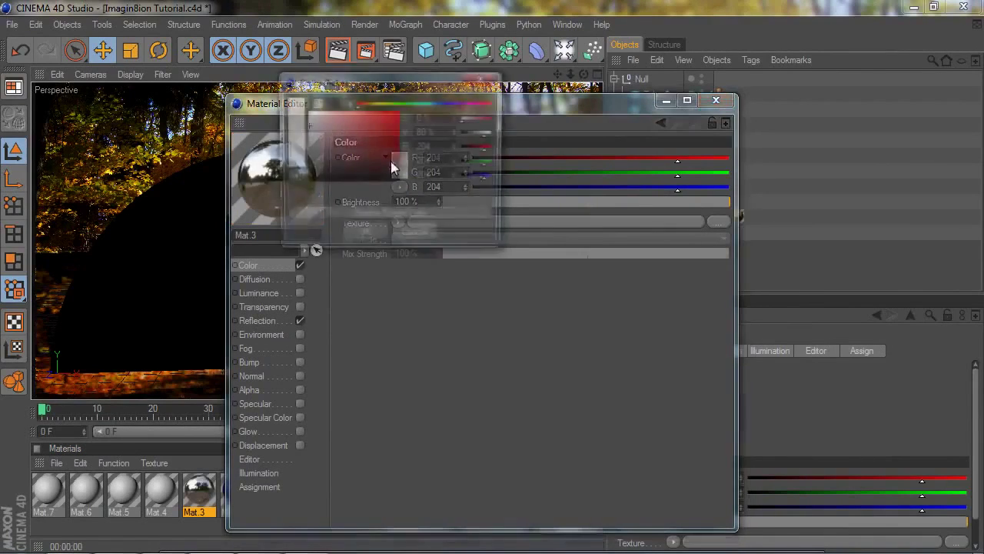
click(396, 122)
mouse_move(407, 103)
mouse_down()
mouse_move(427, 103)
mouse_move(384, 138)
mouse_up()
click(387, 125)
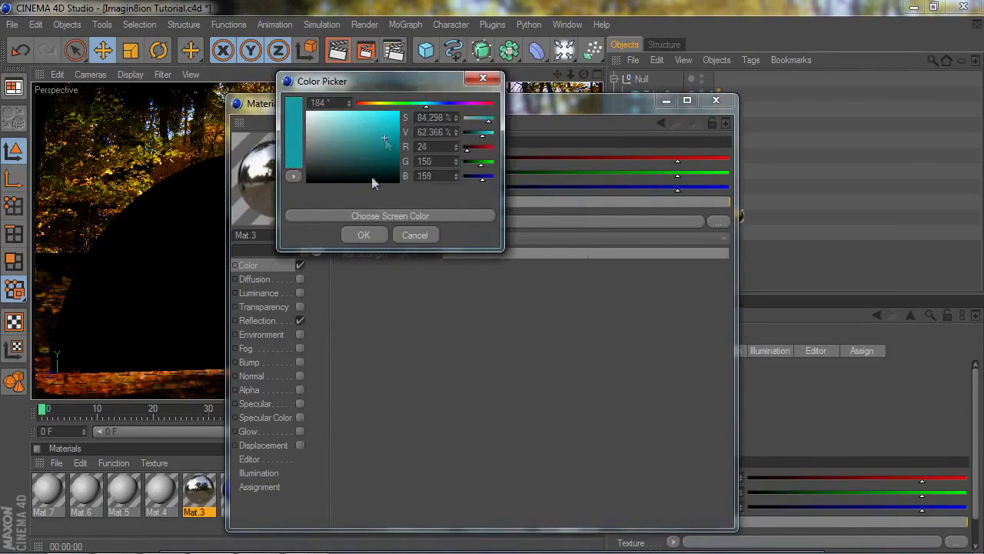
click(363, 236)
click(256, 320)
drag(503, 201, 485, 201)
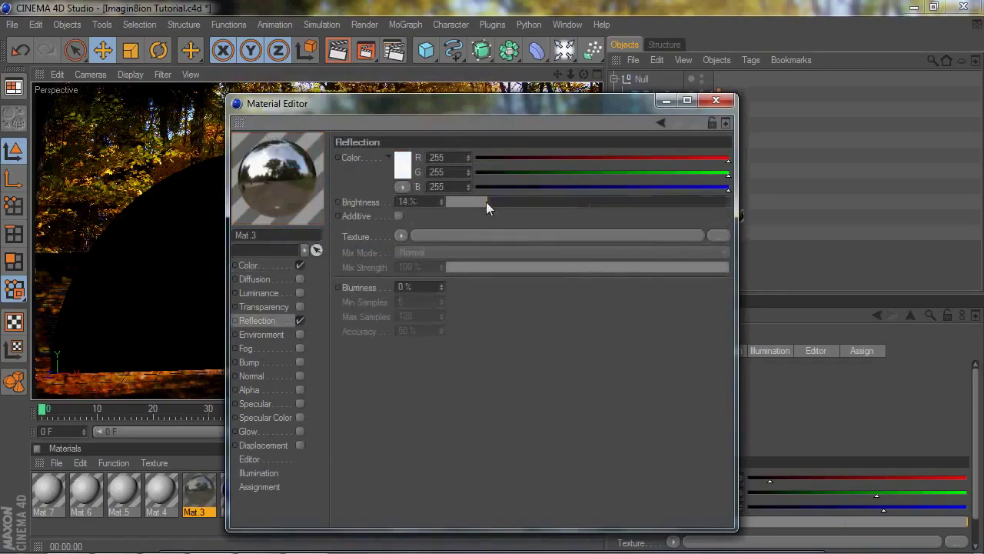
click(716, 100)
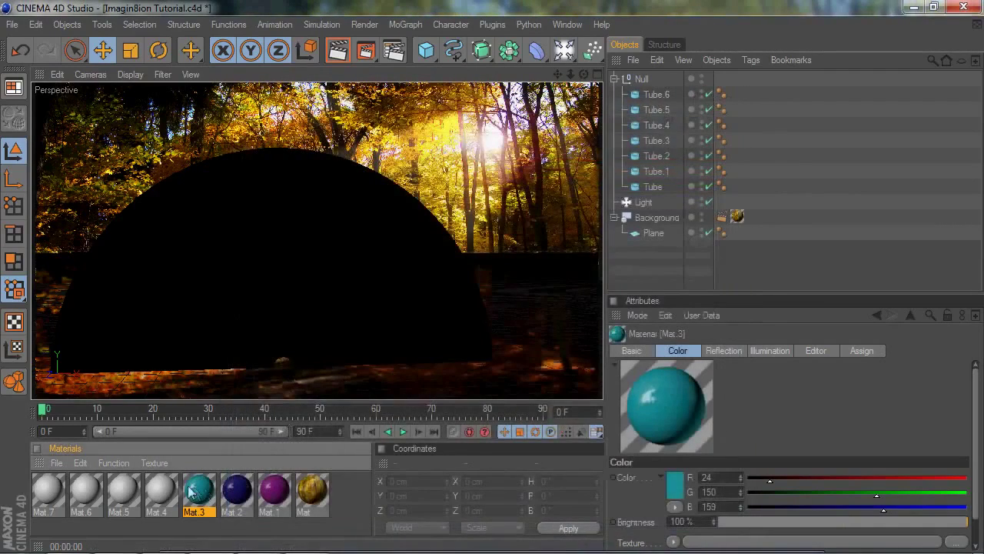
Step: Make Mat.4 green with reflection at about 11%
double_click(162, 490)
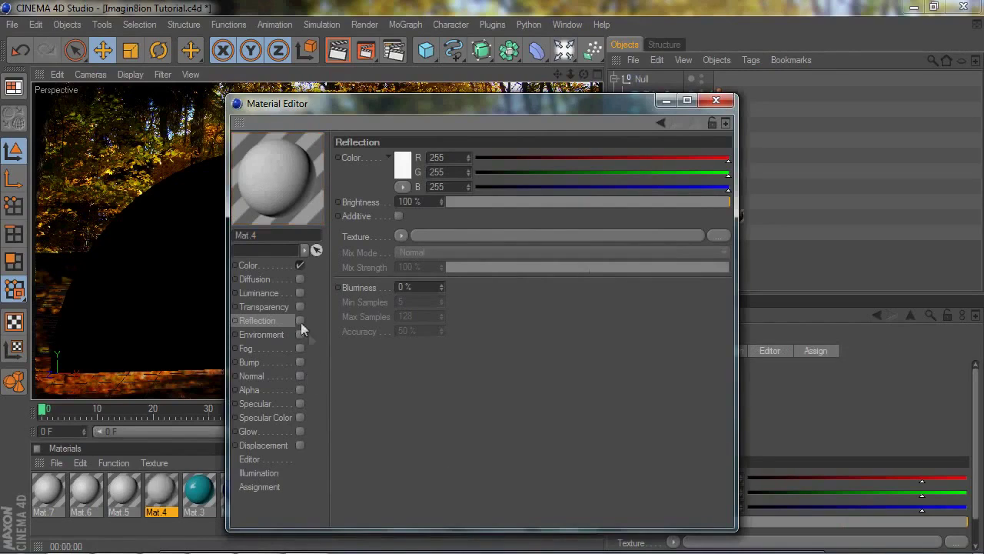
click(301, 320)
click(469, 200)
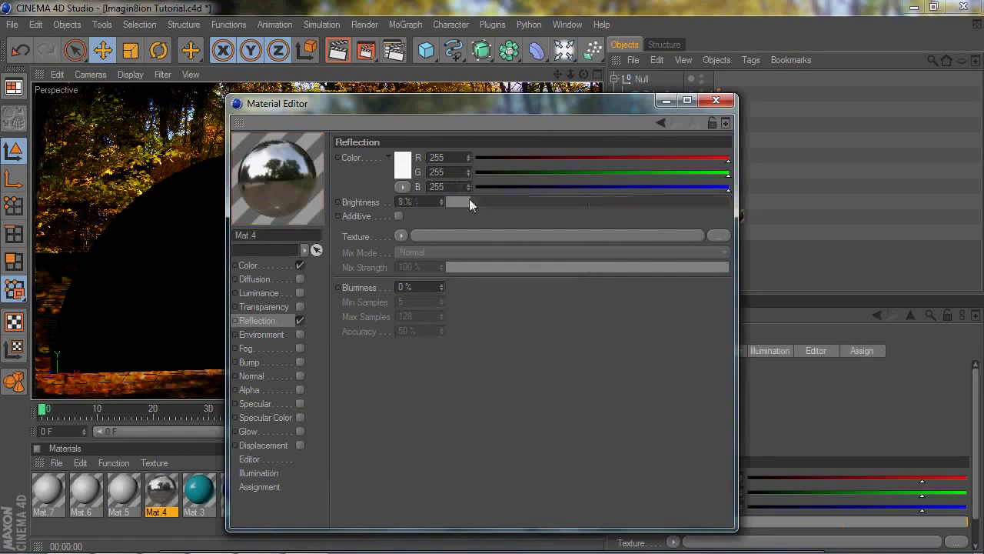
click(262, 265)
click(404, 155)
drag(372, 95, 414, 95)
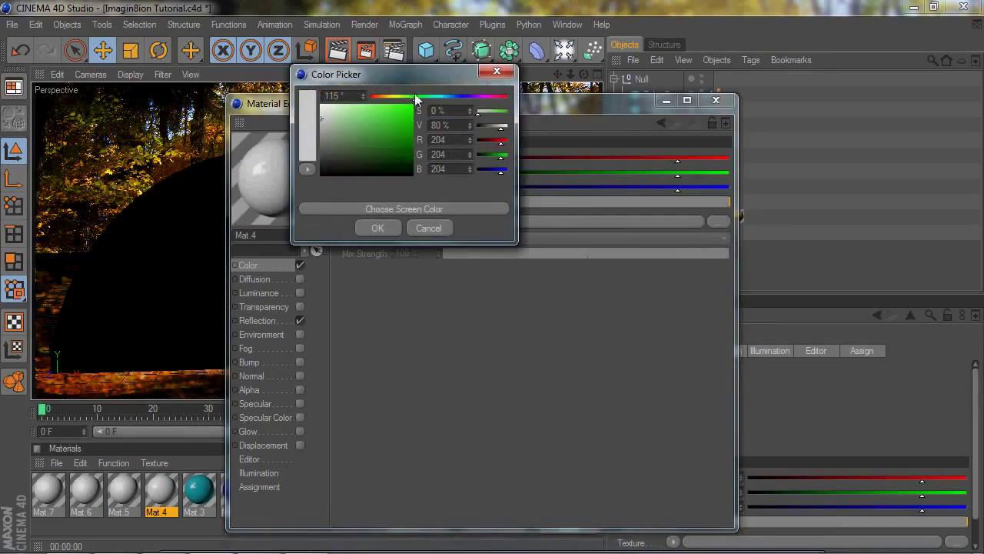
click(395, 136)
click(377, 228)
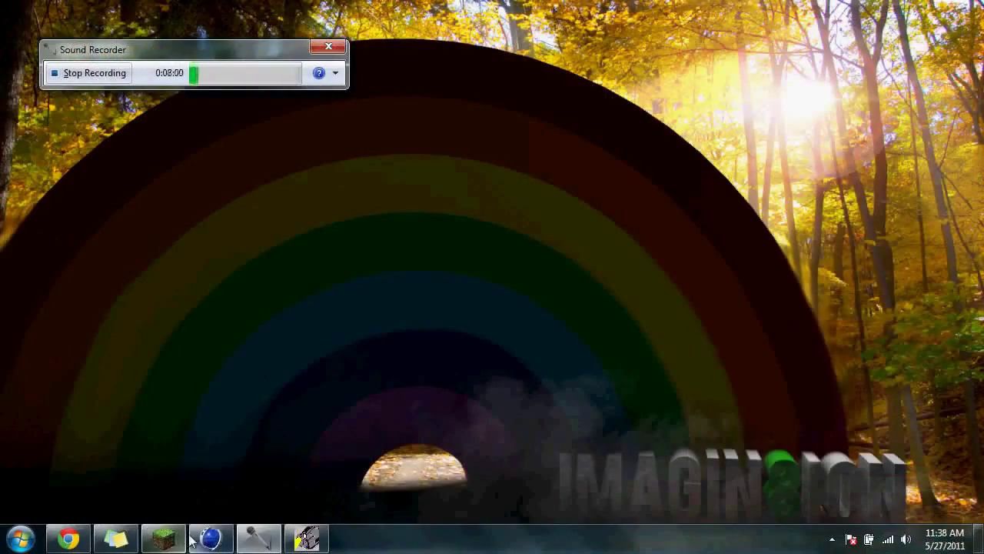
click(202, 538)
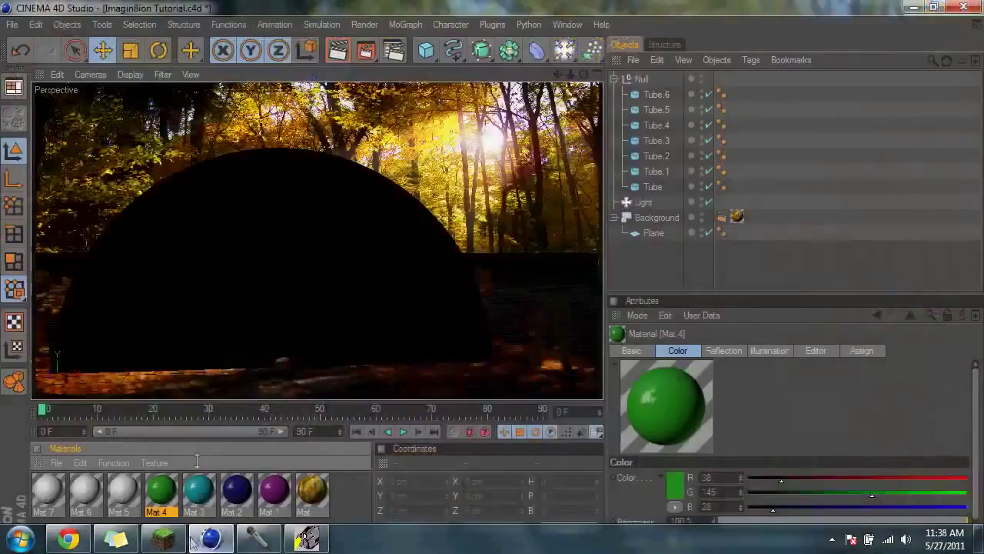
Step: Make Mat.5 bright yellow with reflection at about 10%
double_click(119, 492)
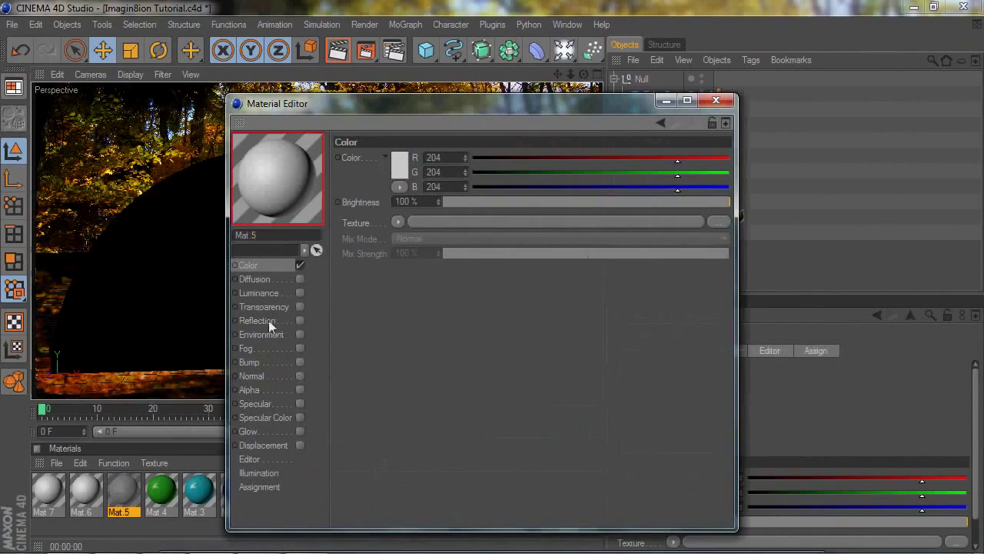
click(268, 320)
click(300, 319)
click(270, 264)
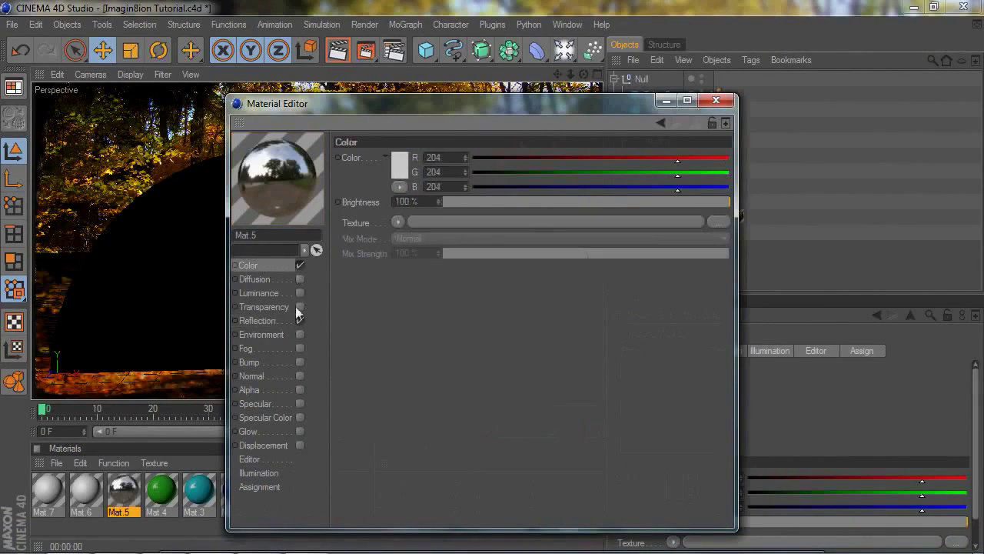
click(403, 161)
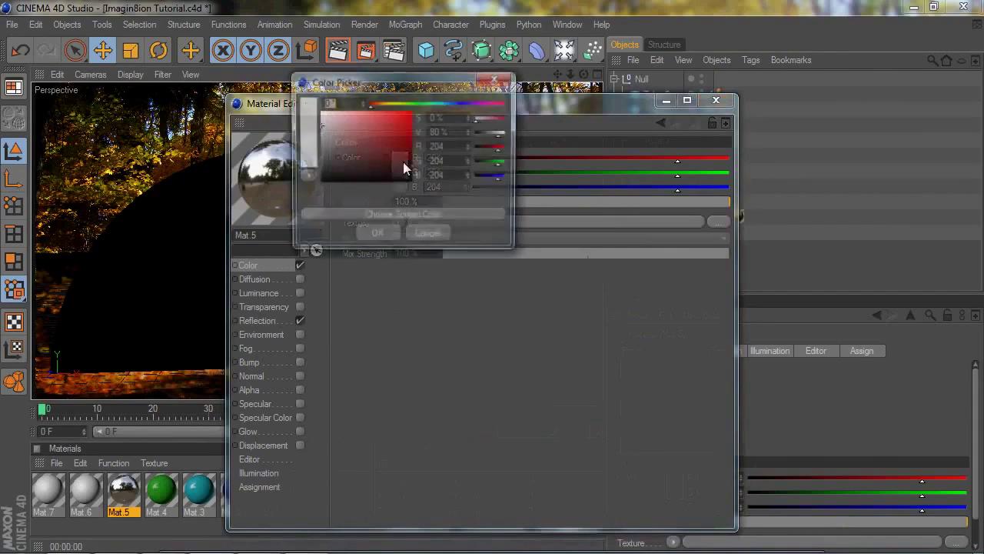
drag(372, 103, 415, 115)
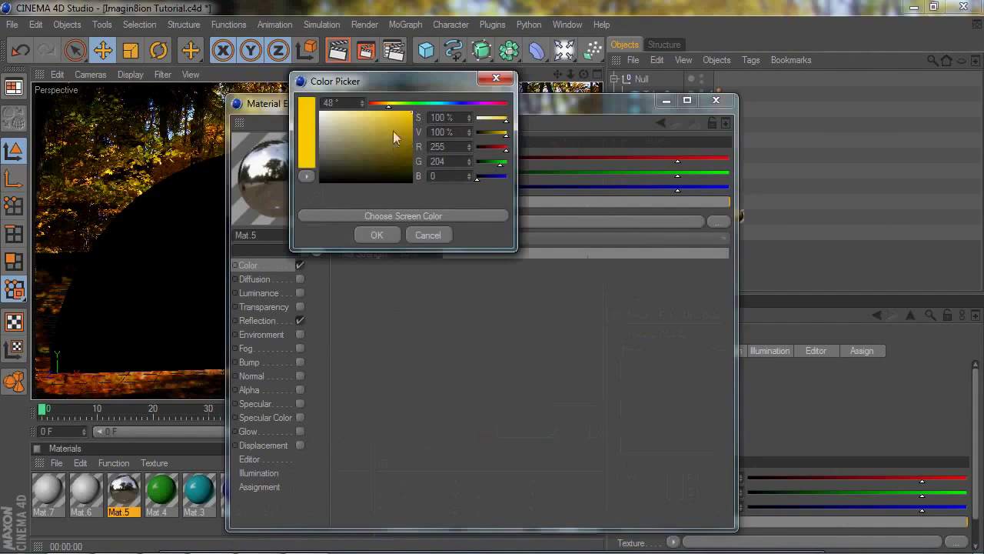
click(377, 235)
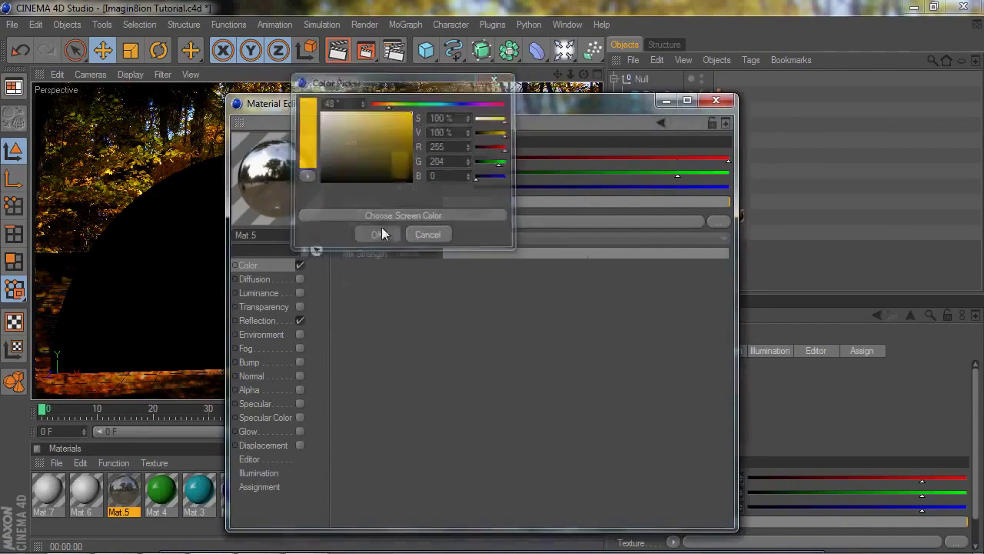
click(268, 320)
drag(500, 200, 463, 201)
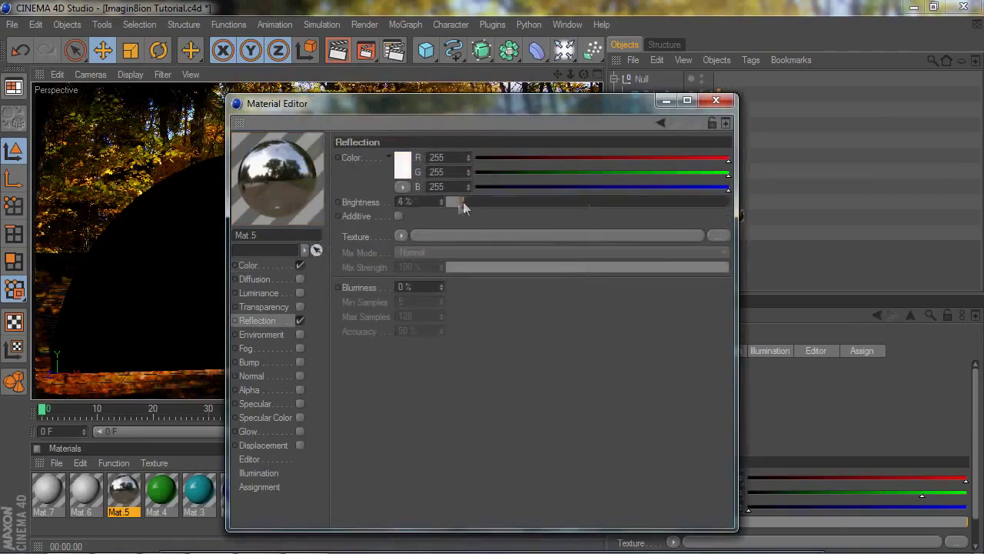
click(715, 101)
click(913, 7)
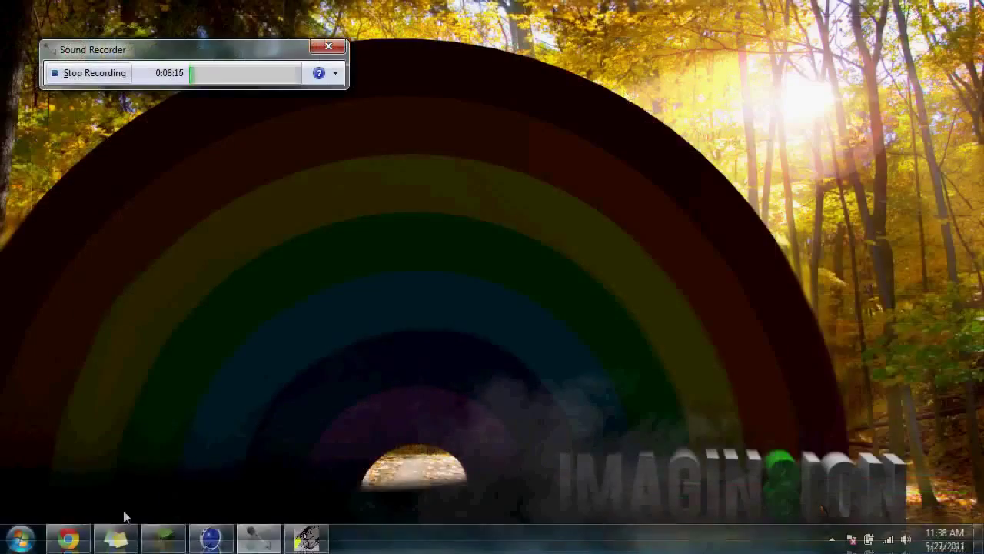
click(164, 541)
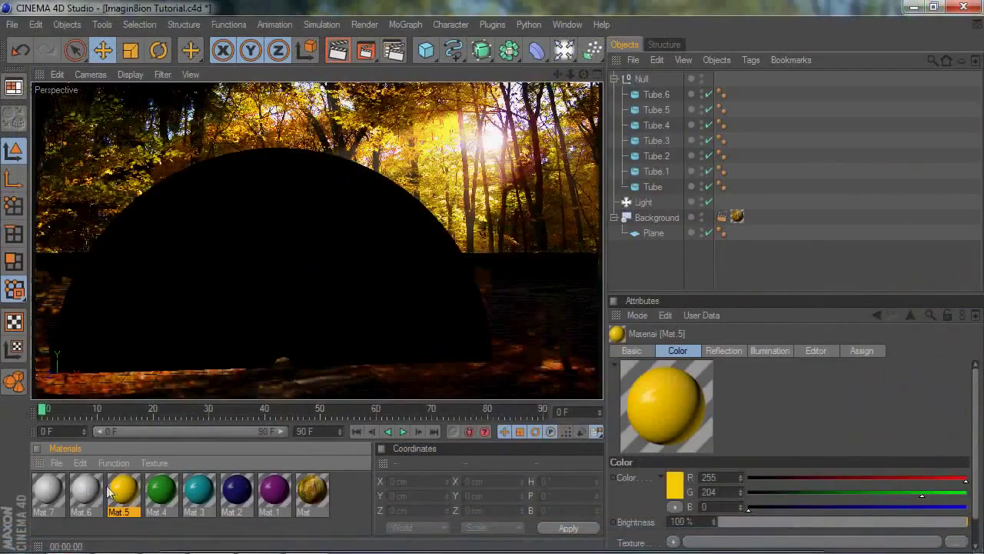
Step: Make Mat.6 orange with reflection on at lowered brightness
double_click(84, 491)
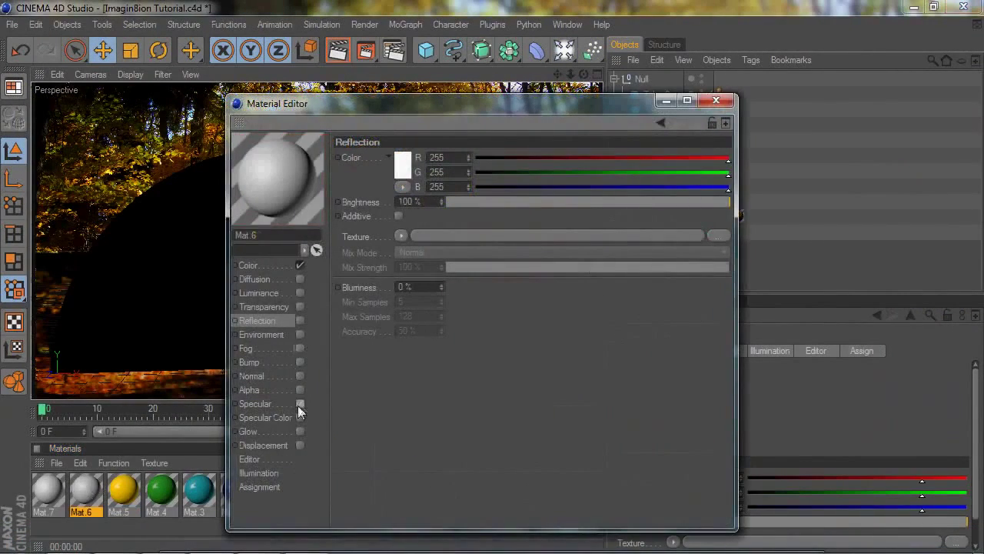
click(299, 320)
click(277, 265)
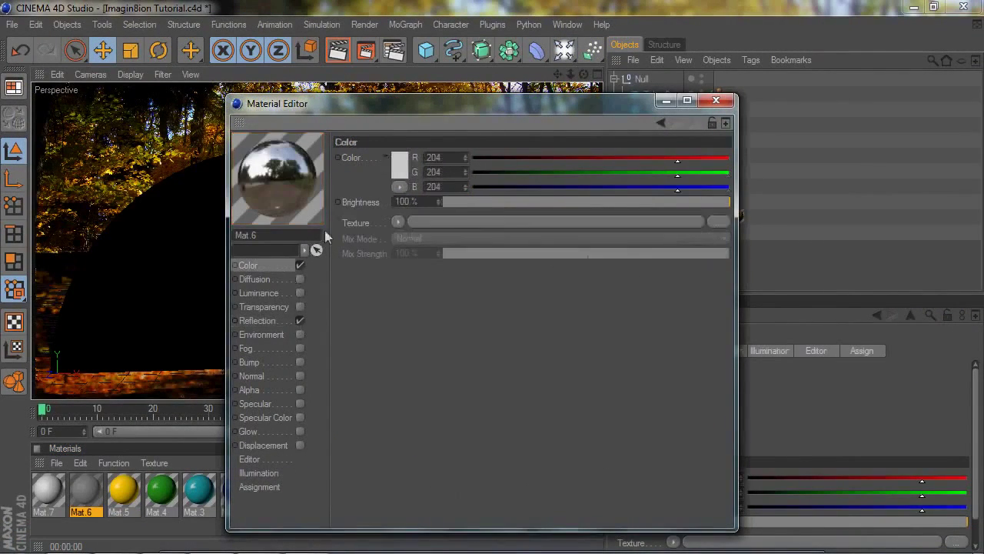
click(401, 163)
drag(367, 99, 402, 114)
key(Return)
click(284, 319)
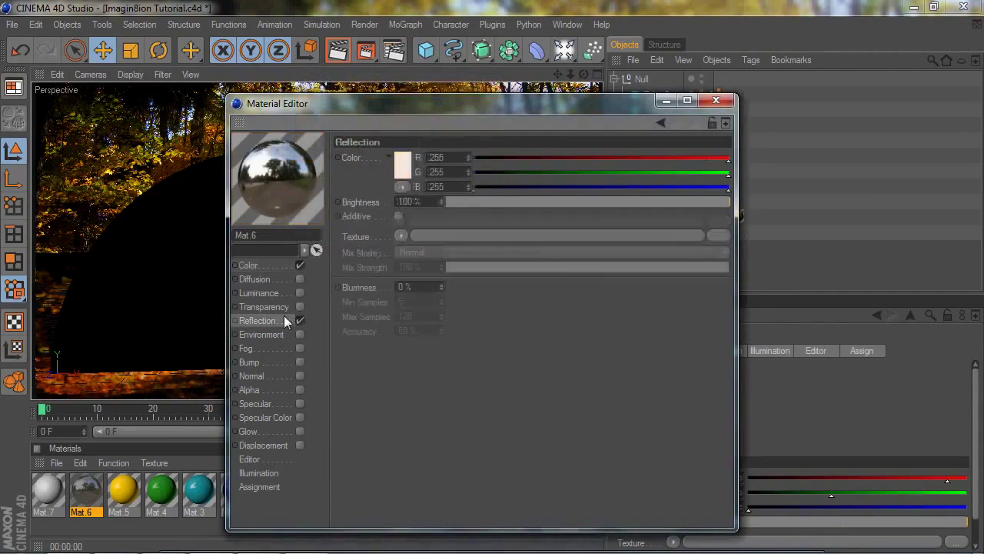
drag(499, 204, 488, 202)
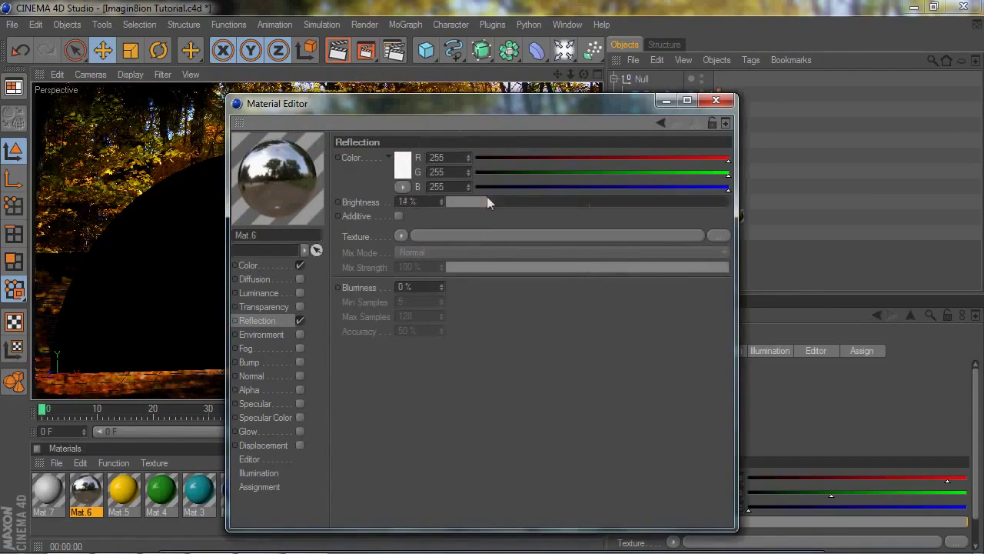
click(716, 100)
Step: Make Mat.7 deep red (164, 24, 24) with reflection enabled
double_click(44, 492)
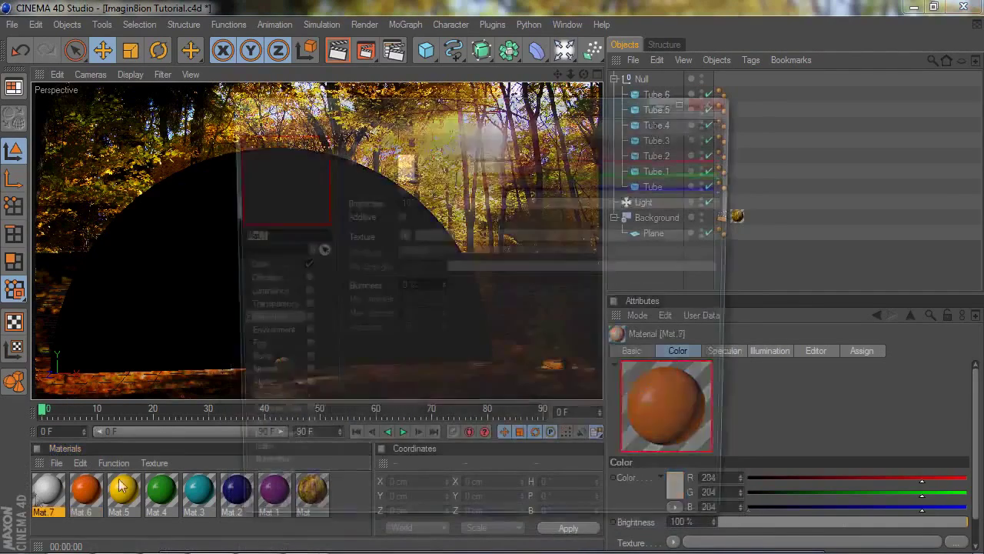
click(300, 320)
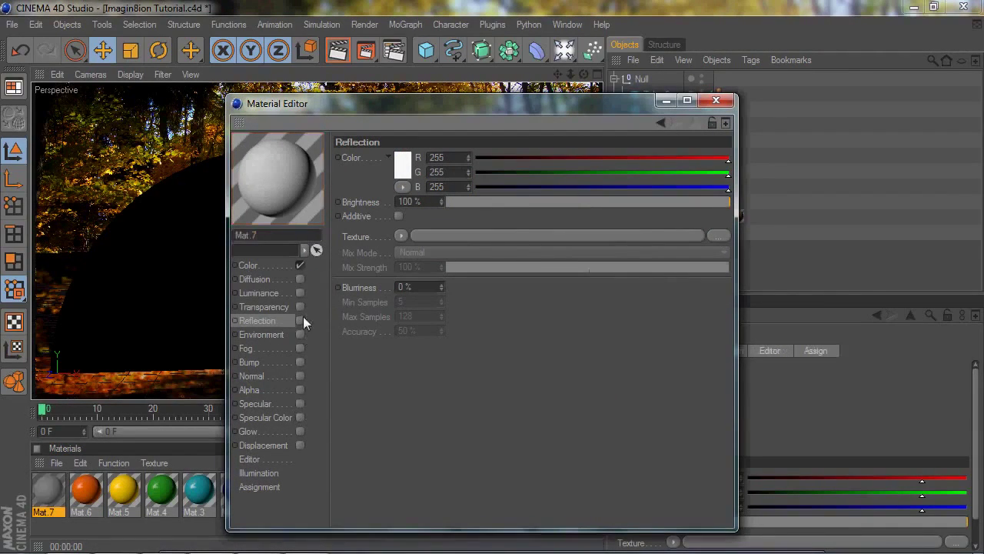
click(495, 201)
click(248, 264)
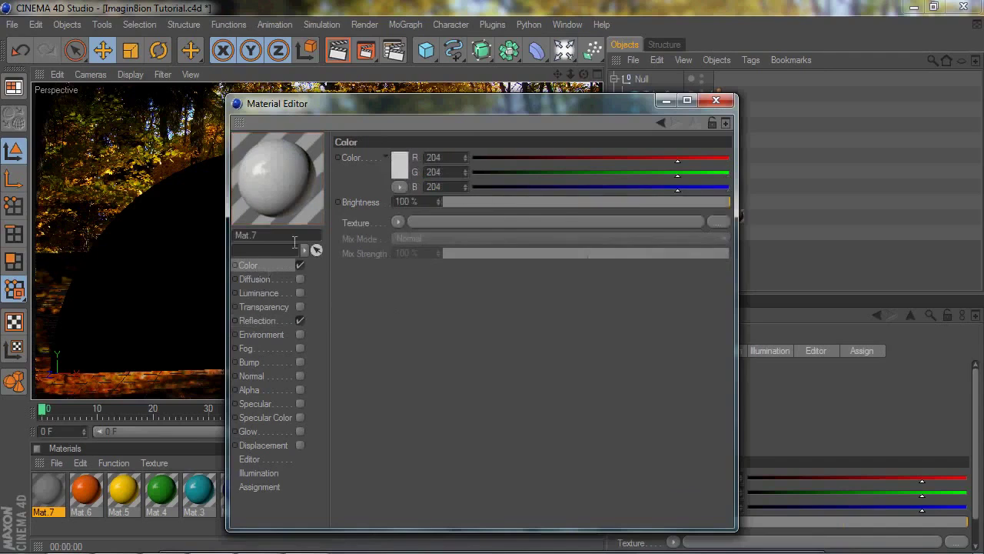
click(394, 160)
click(399, 121)
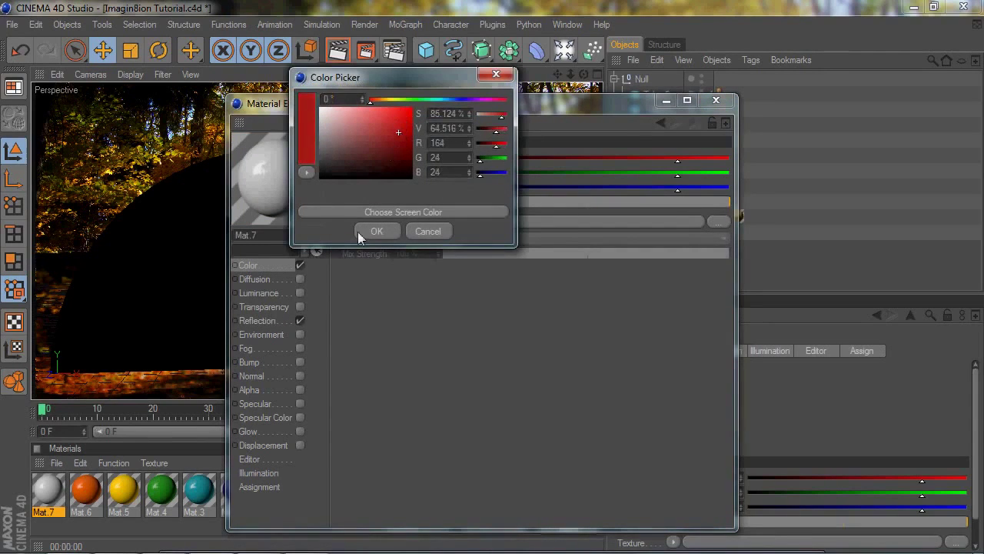
click(377, 228)
click(716, 102)
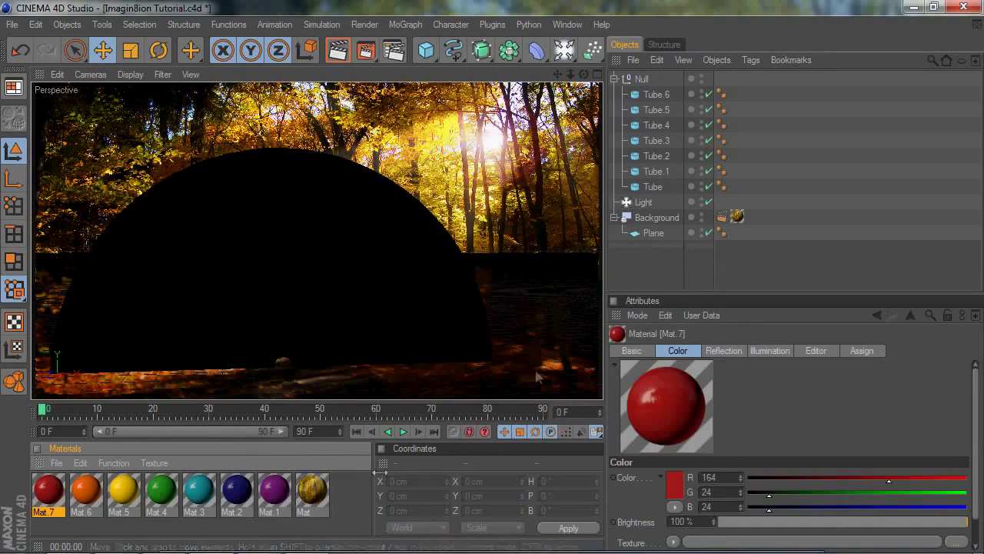
Step: Drag the rainbow materials onto the tubes, Mat.1 on Tube through Mat.7 on Tube.6
drag(660, 191, 684, 171)
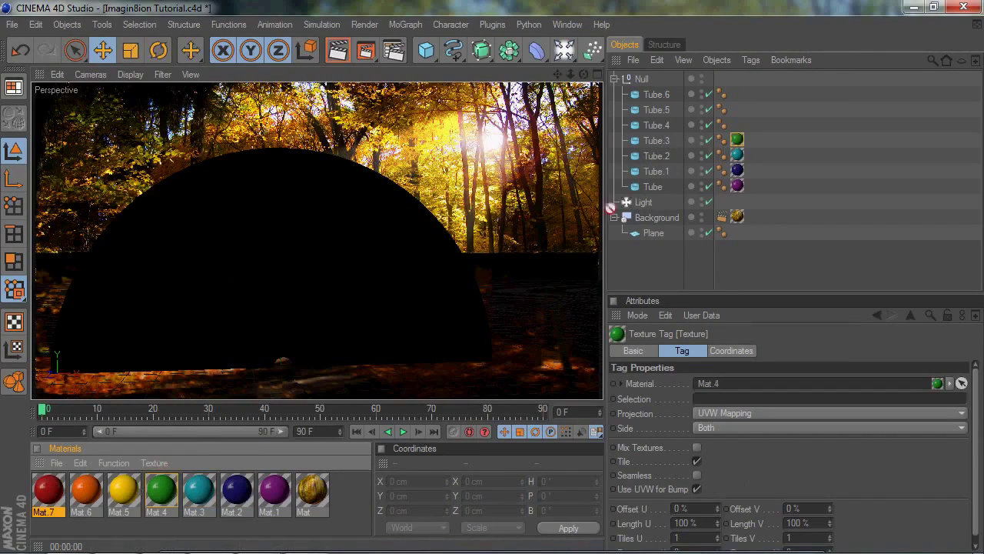
mouse_move(609, 208)
mouse_down()
mouse_move(681, 127)
mouse_move(649, 109)
mouse_up()
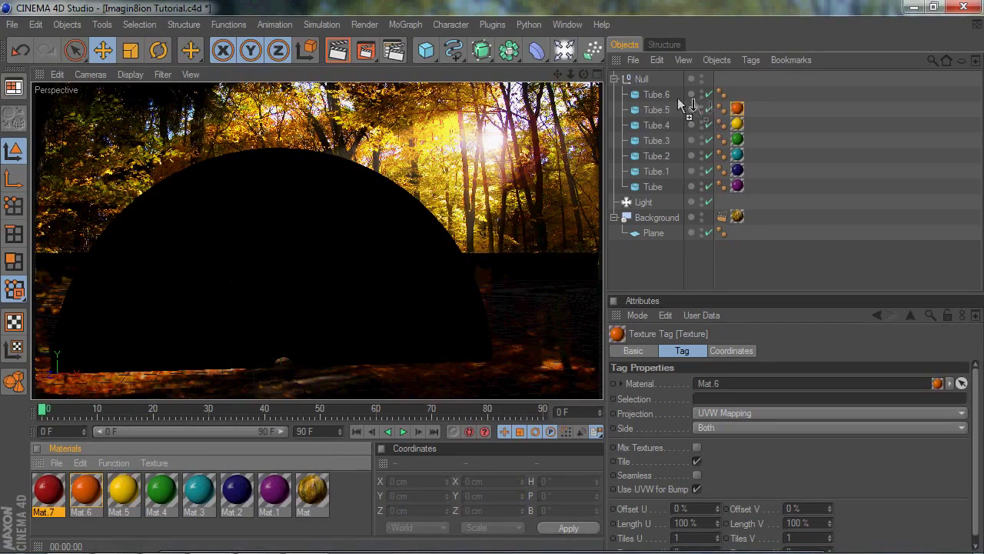
drag(667, 94, 669, 93)
click(338, 50)
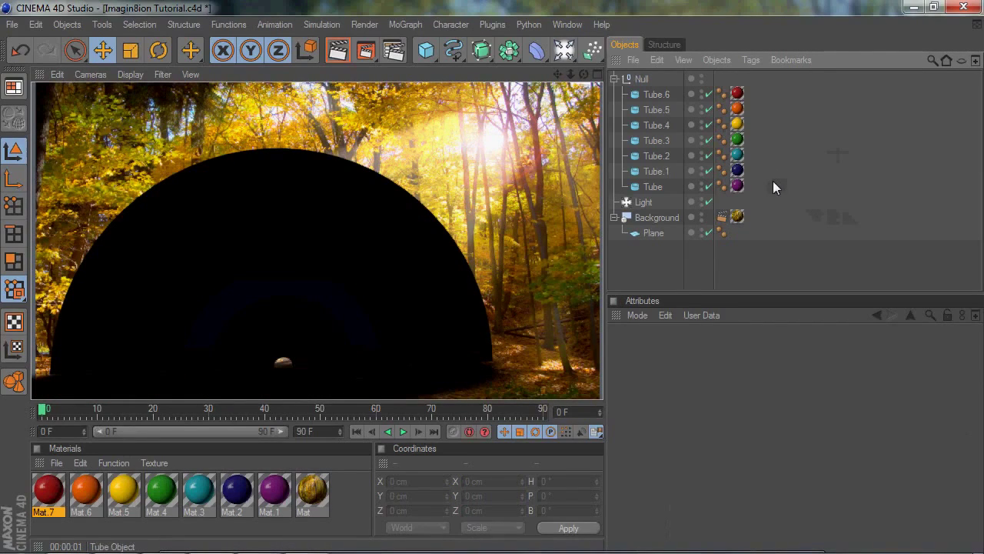
click(563, 50)
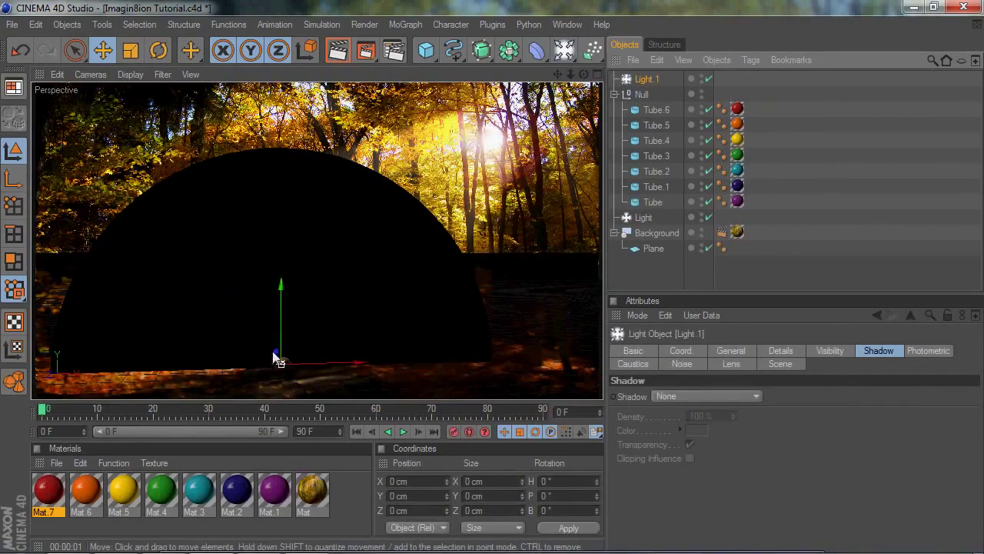
Step: Move Light.1 forward and above the tubes, save, and reopen Imagin8ion Tutorial.c4d
mouse_move(279, 359)
mouse_down()
mouse_move(292, 390)
mouse_move(279, 359)
mouse_up()
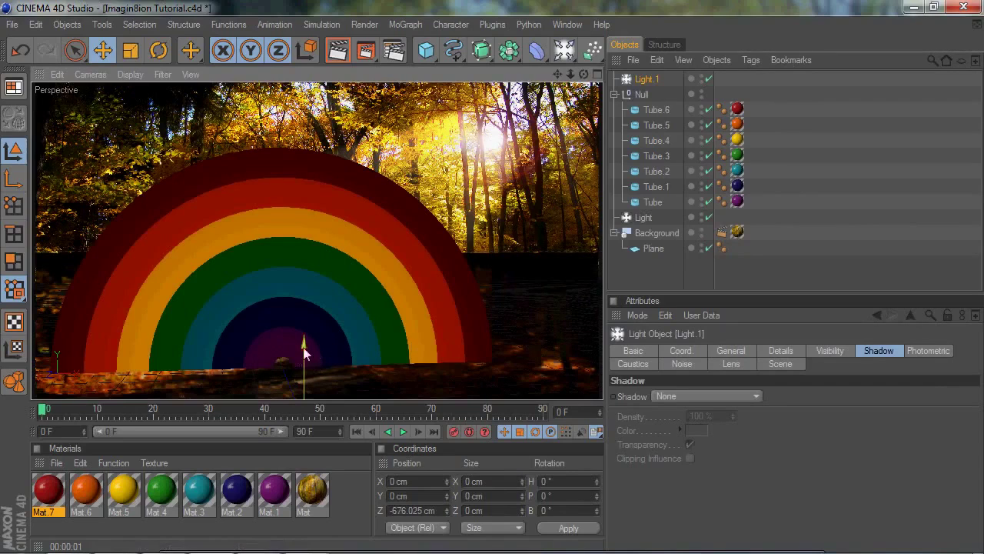
drag(302, 347, 305, 335)
click(13, 24)
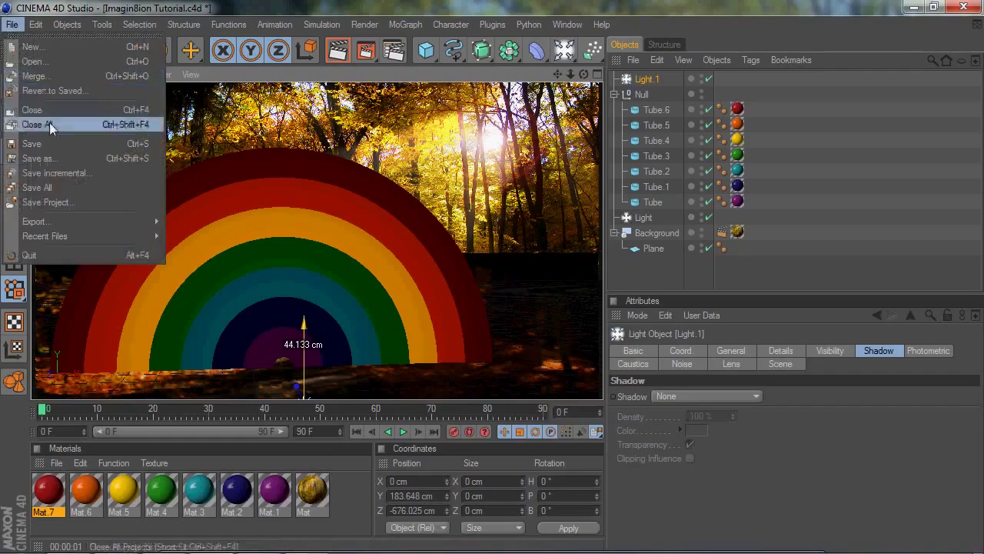
click(48, 140)
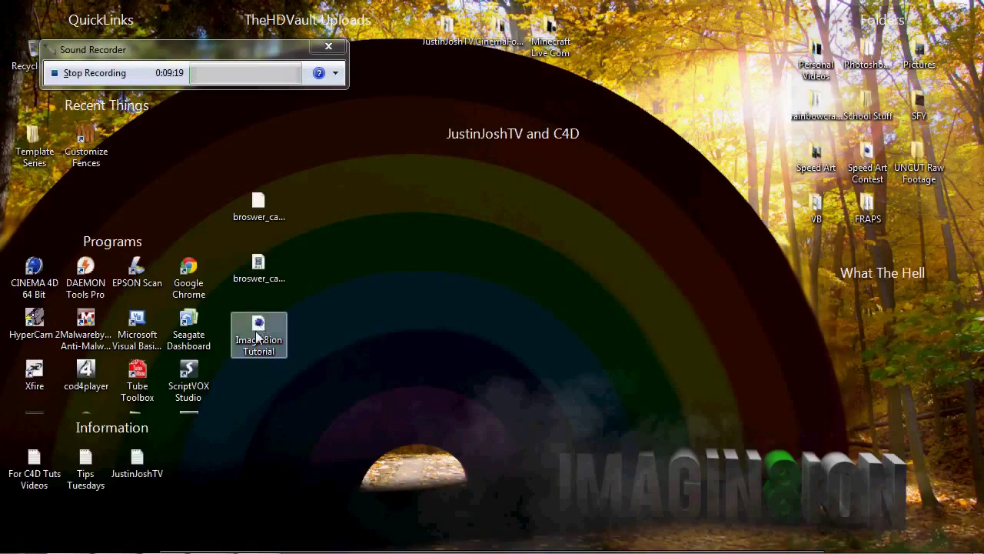
click(265, 332)
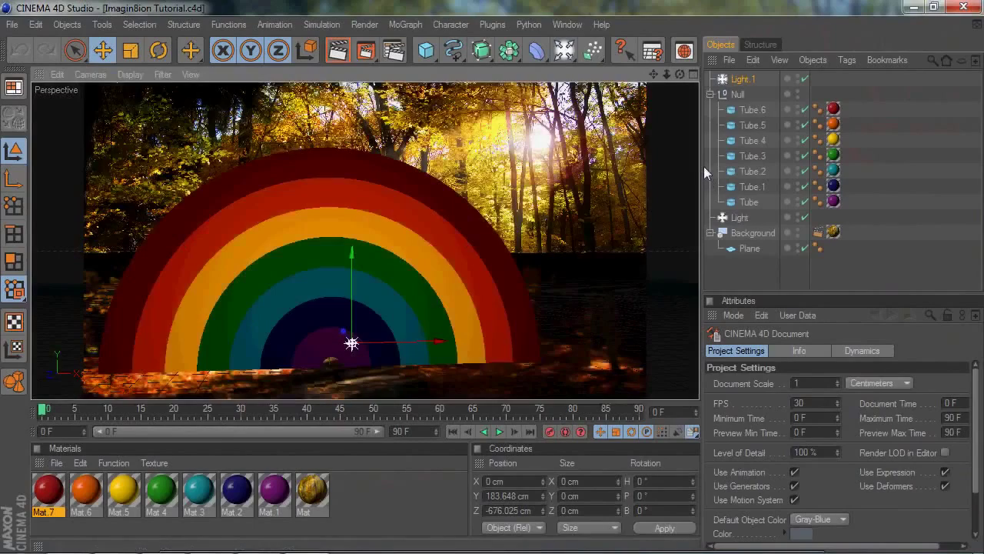
Step: Widen the Objects/Attributes panels and preview a viewport render of the bright rainbow tubes
drag(703, 163, 633, 161)
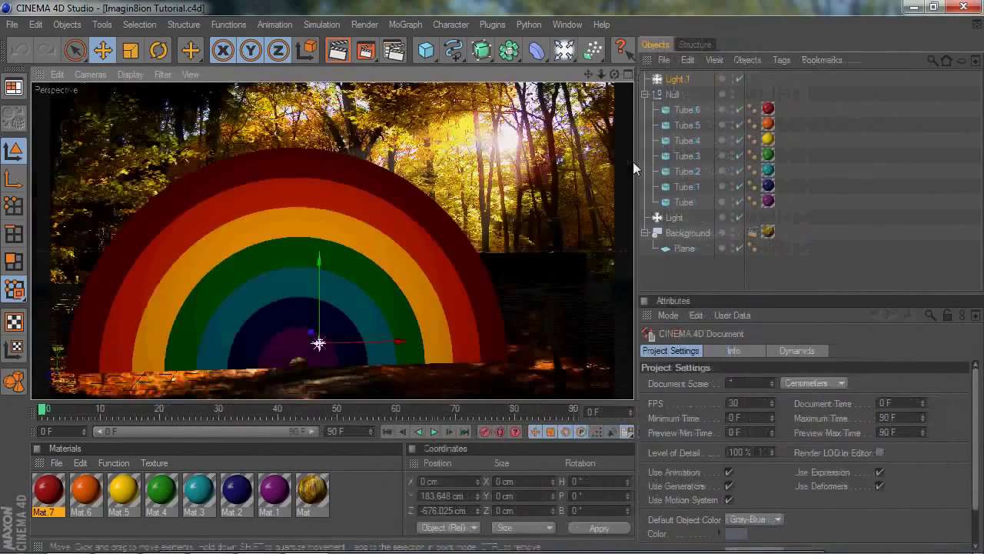
drag(637, 161, 596, 159)
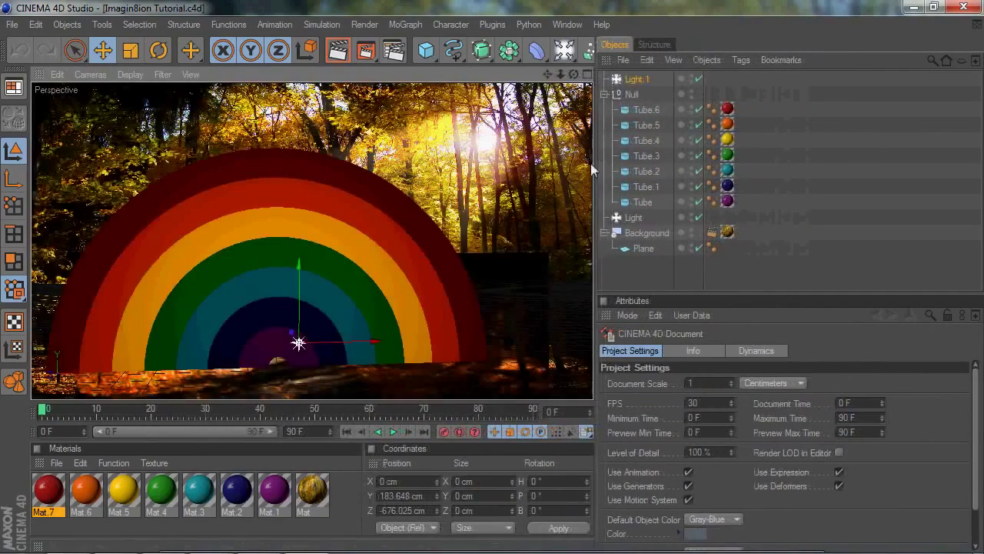
click(336, 50)
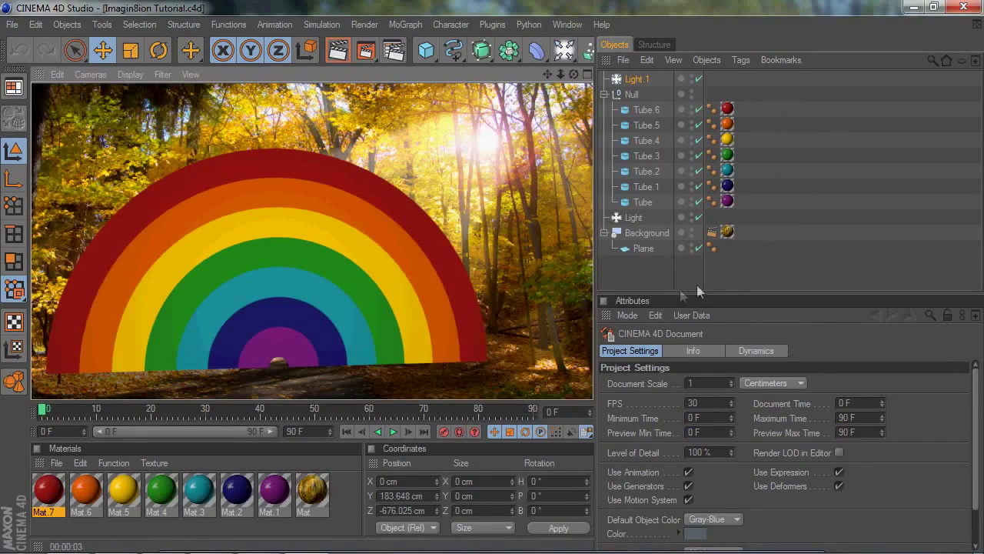
click(749, 260)
Step: Collapse the tube Null, select Light.1 and drag its General Intensity down to about 45%
click(604, 94)
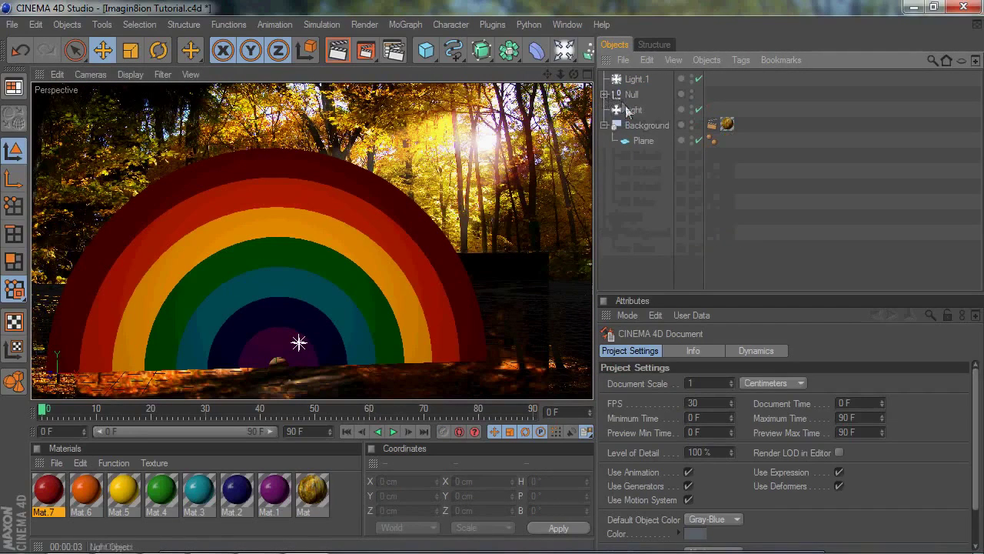
click(629, 111)
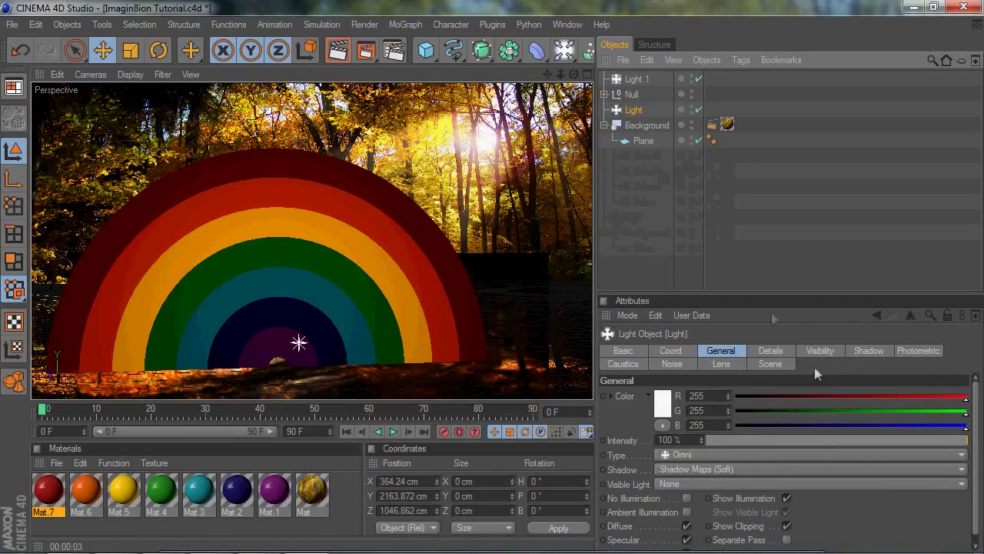
click(869, 350)
click(636, 78)
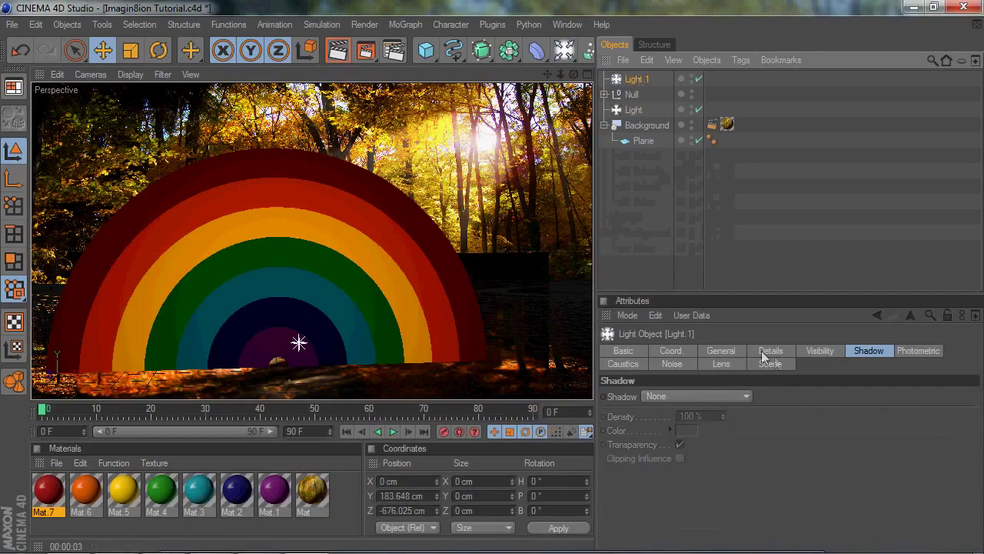
click(671, 351)
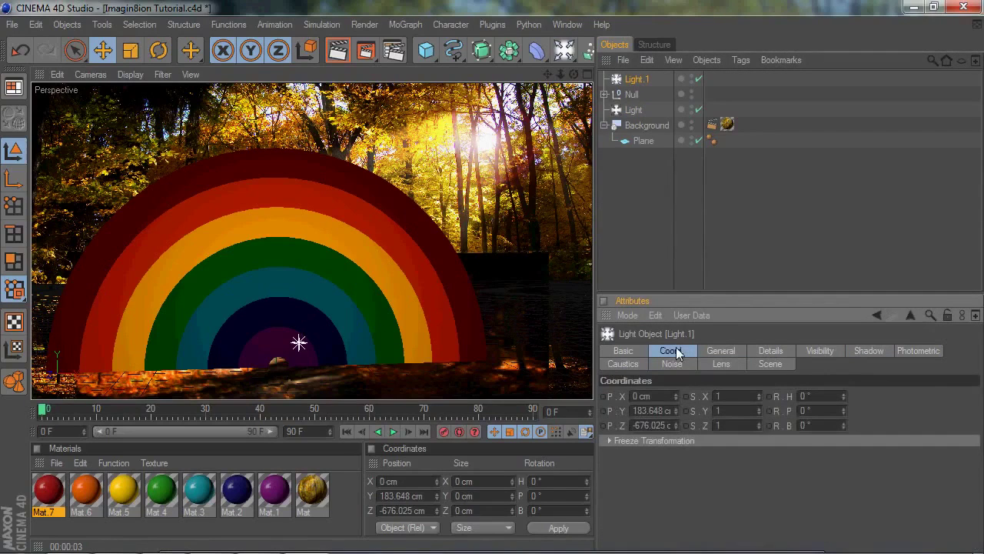
click(624, 351)
click(722, 352)
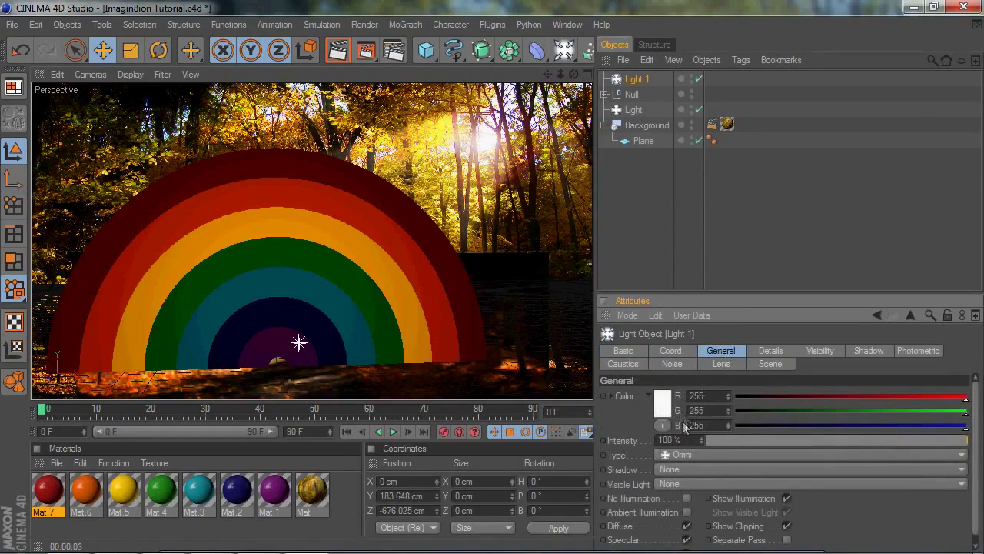
drag(748, 440, 808, 447)
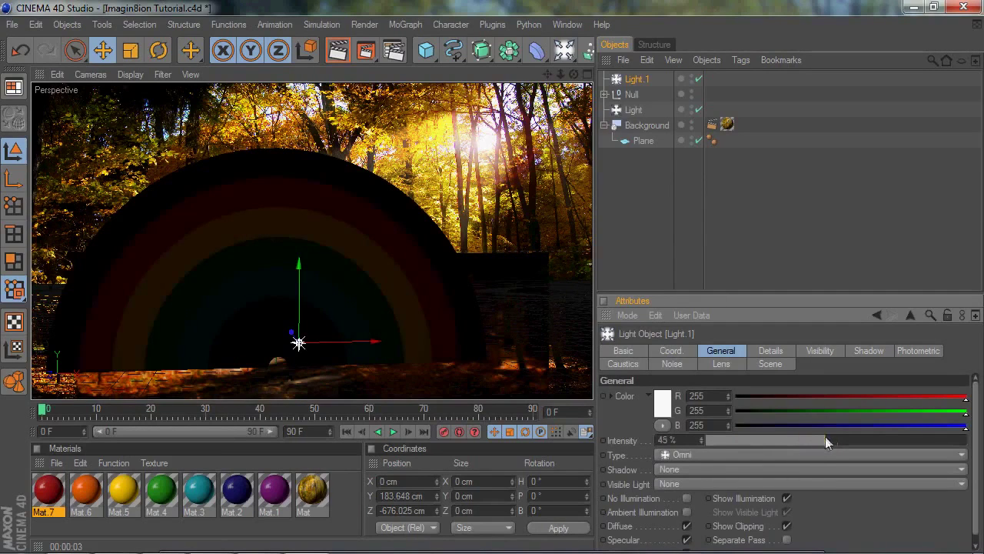
click(654, 238)
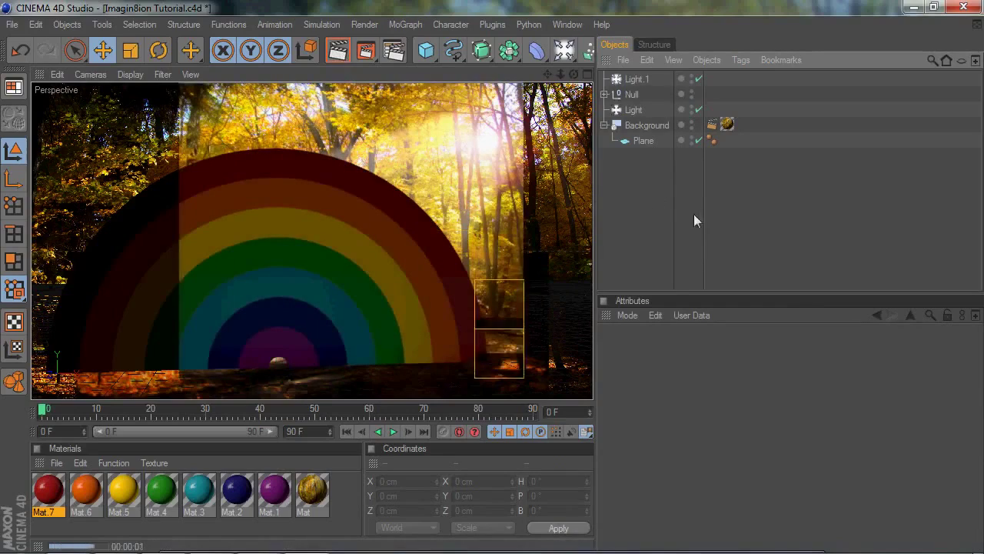
Step: Select the main Light and move it lower and further to the right
click(299, 342)
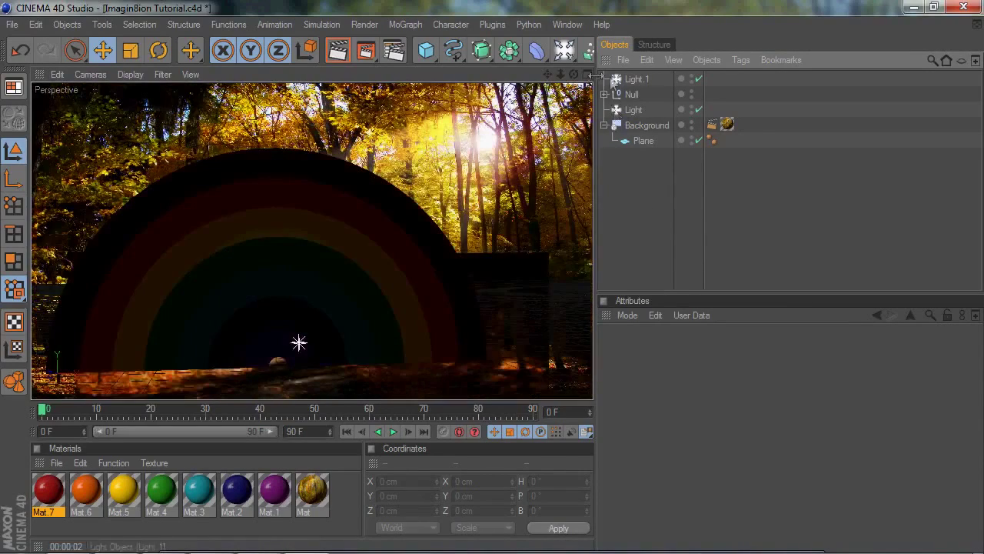
click(634, 110)
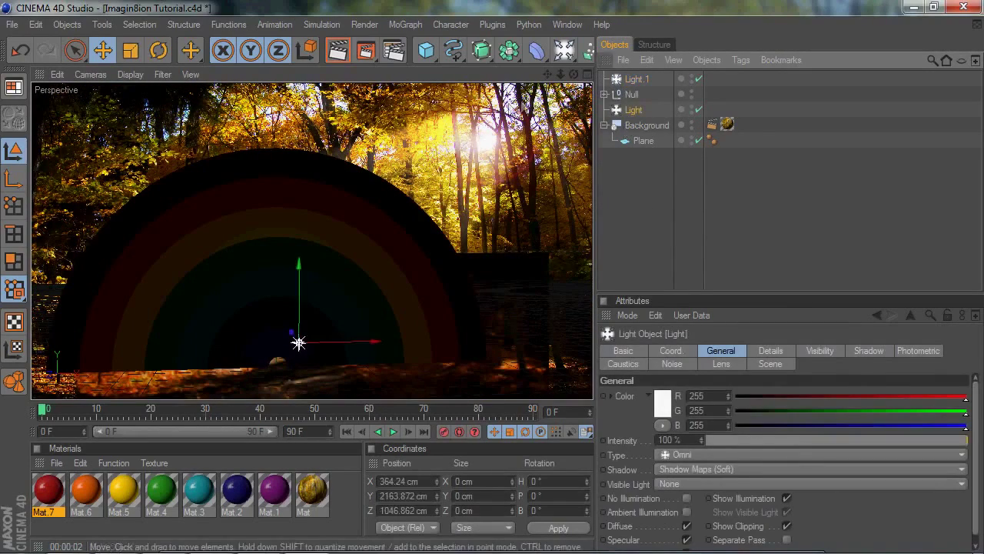
key(ctrl+r)
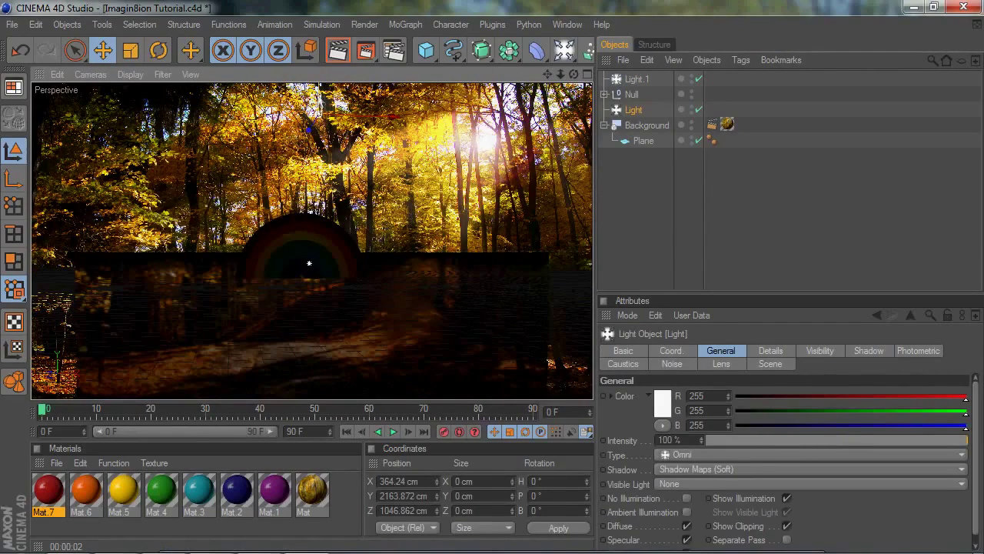
mouse_move(321, 103)
mouse_down()
mouse_move(318, 143)
mouse_move(342, 146)
mouse_up()
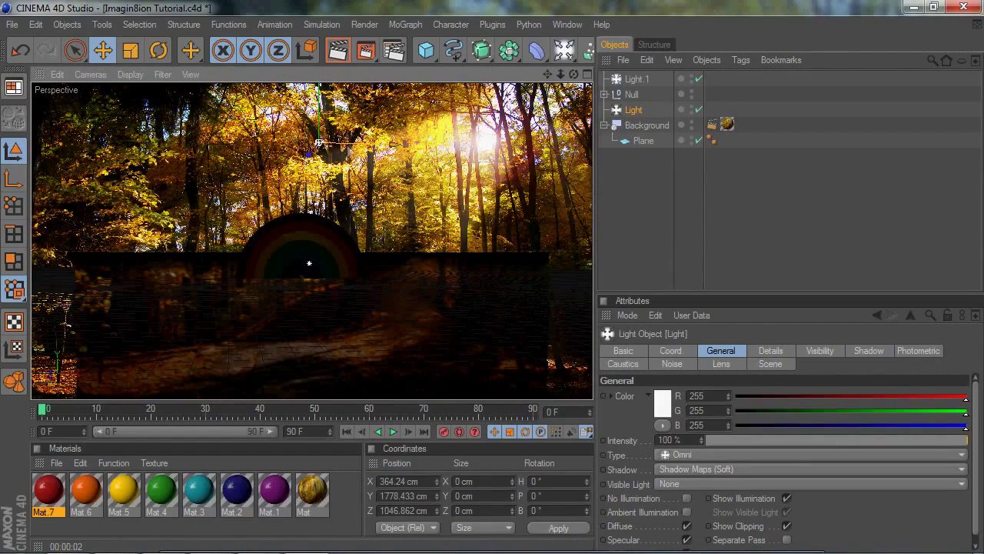
drag(336, 149, 357, 138)
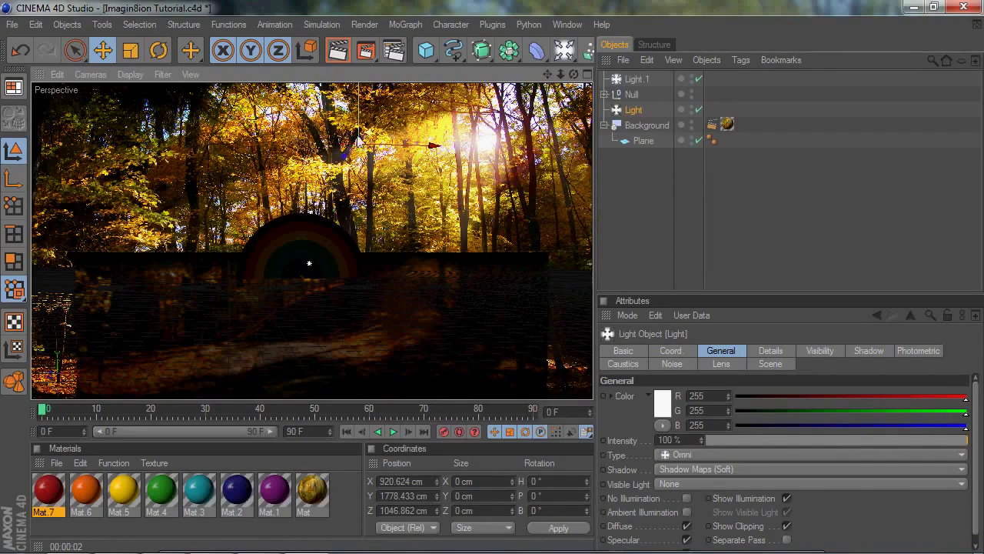
drag(357, 101, 357, 110)
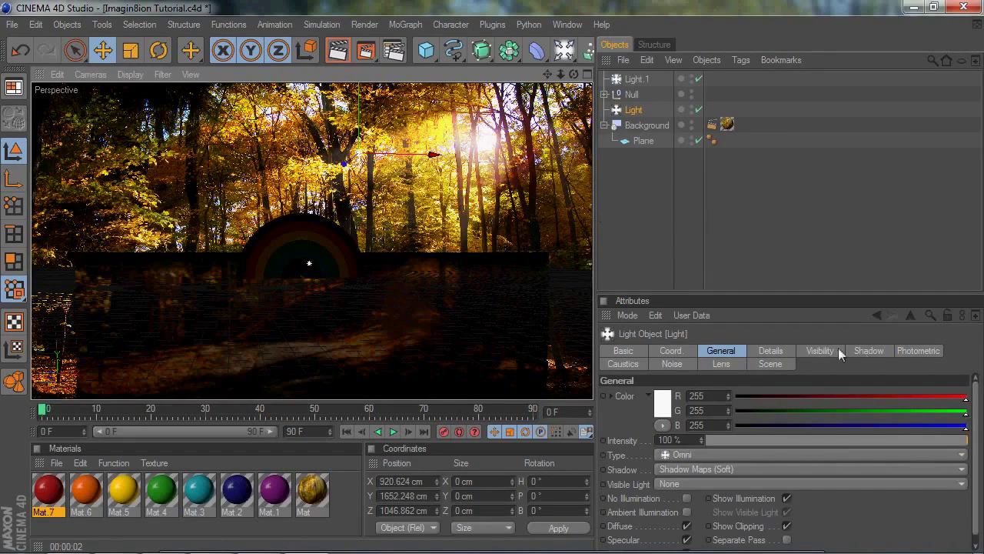
Step: Render a quick preview of the relit rainbow arch over the forest
click(867, 351)
click(747, 200)
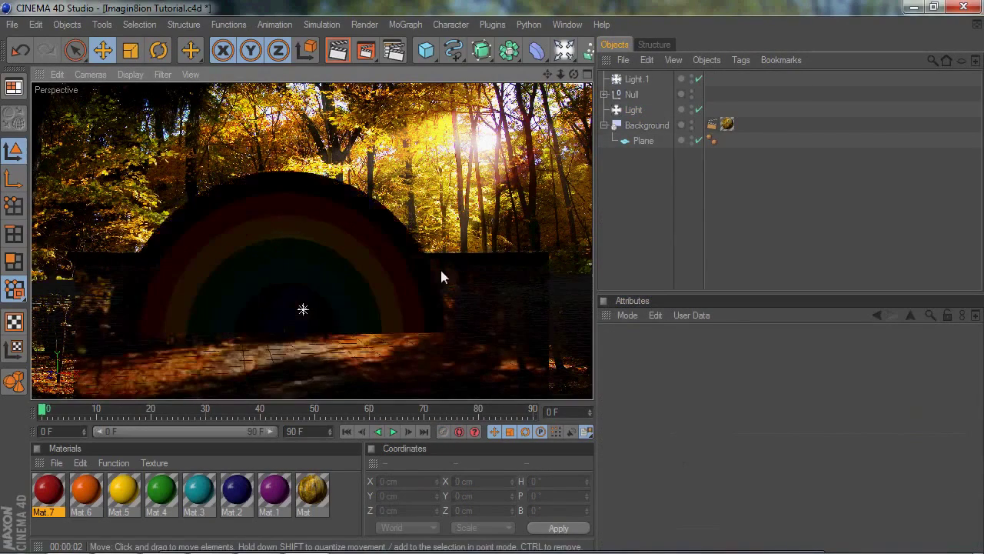
scroll(442, 277, up, 1)
scroll(461, 269, up, 1)
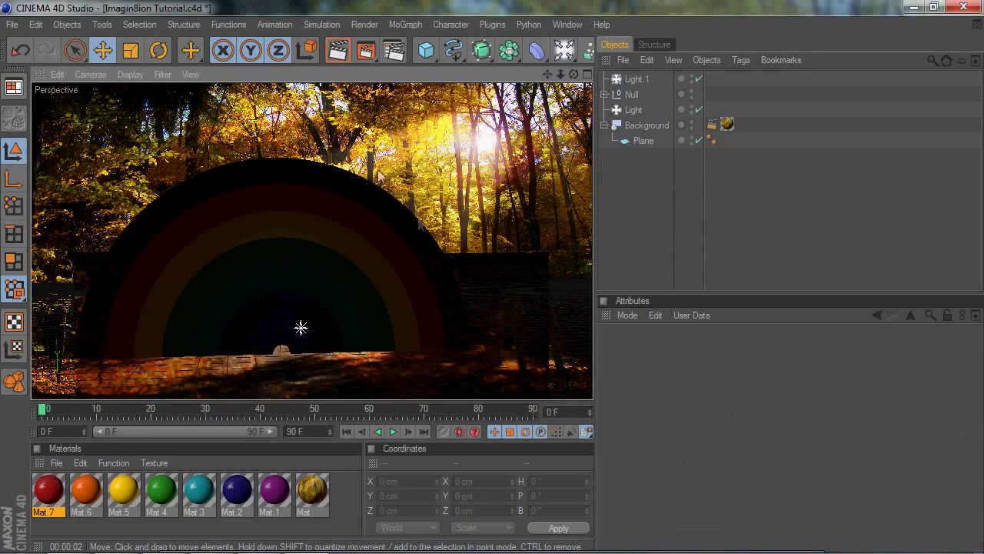
click(339, 51)
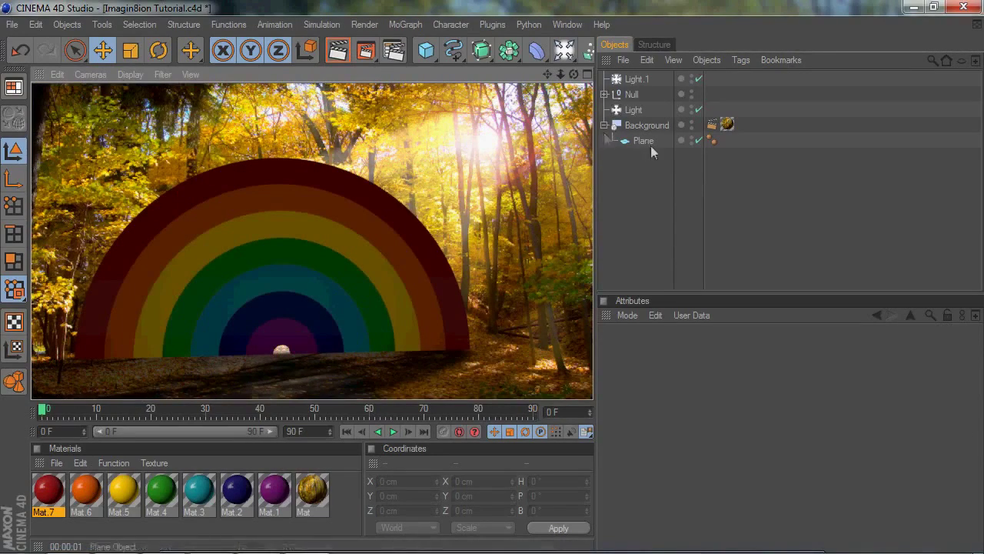
click(712, 184)
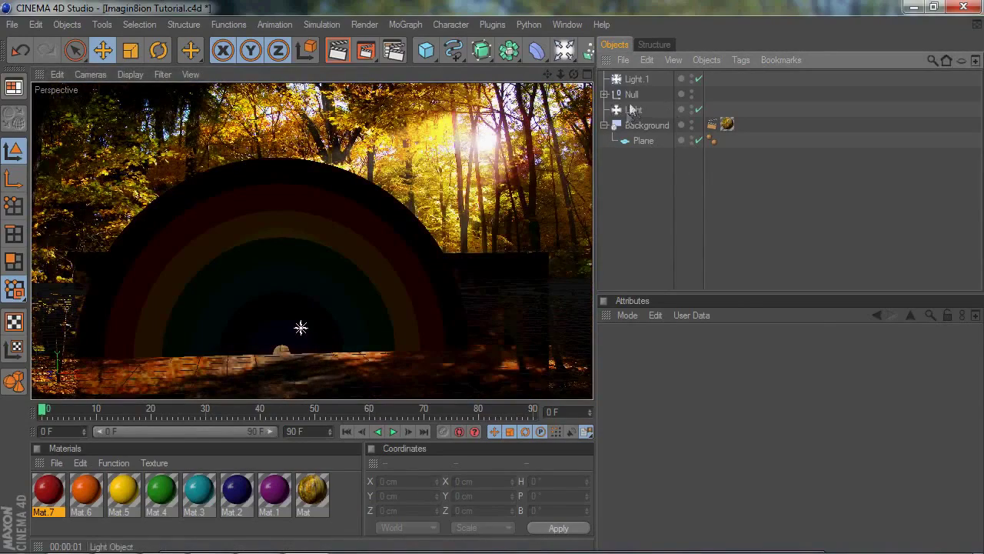
click(631, 94)
Step: Scale up the rainbow Null and push it slightly back in depth
click(130, 50)
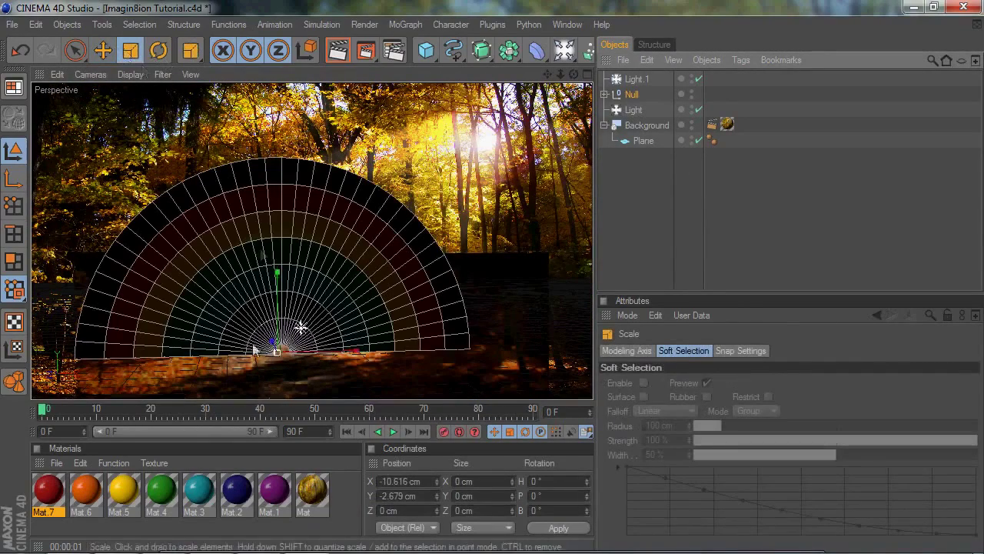
drag(323, 308, 338, 308)
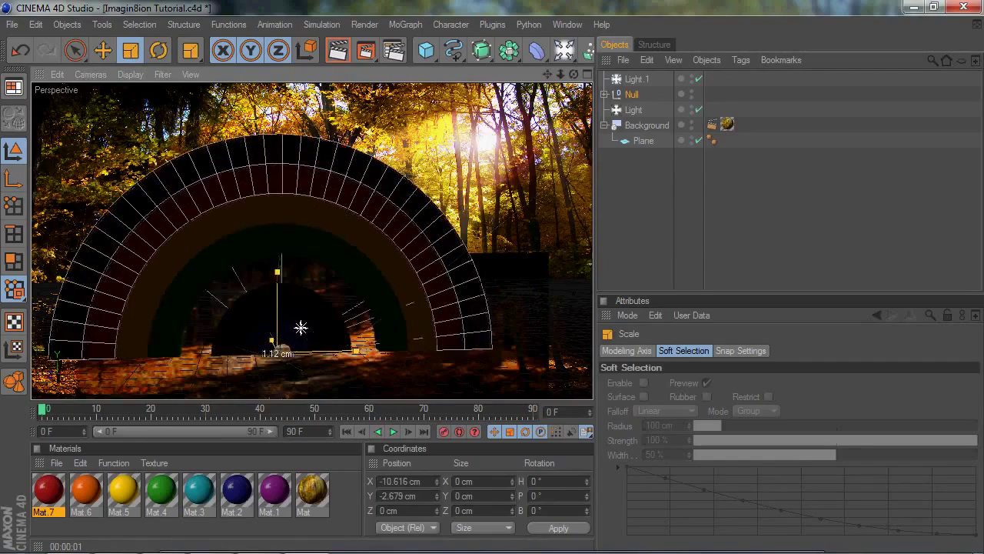
key(e)
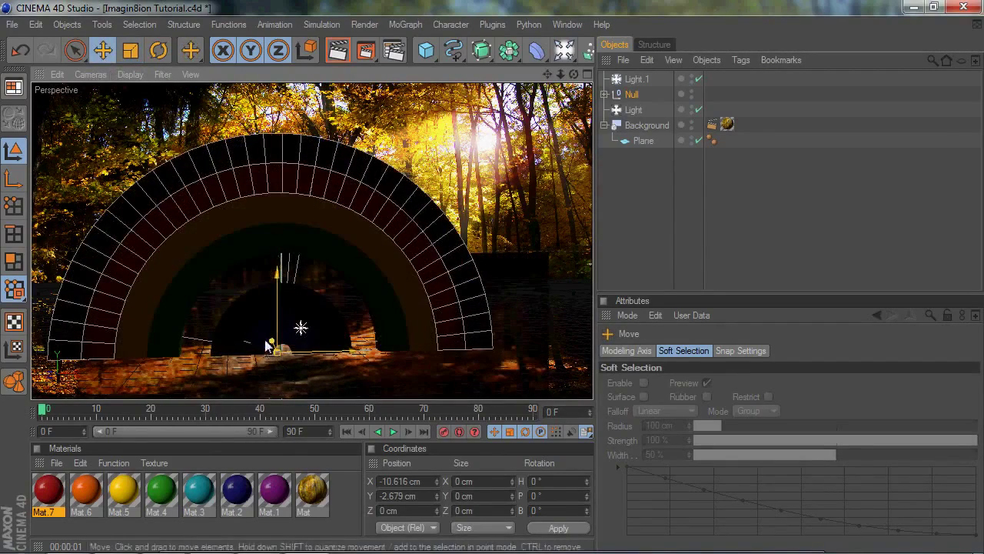
drag(573, 81, 565, 86)
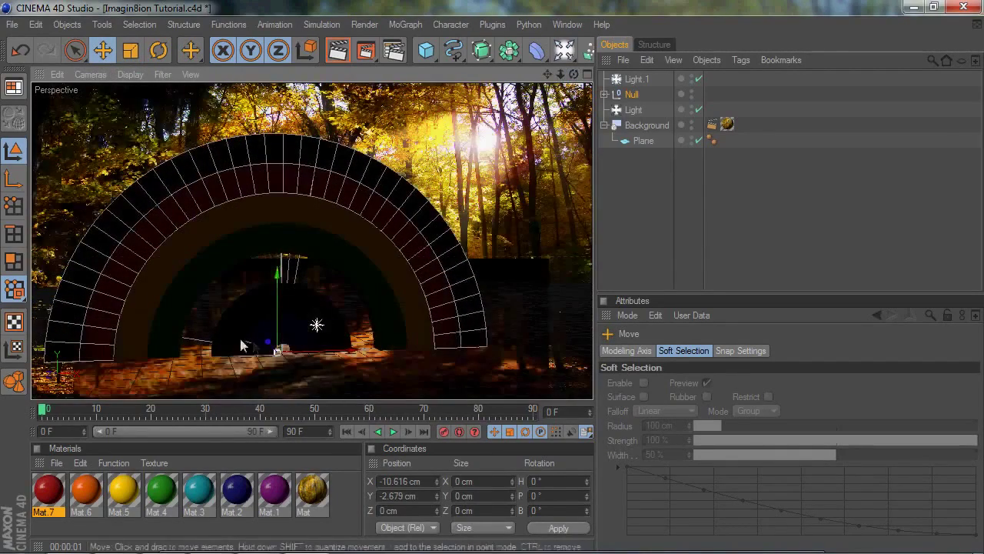
drag(264, 350, 277, 352)
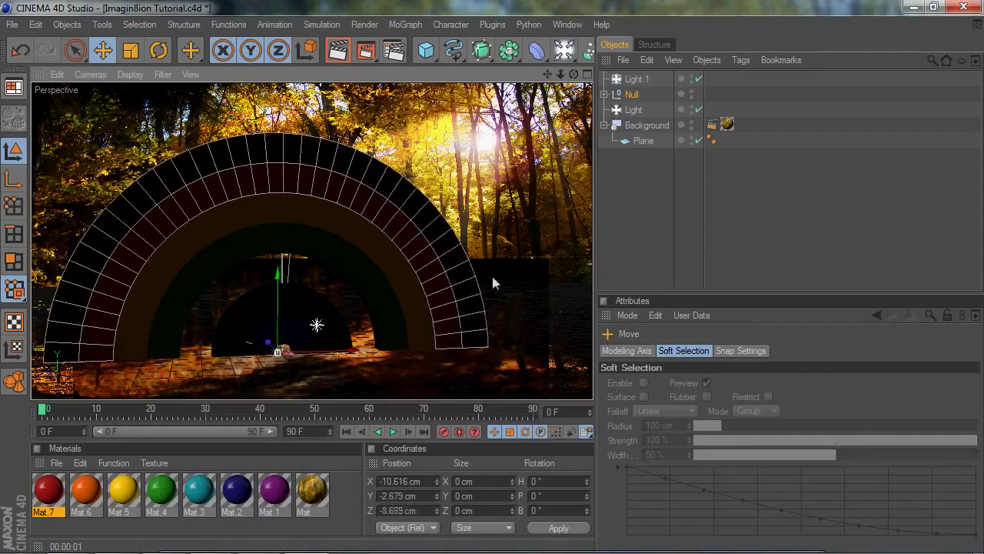
alt+drag(316, 324, 293, 323)
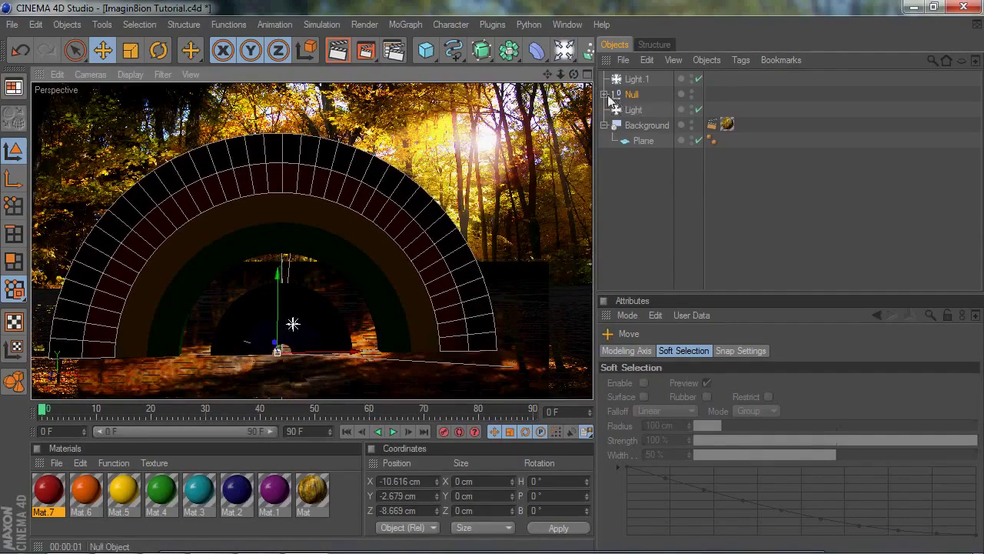
click(642, 165)
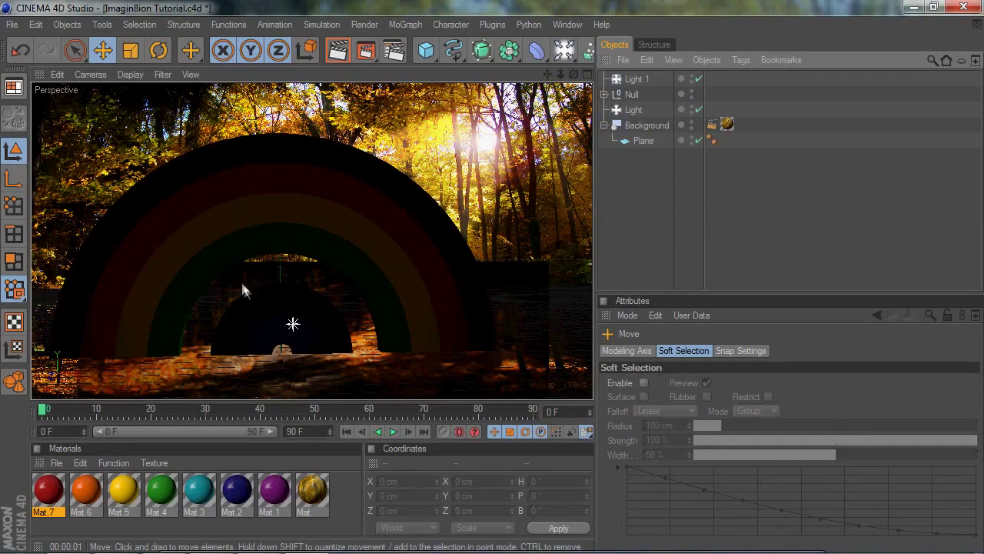
Step: Check the sizes of Tube.2 and Tube.3, then exit Cinema 4D
click(605, 94)
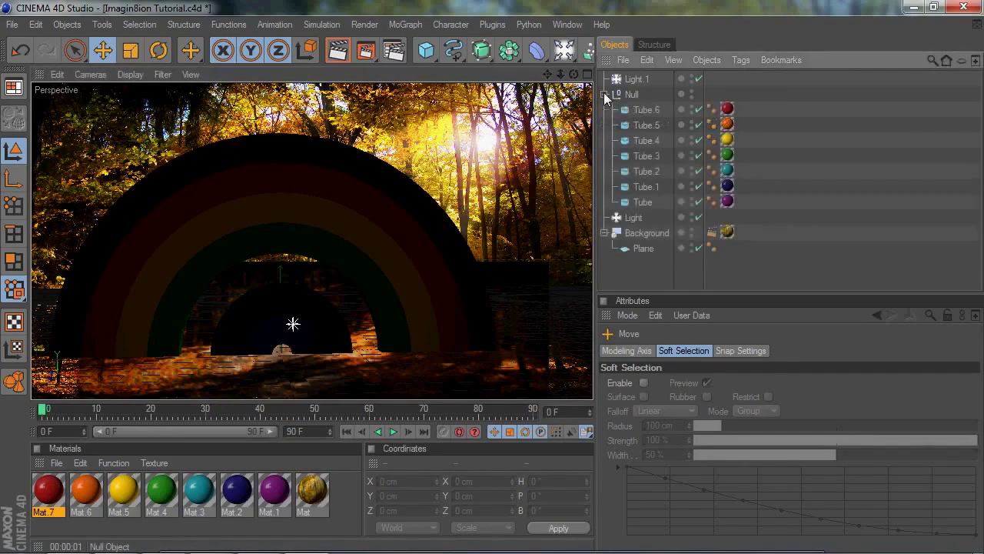
click(644, 171)
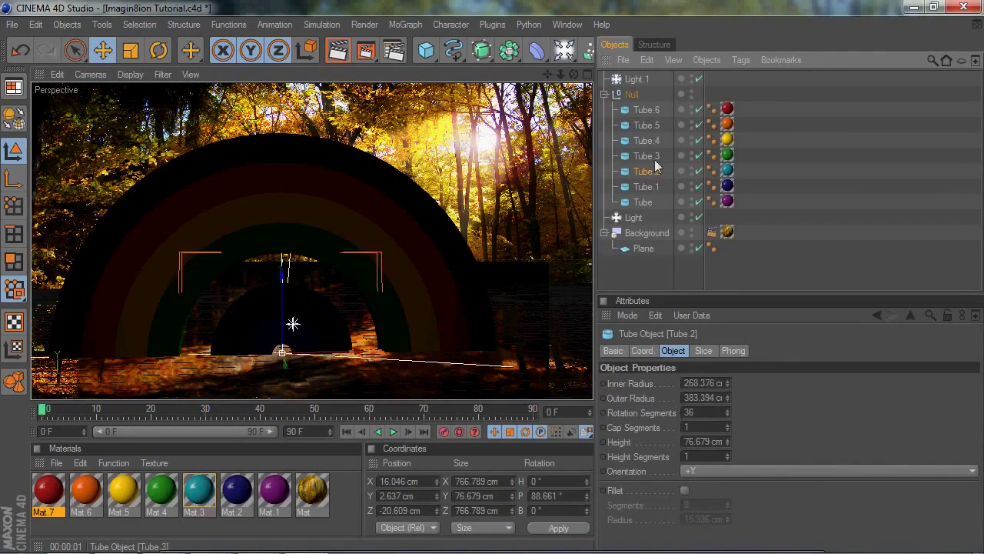
click(649, 156)
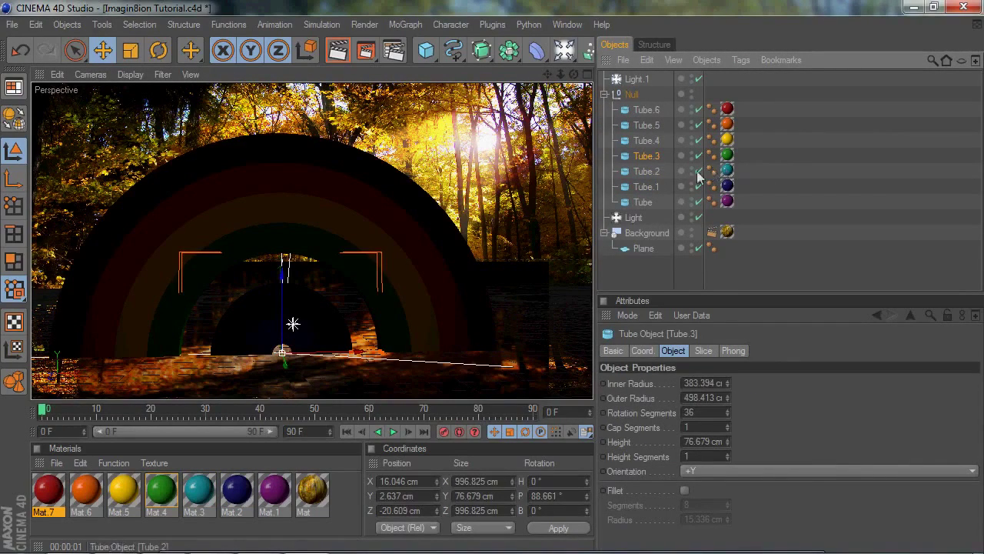
click(775, 163)
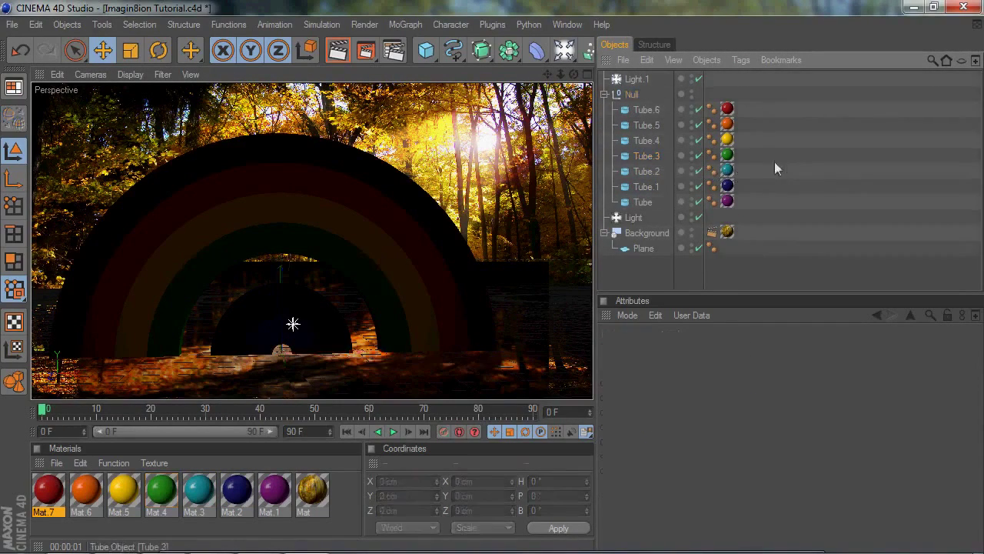
click(12, 24)
click(31, 139)
Step: Reopen Imagin8ion Tutorial.c4d from its desktop icon
click(964, 7)
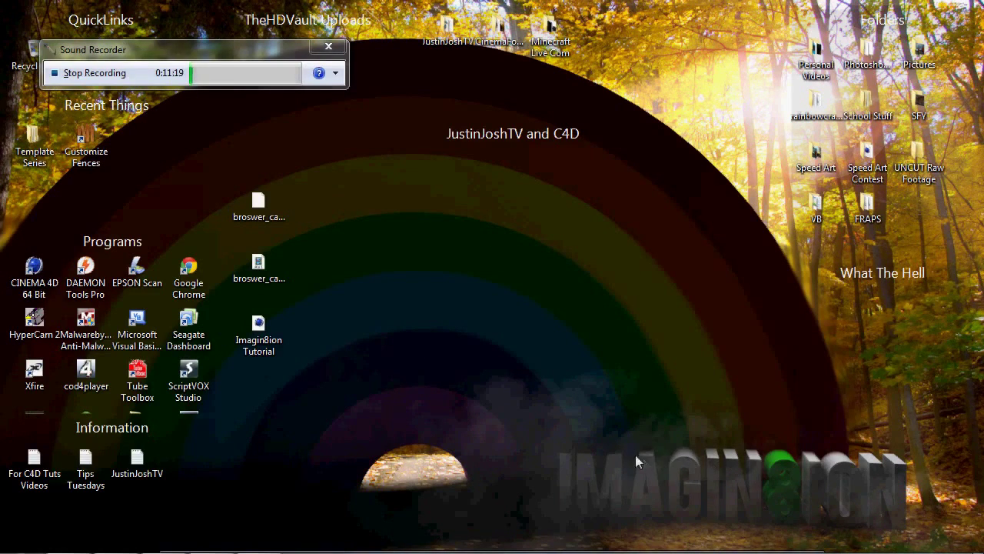
double_click(256, 327)
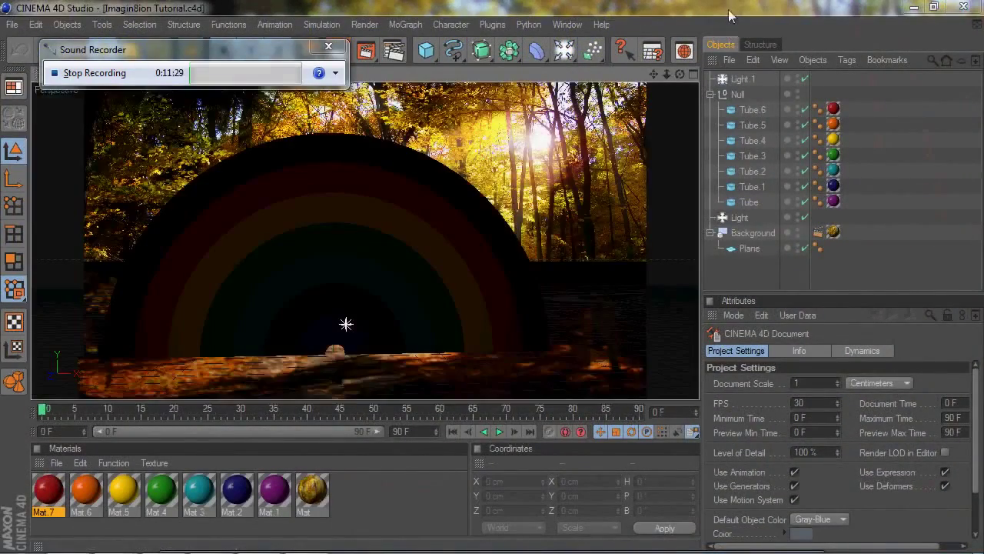
Step: Widen the Object Manager, inspect the background's Compositing tag, and render a preview
drag(702, 189, 598, 189)
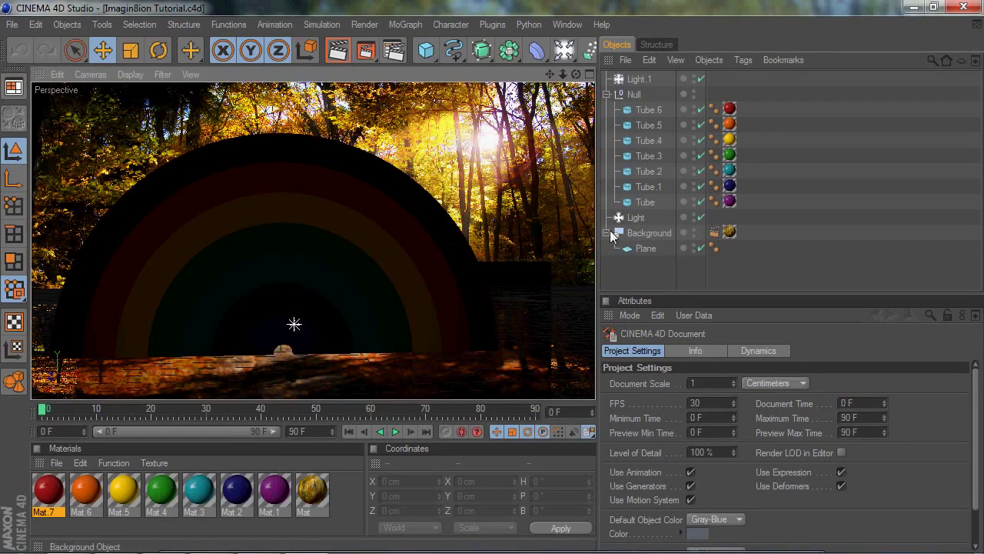
click(714, 231)
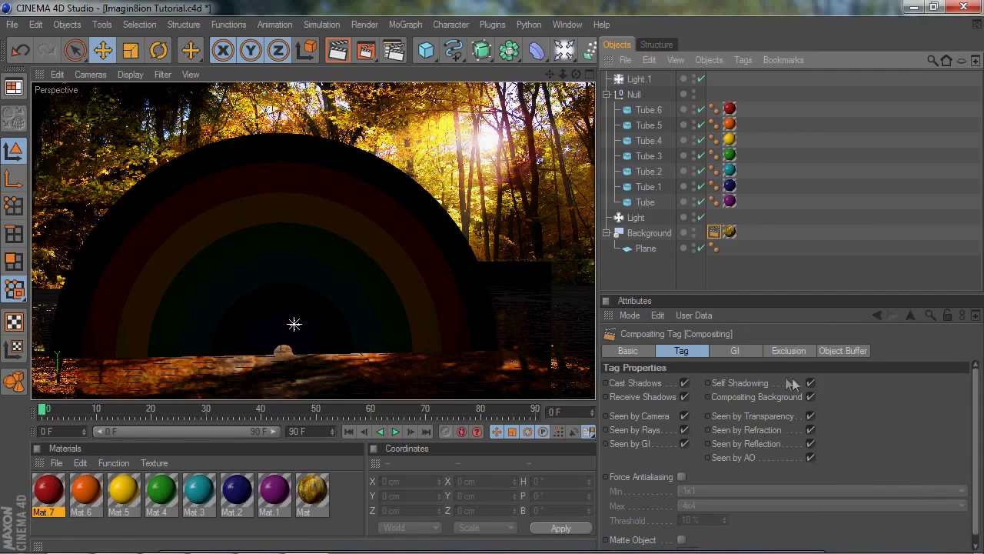
click(769, 262)
click(336, 52)
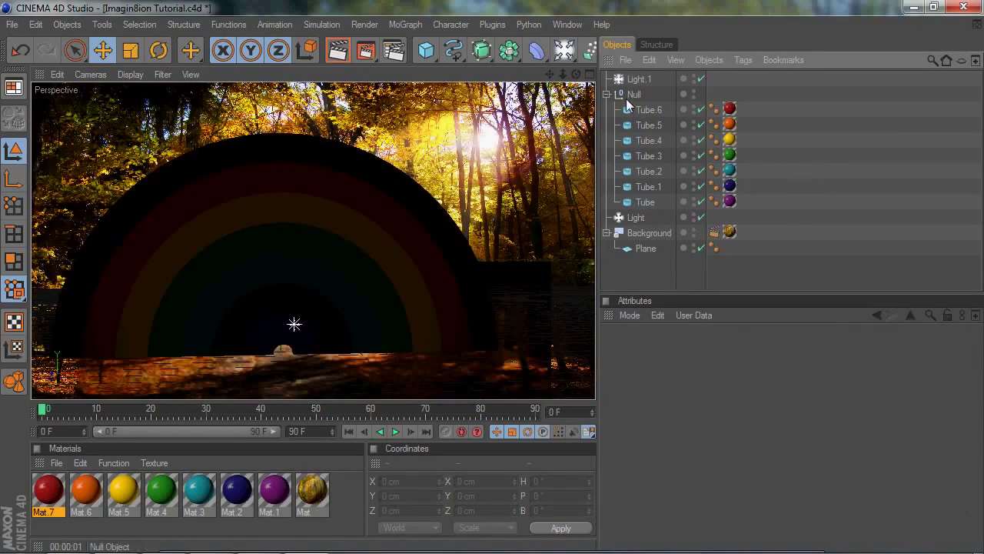
Step: Lower the tube Null along Y, switch to Gouraud shading, and collapse the Null
click(633, 94)
drag(243, 132, 242, 154)
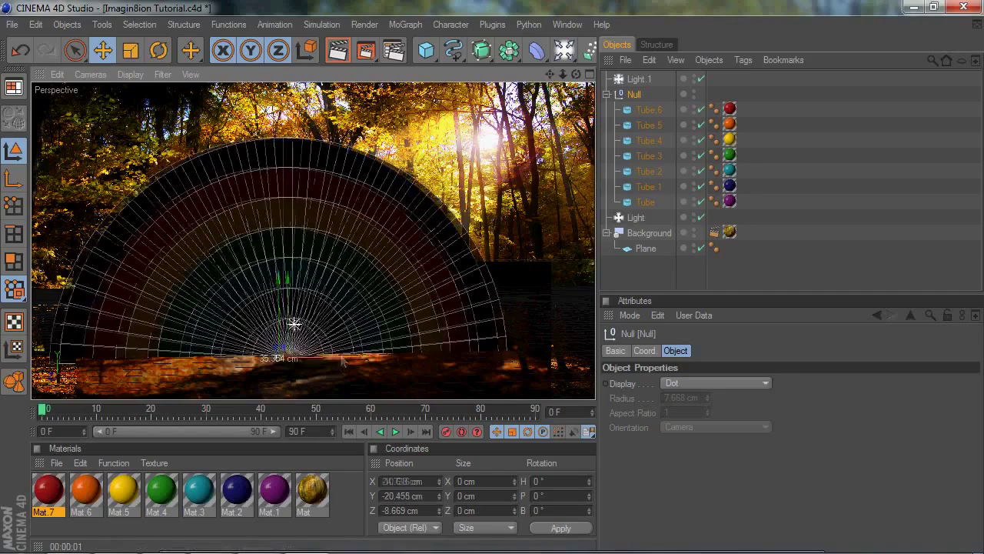
click(819, 183)
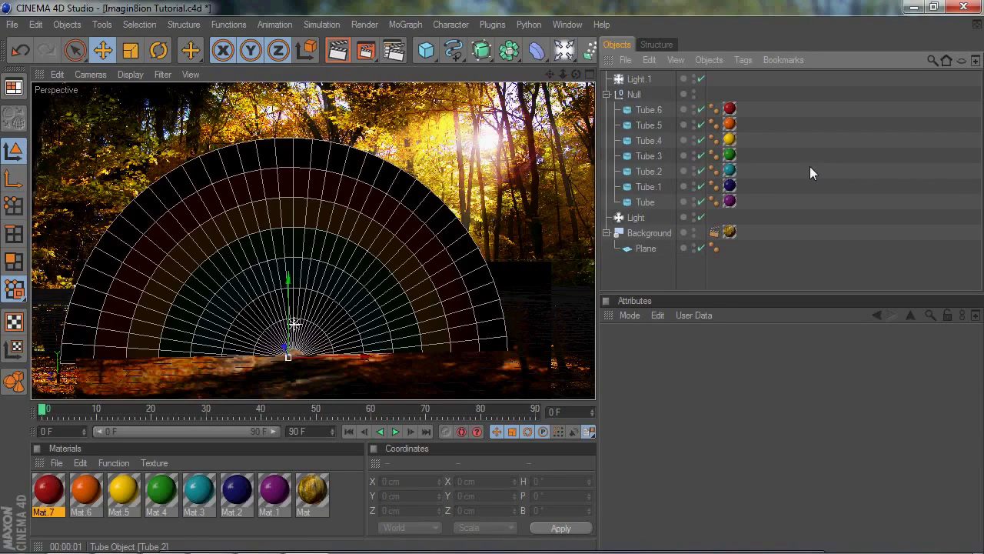
key(n)
key(a)
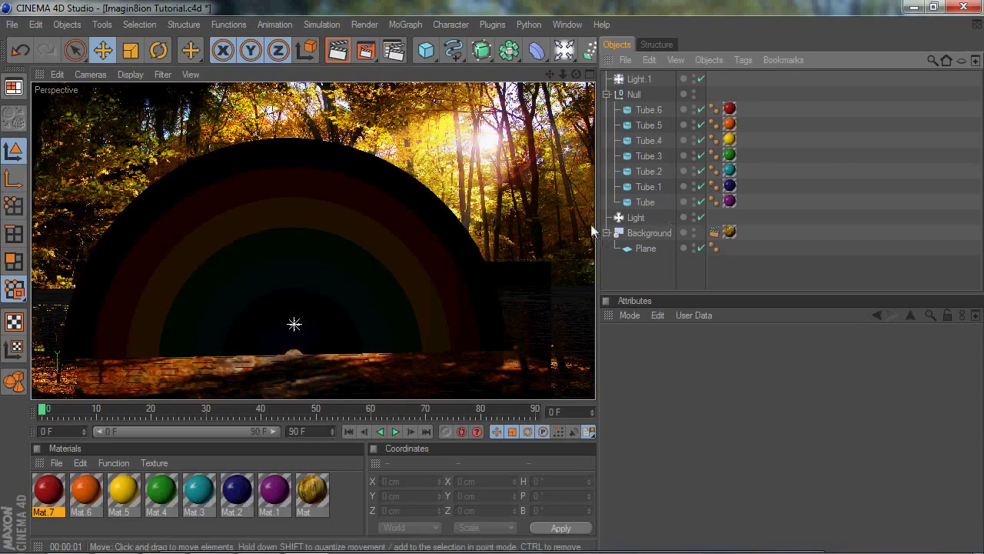
click(606, 94)
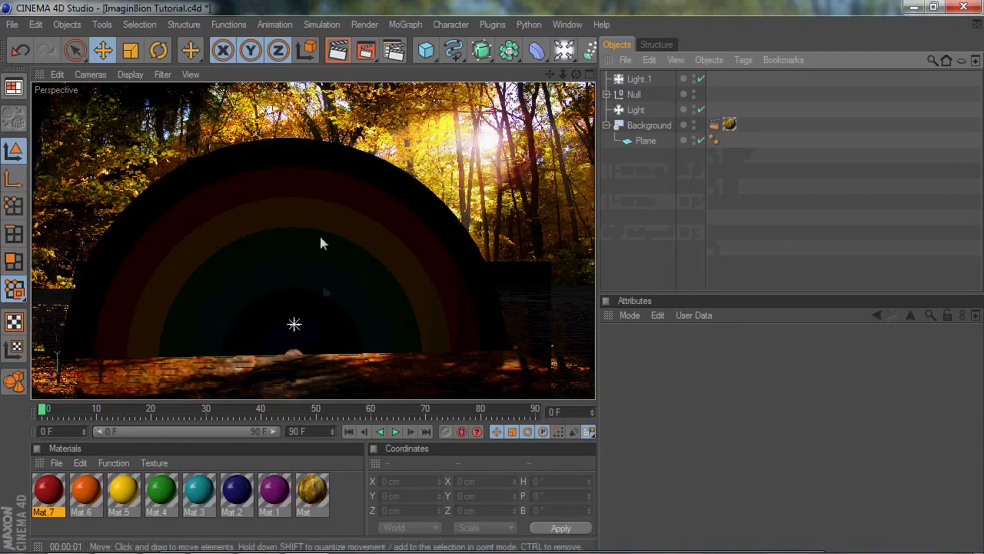
Step: Add a MoText object in front of the rainbow, raised, lowered and turned slightly
click(404, 25)
click(419, 191)
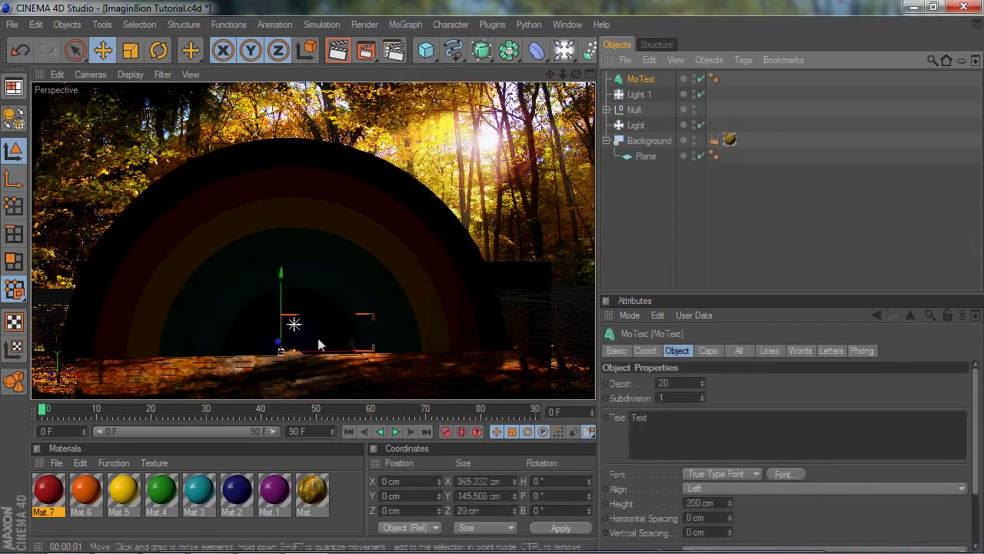
drag(294, 324, 294, 324)
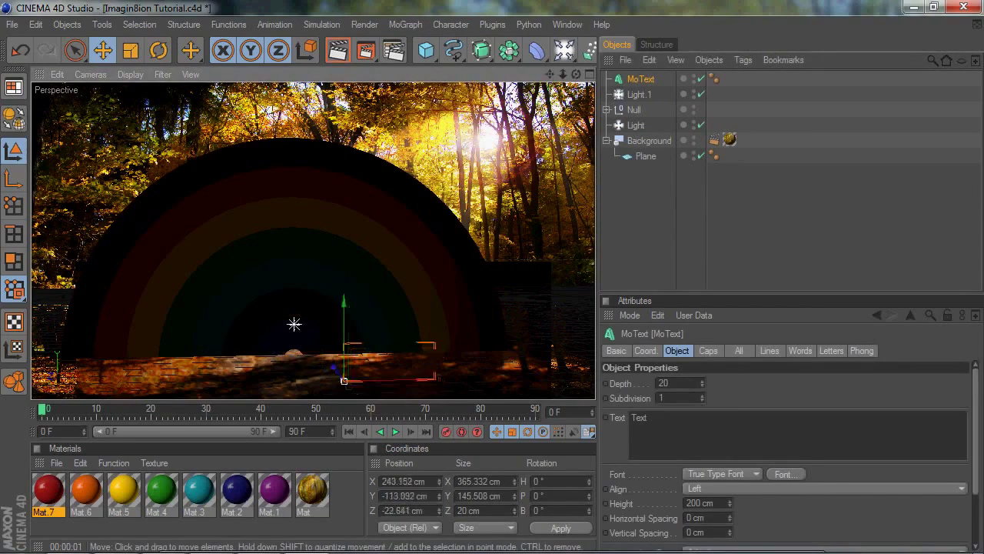
drag(332, 358, 332, 328)
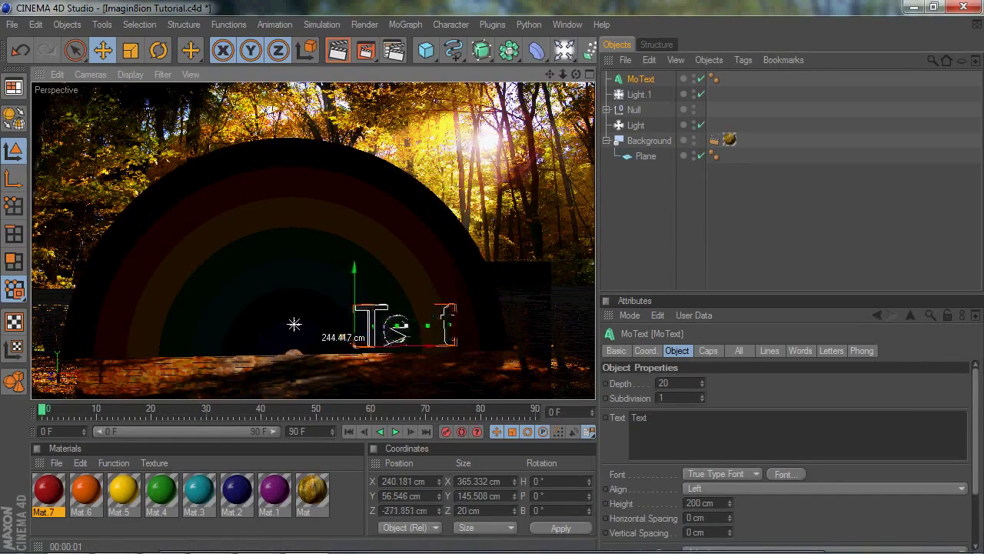
drag(332, 329, 471, 372)
click(158, 50)
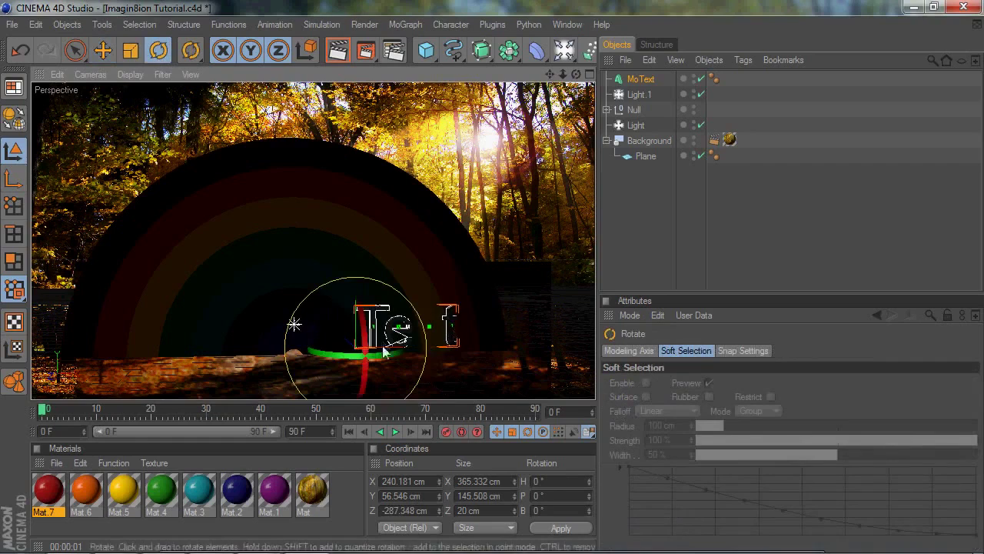
drag(382, 356, 374, 352)
click(102, 51)
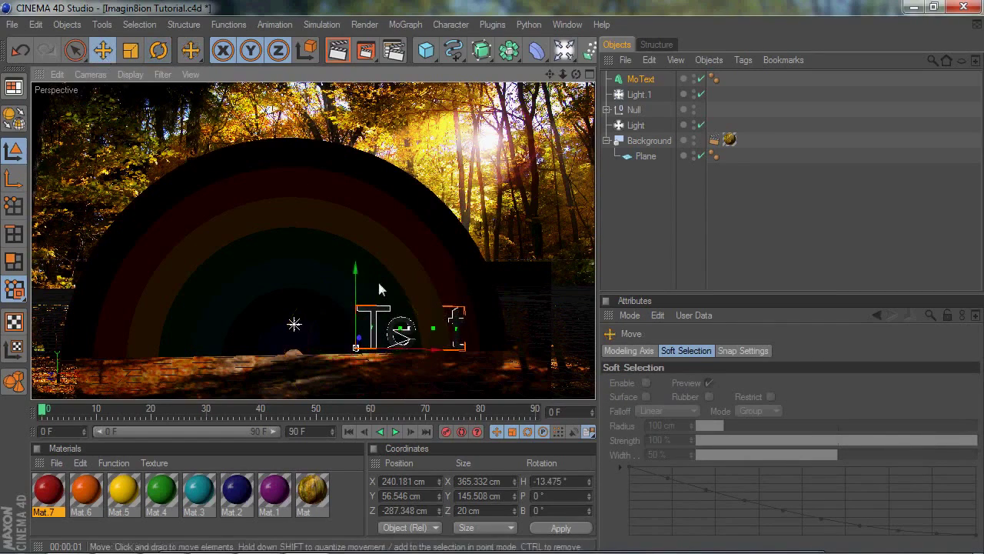
mouse_move(378, 279)
mouse_down()
mouse_move(378, 301)
mouse_move(368, 294)
mouse_up()
Step: Change the MoText text from 'Text' to 'Imagin8ion' and render the view
click(640, 78)
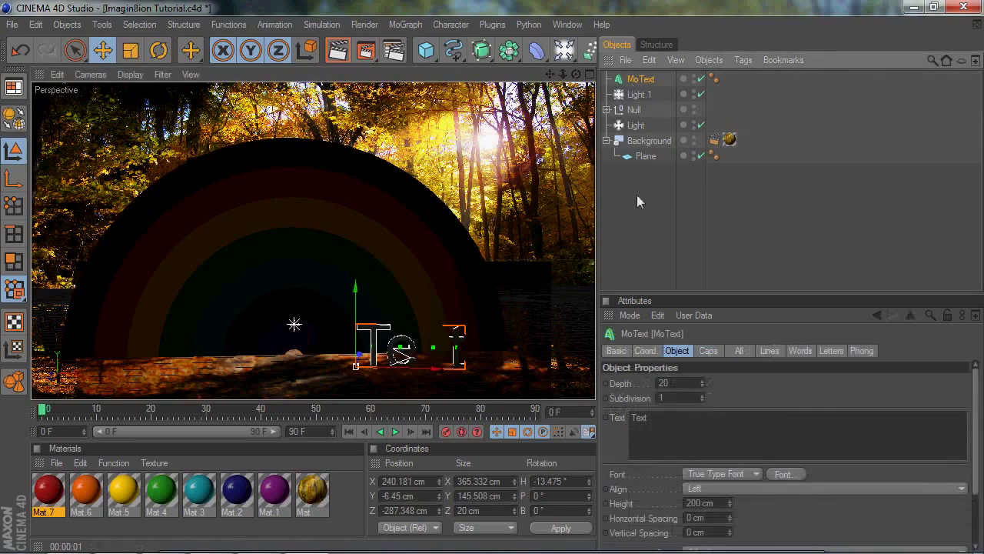
click(700, 415)
key(BackSpace)
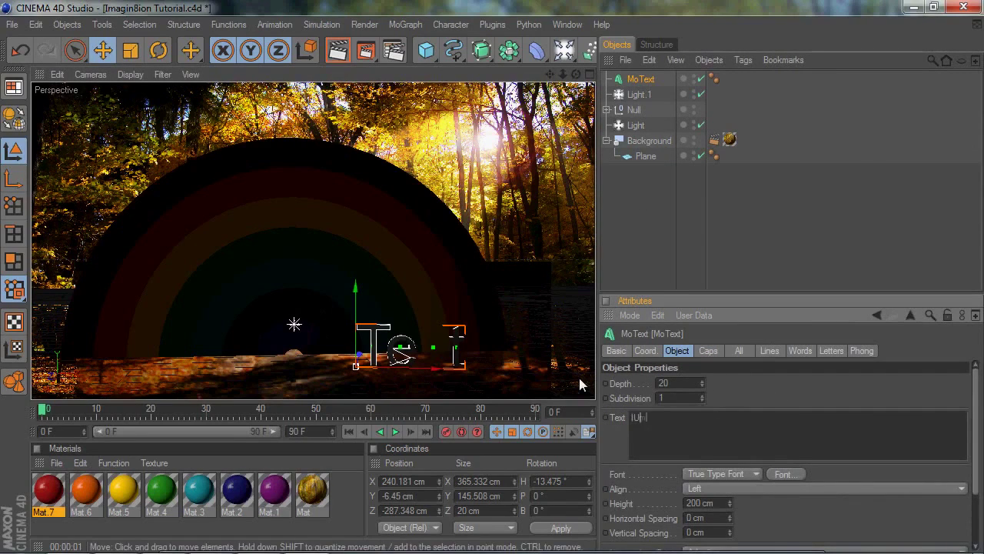
text(Imagin8i)
text(on)
click(753, 400)
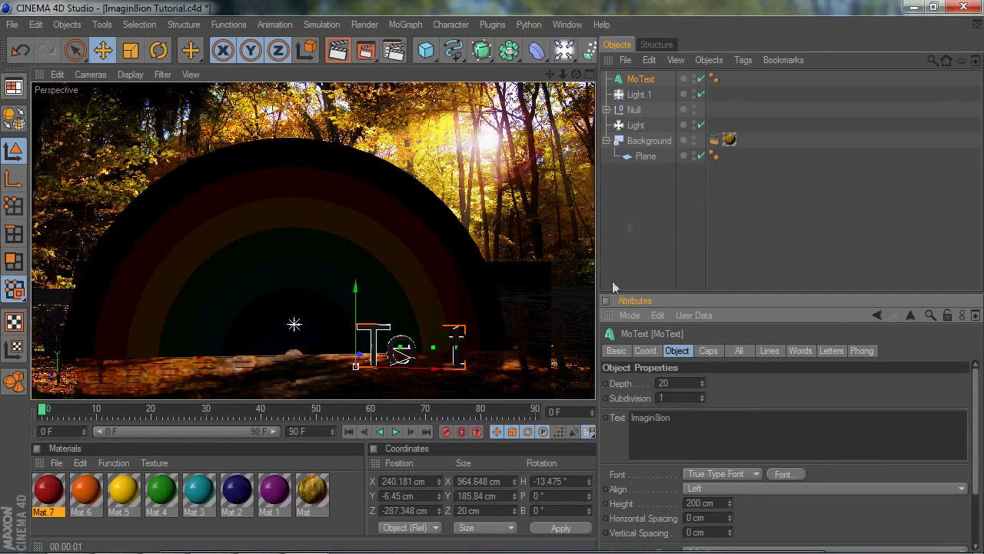
click(620, 188)
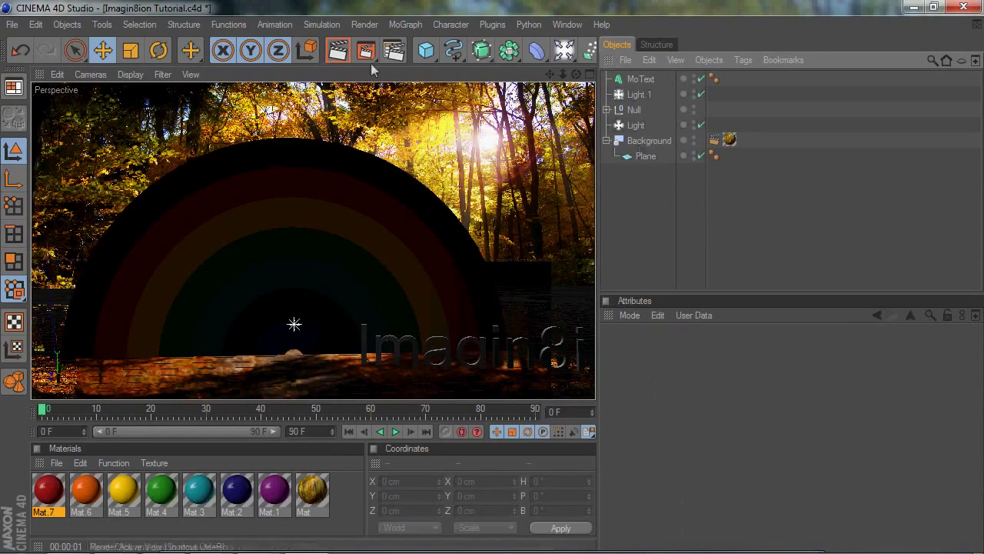
click(338, 50)
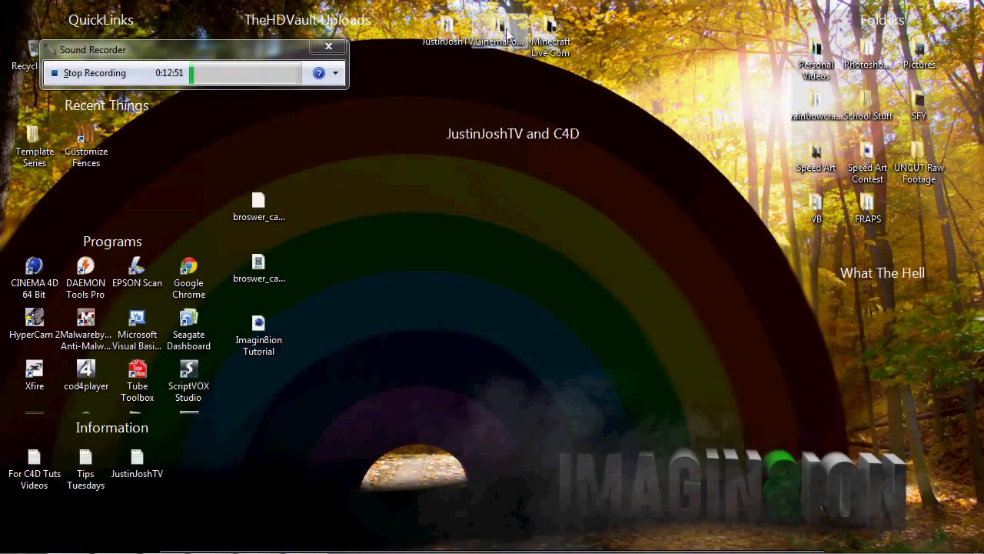
Step: Open Project Imagin8ion.c4d from CinemaFourDee > Picture Manipulation > Imagin8ion
double_click(500, 31)
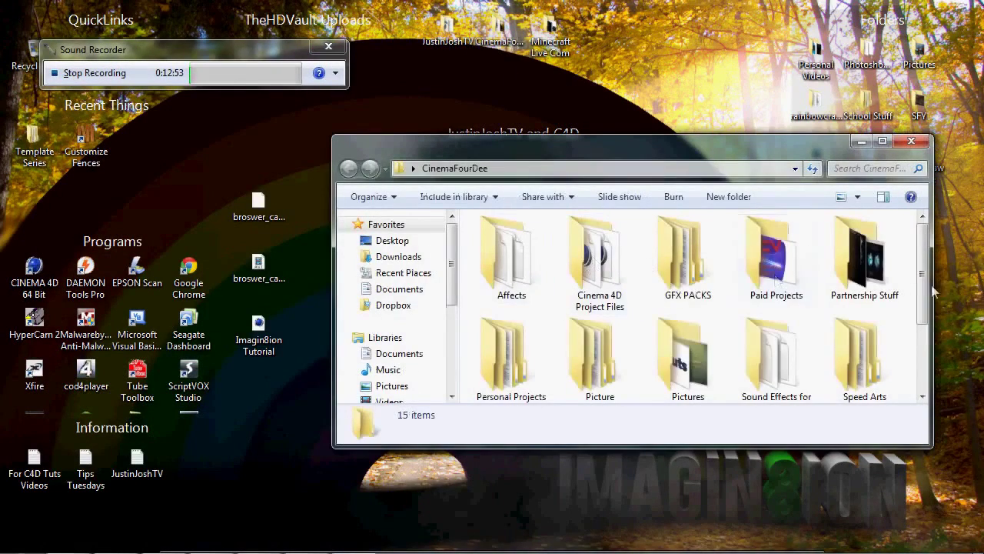
double_click(623, 342)
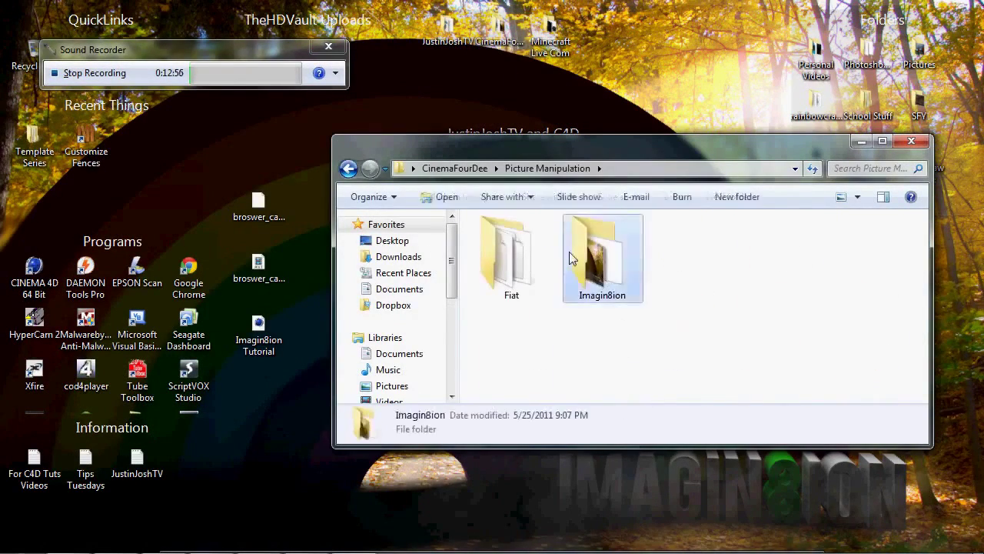
double_click(588, 257)
double_click(508, 358)
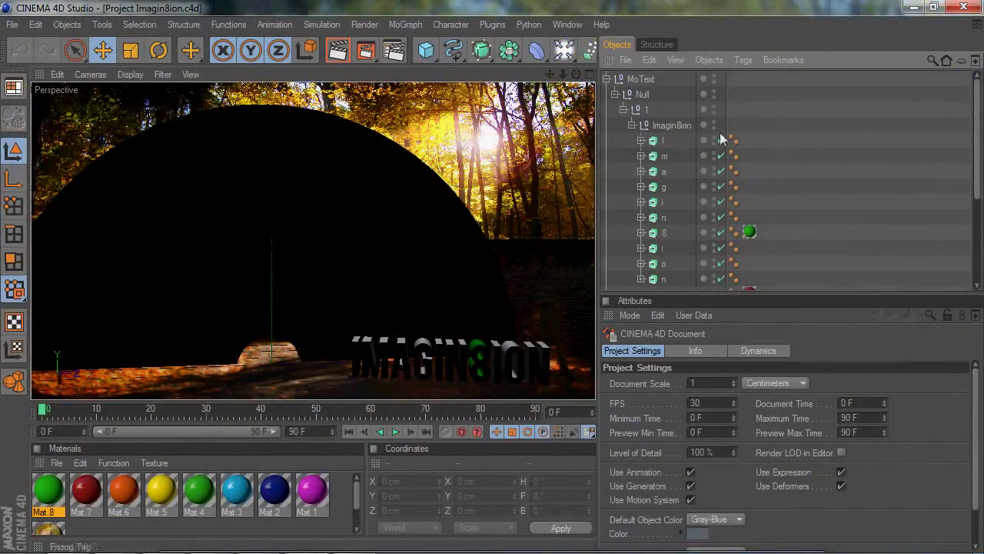
Step: Collapse the MoText hierarchy and bring up the Render Settings
click(607, 79)
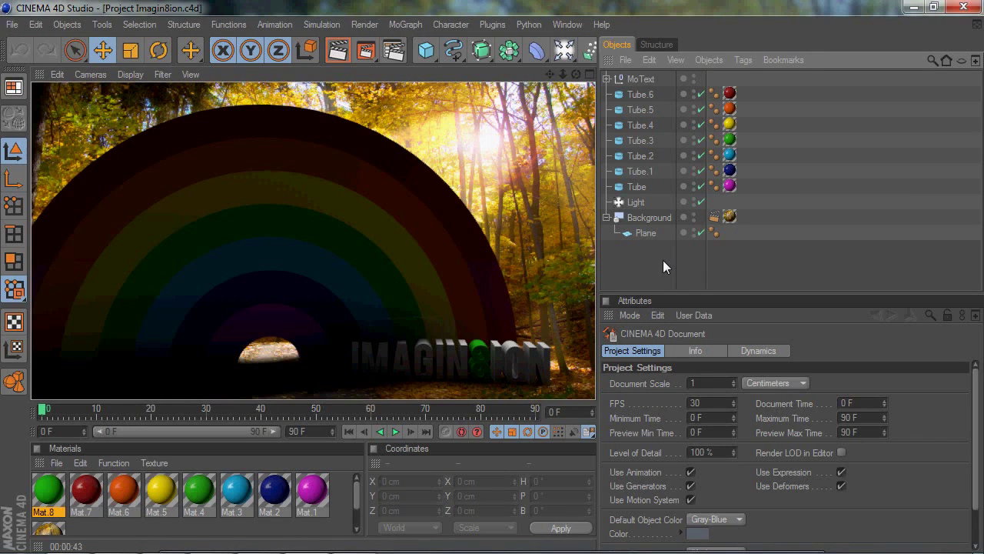
click(400, 52)
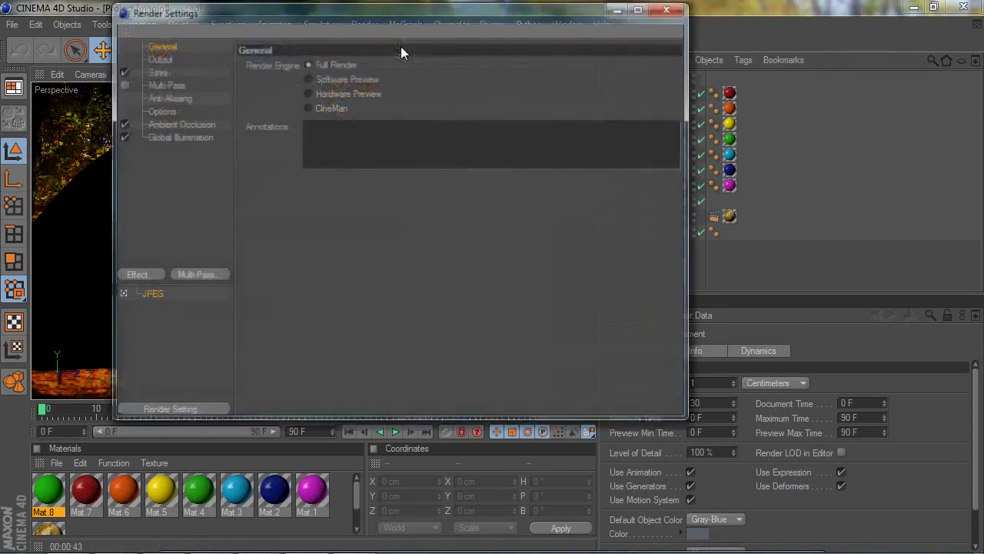
click(133, 273)
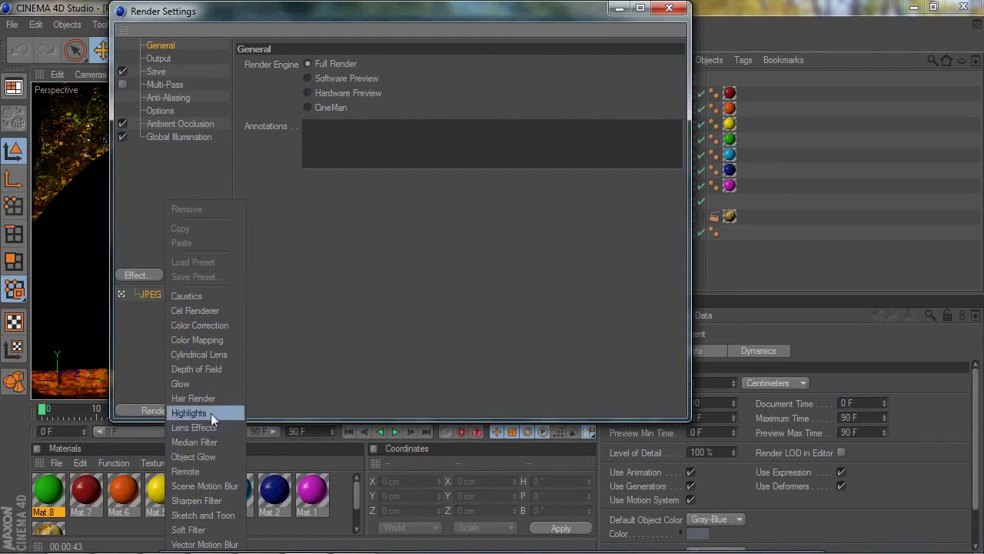
click(119, 157)
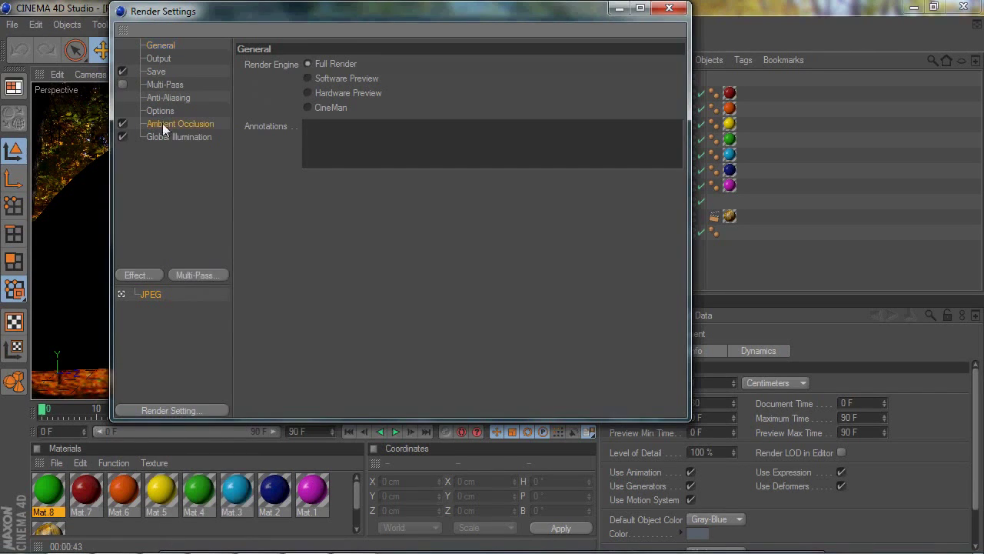
click(165, 136)
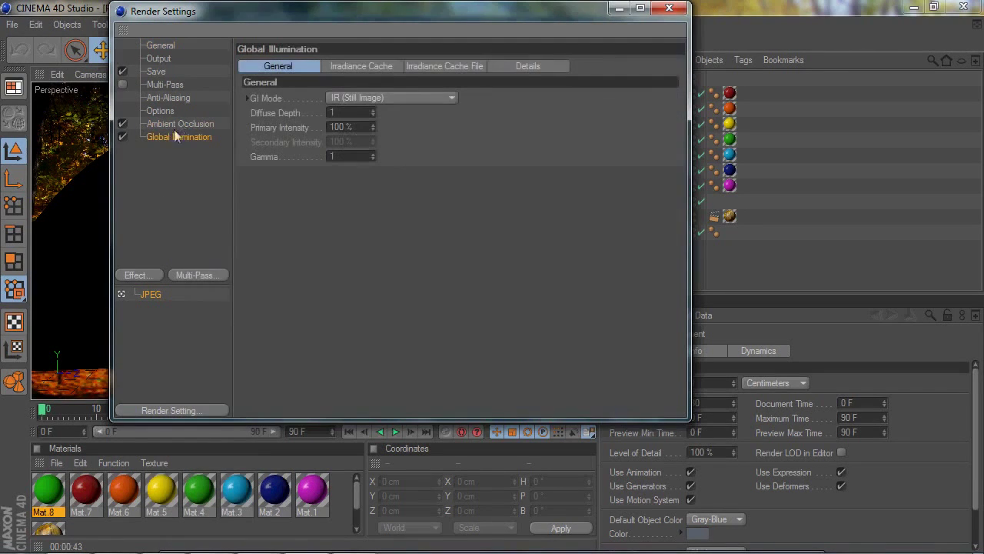
click(140, 275)
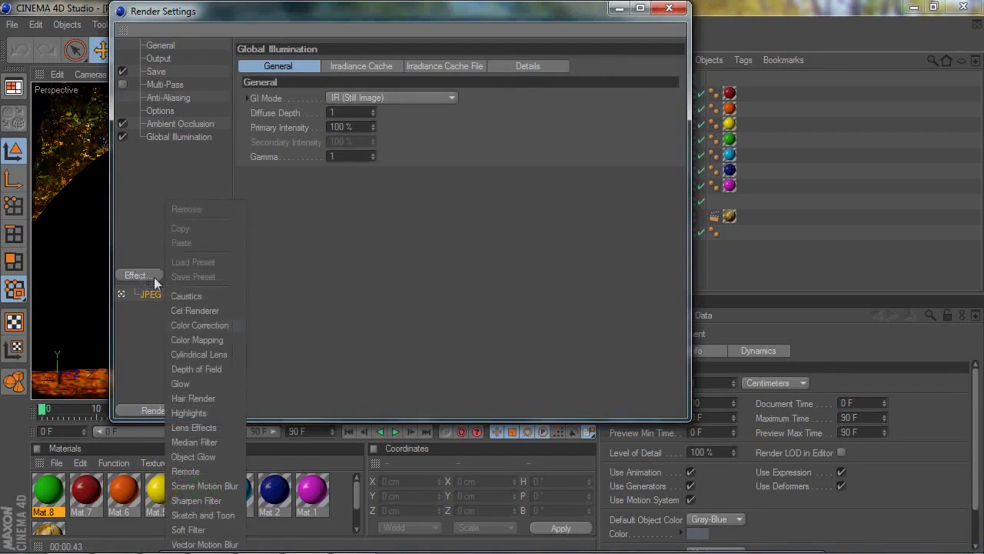
click(136, 217)
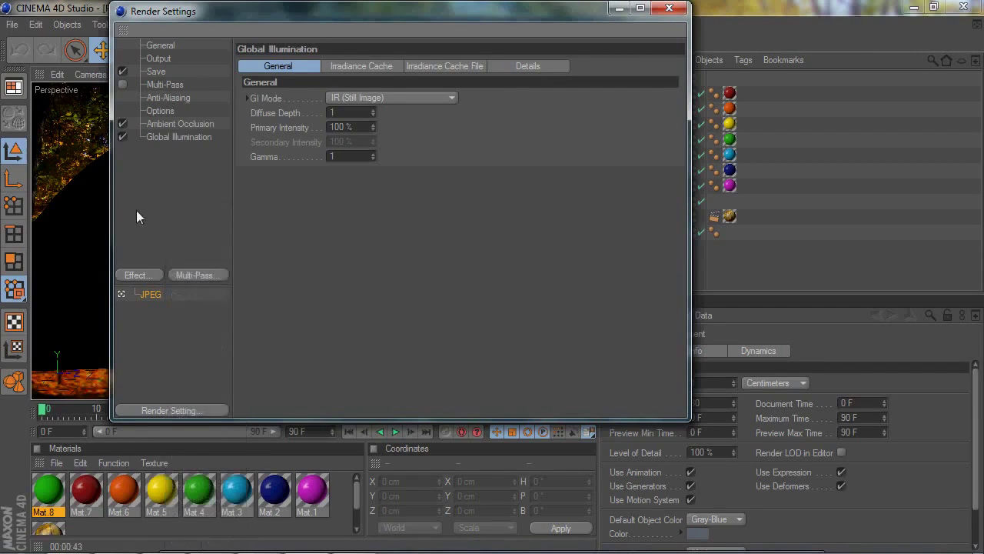
click(669, 7)
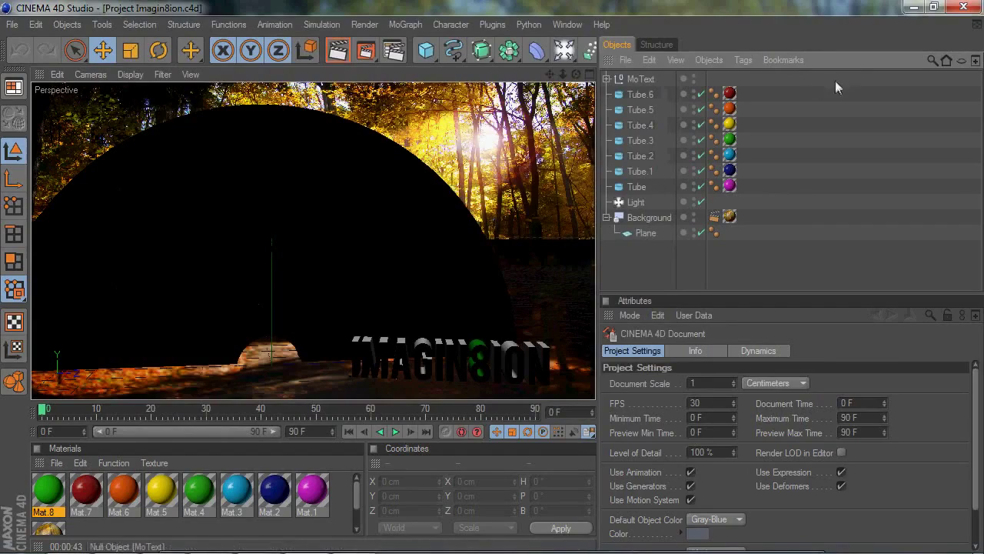
Step: Quit Cinema 4D without saving, close the Imagin8ion folder, and stop the sound recording
click(967, 7)
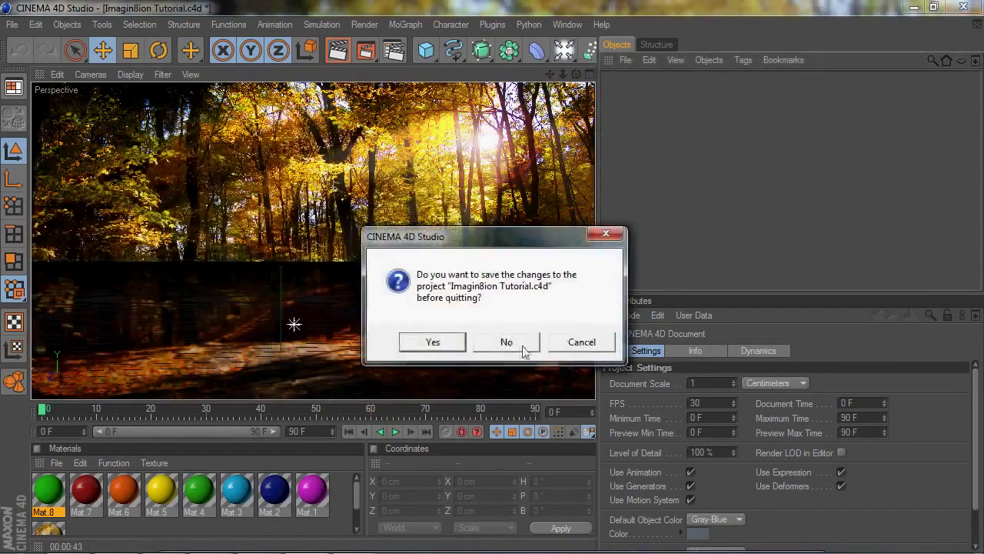
click(520, 348)
key(alt+F4)
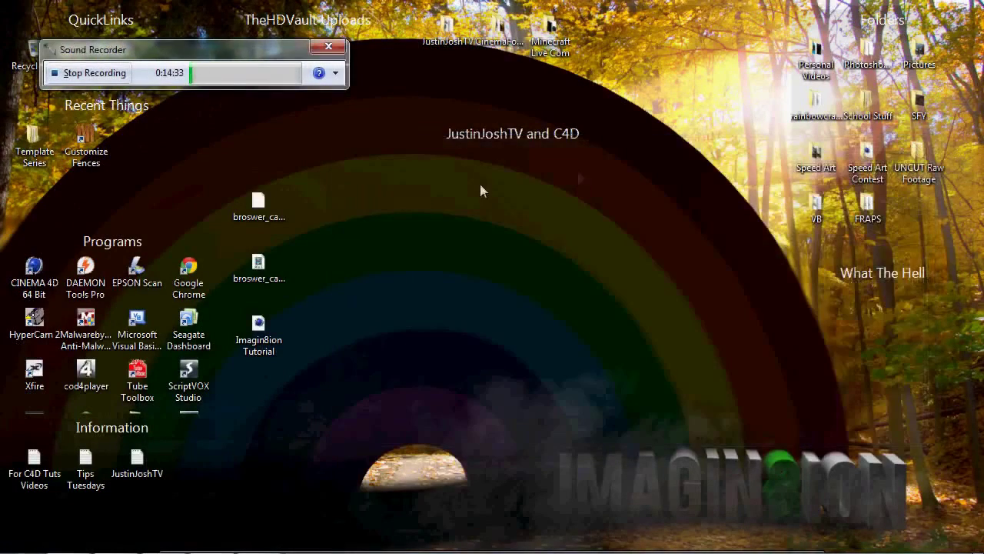
click(77, 73)
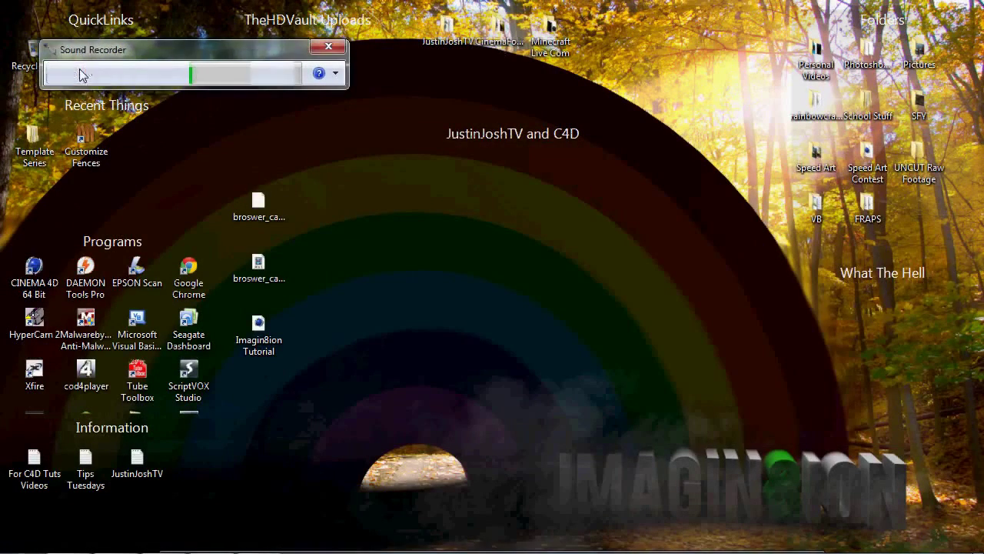